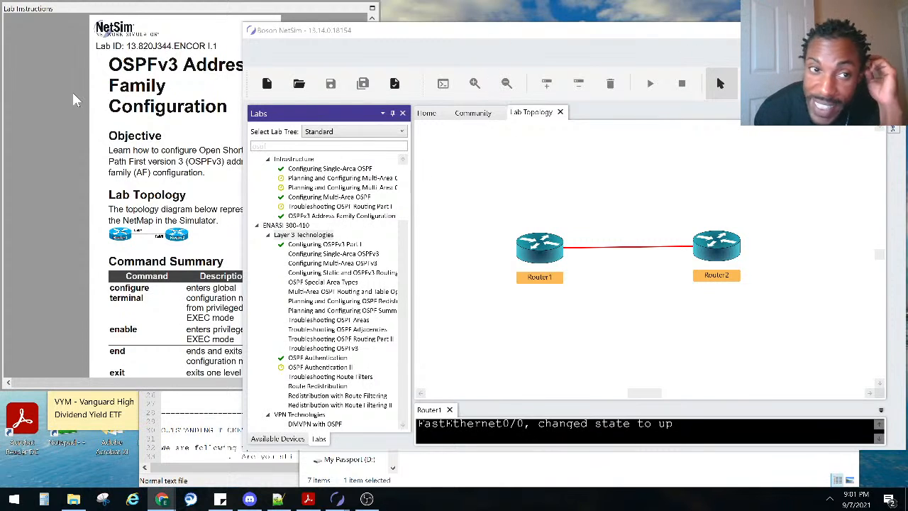
Clear the Lab Manuals folder window off the desktop, keeping the lab instructions in front of the NetSim window
{"action": "left_click", "coordinate": [160, 106]}
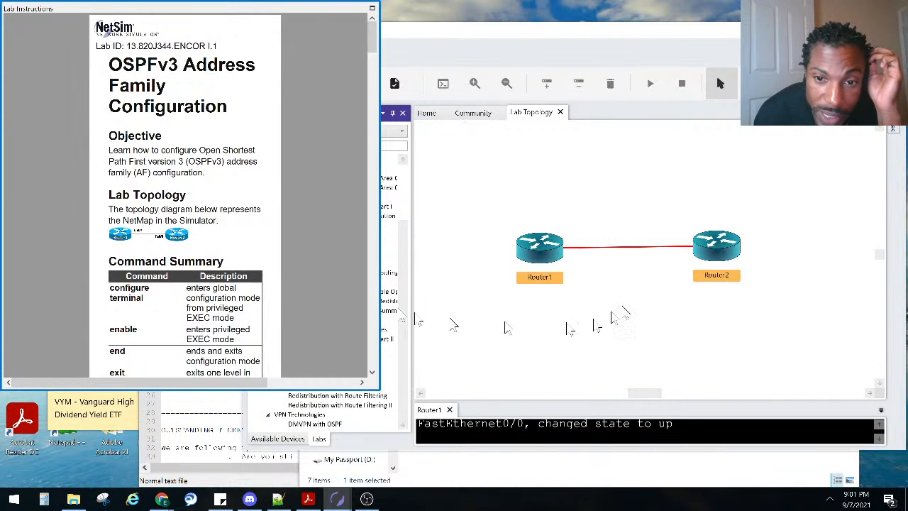
{"action": "left_click_drag", "start_coordinate": [752, 297], "coordinate": [464, 237]}
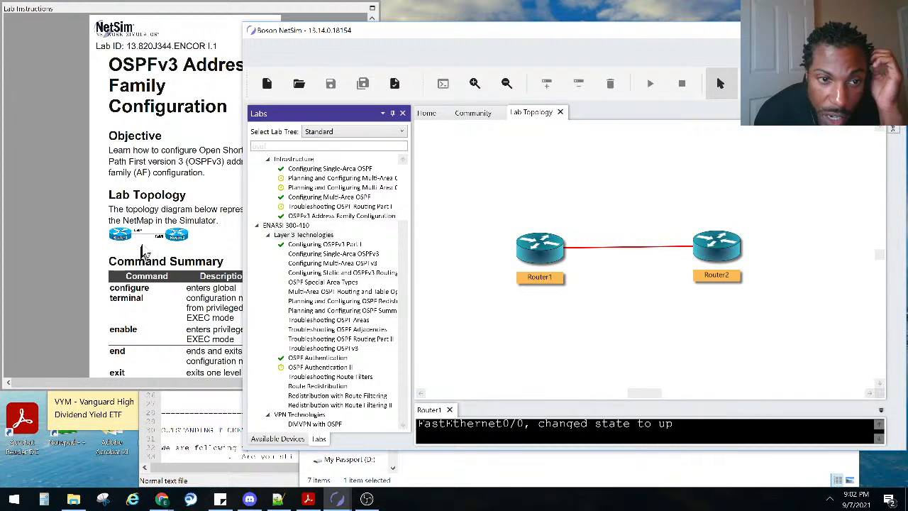
{"action": "left_click", "coordinate": [153, 188]}
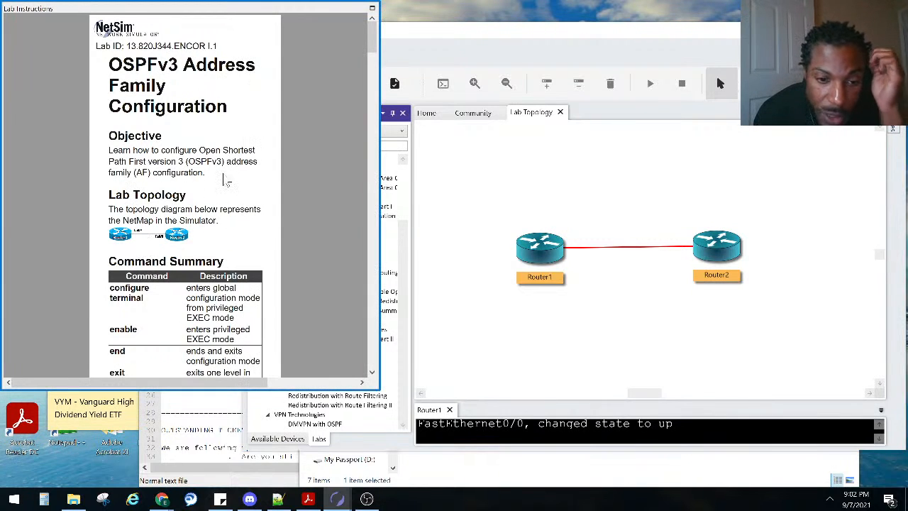
{"action": "left_click", "coordinate": [638, 468]}
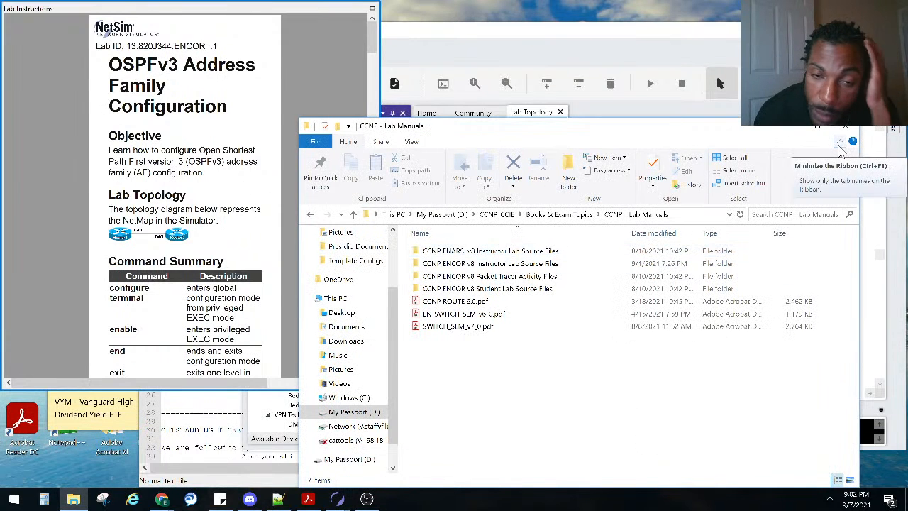
{"action": "left_click", "coordinate": [847, 128]}
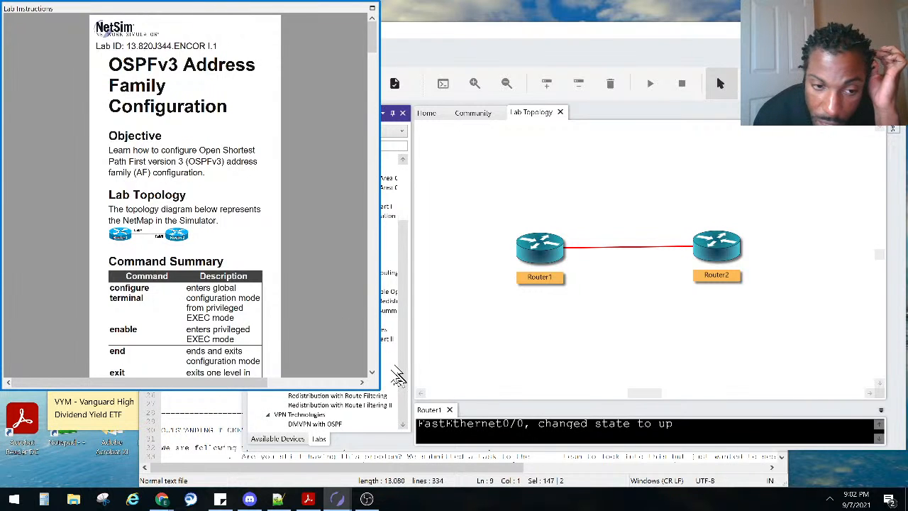
Review the Command Summary table in the lab instructions, from configure terminal to the show ospfv3 commands
{"action": "scroll", "coordinate": [159, 276], "scroll_direction": "down", "scroll_amount": 5}
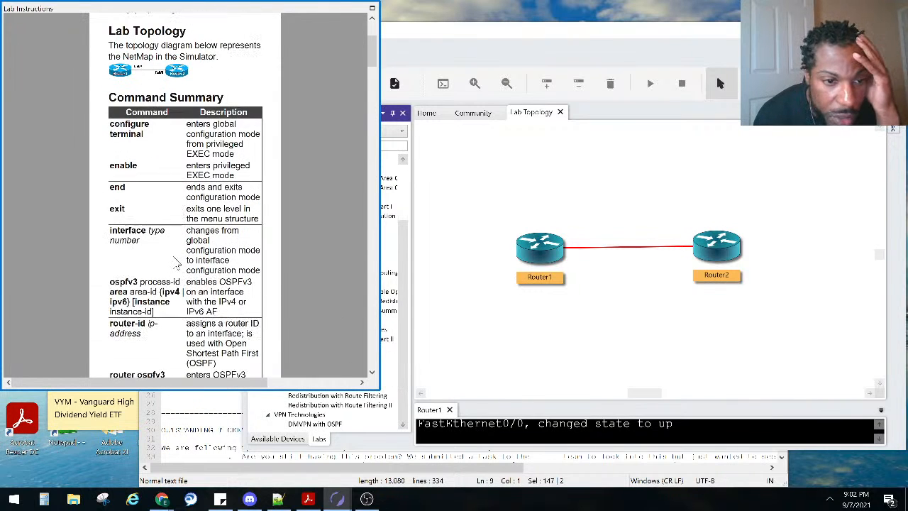
{"action": "scroll", "coordinate": [140, 243], "scroll_direction": "down", "scroll_amount": 1}
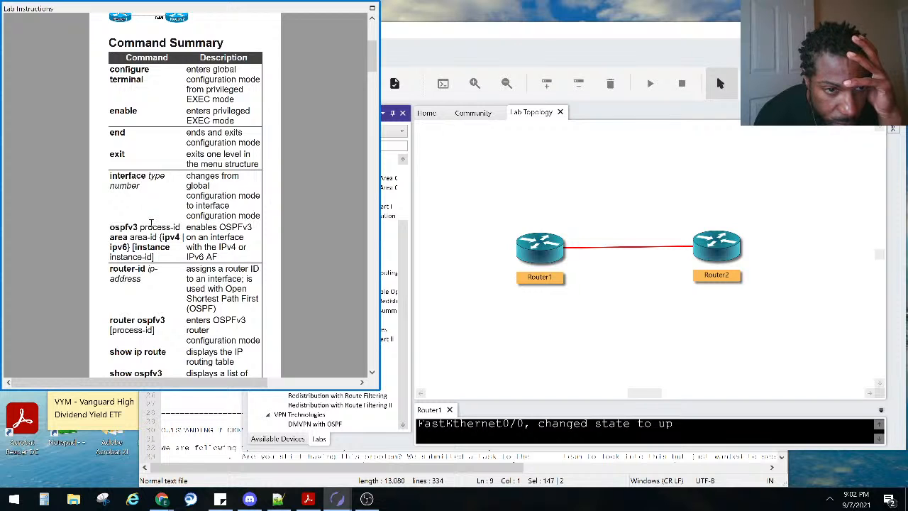
{"action": "scroll", "coordinate": [150, 224], "scroll_direction": "down", "scroll_amount": 3}
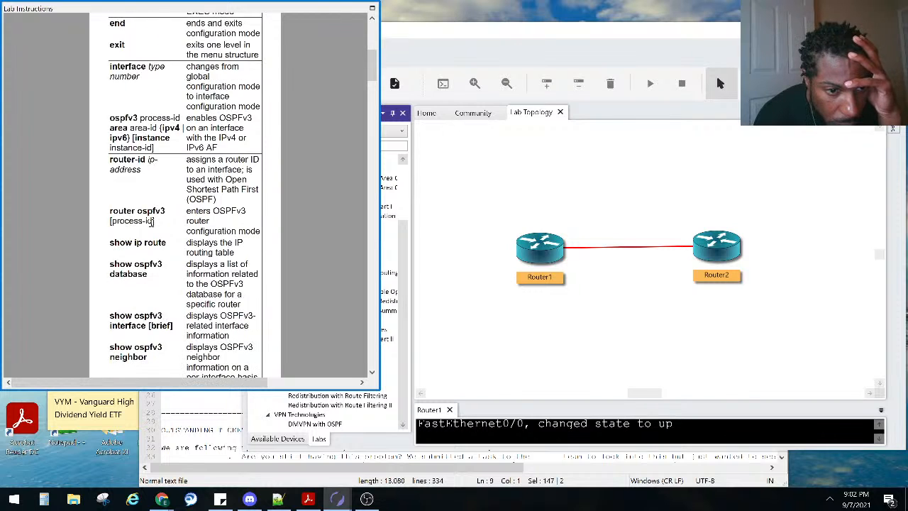
{"action": "scroll", "coordinate": [151, 222], "scroll_direction": "down", "scroll_amount": 1}
{"action": "scroll", "coordinate": [151, 224], "scroll_direction": "up", "scroll_amount": 3}
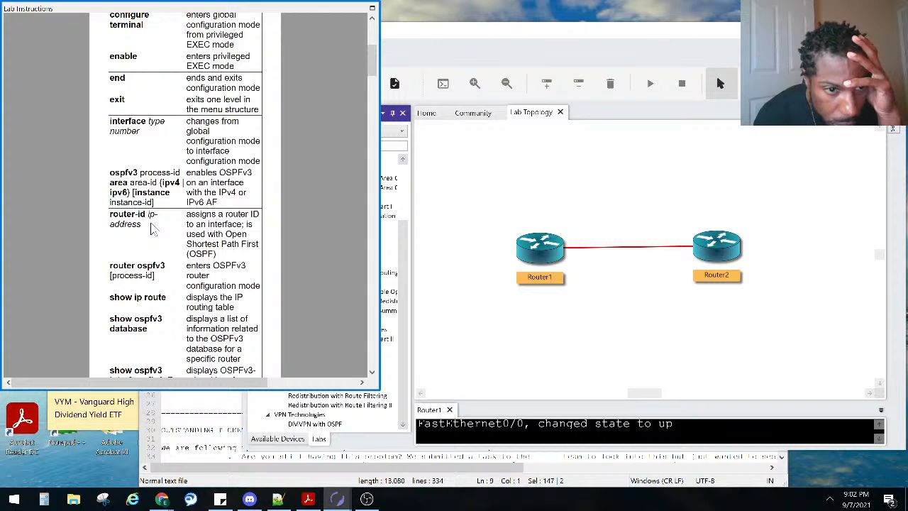
{"action": "scroll", "coordinate": [151, 226], "scroll_direction": "up", "scroll_amount": 2}
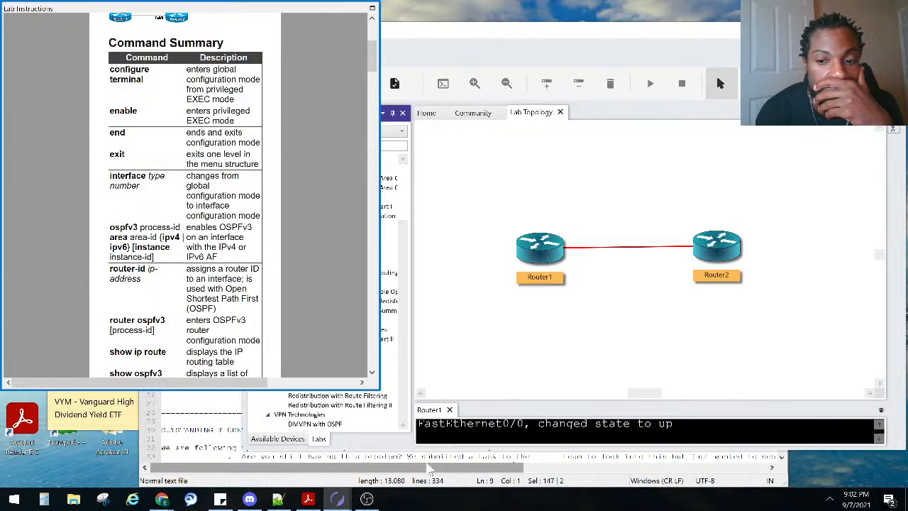
Close the long text document beside the new 1 file in Notepad++ and minimize the editor window
{"action": "left_click", "coordinate": [423, 458]}
{"action": "left_click", "coordinate": [200, 166]}
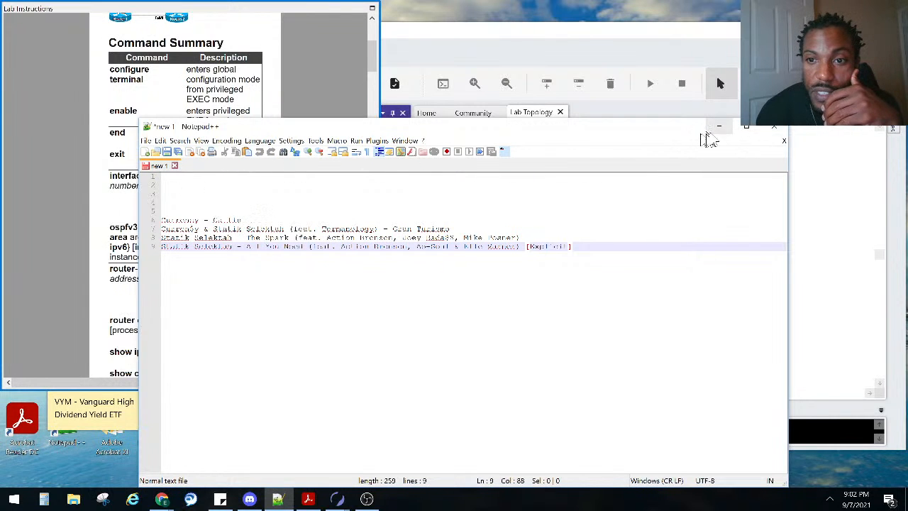
{"action": "left_click", "coordinate": [718, 128]}
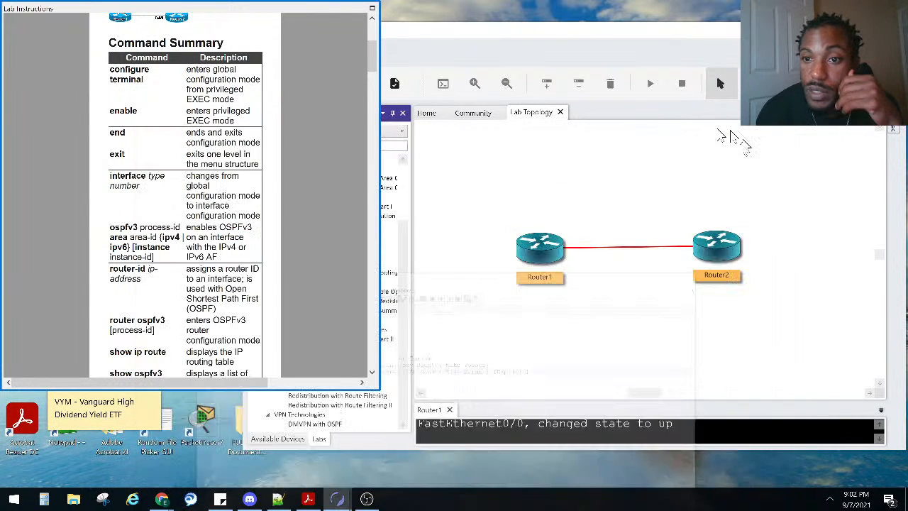
Rearrange the Boson NetSim window on the desktop, narrowing the Labs pane and enlarging the Router1 console
{"action": "left_click", "coordinate": [521, 36]}
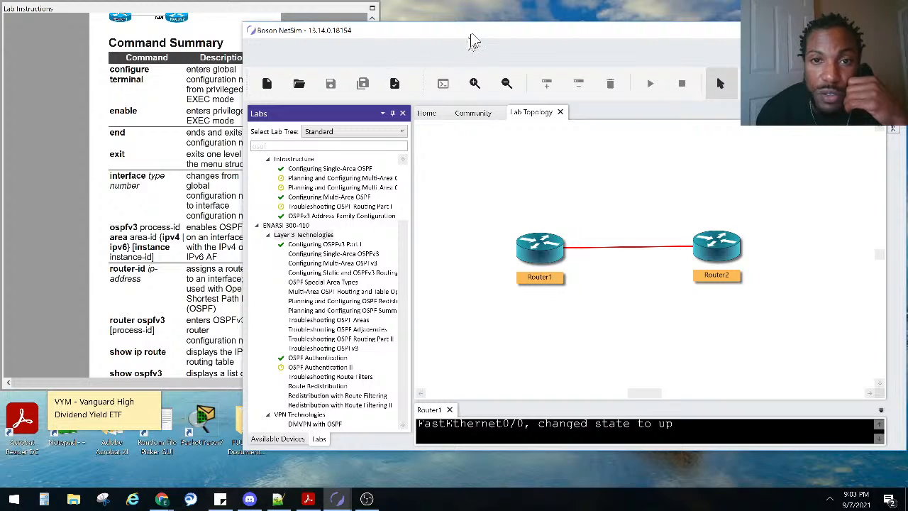
{"action": "left_click_drag", "start_coordinate": [476, 42], "coordinate": [389, 60]}
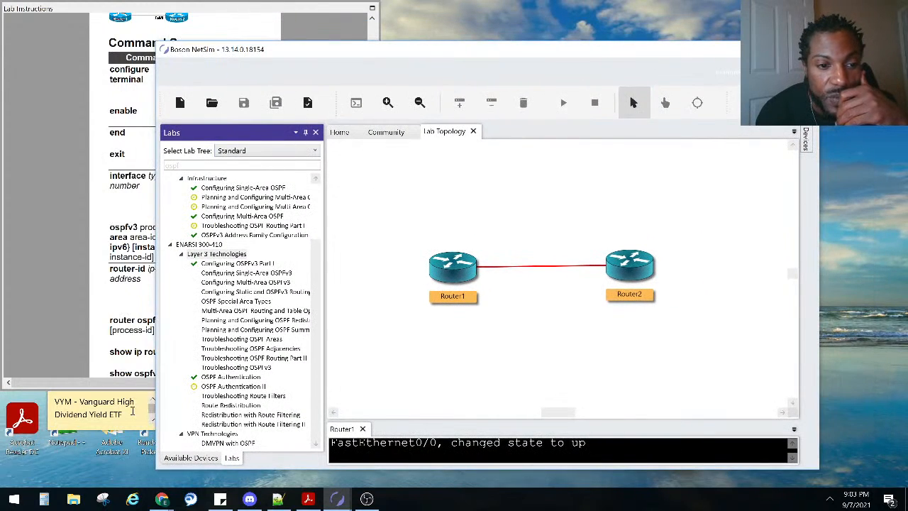
{"action": "left_click", "coordinate": [132, 411]}
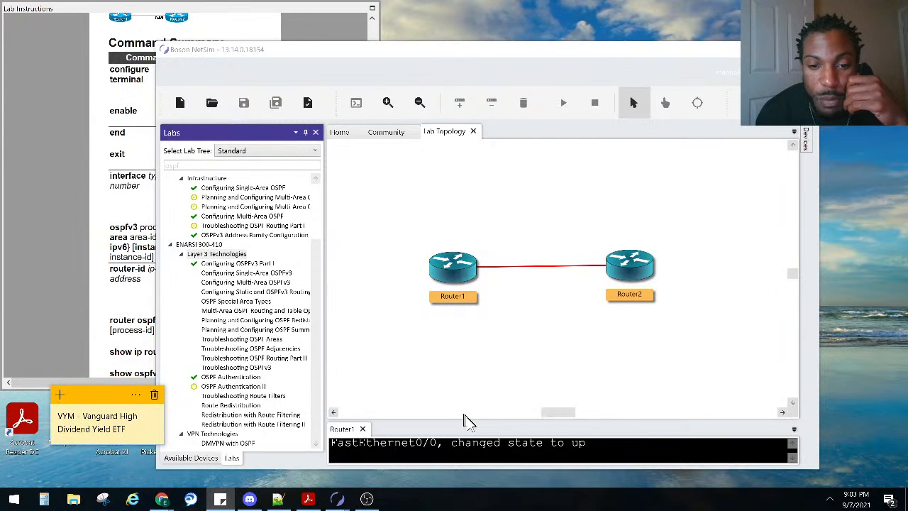
{"action": "left_click", "coordinate": [478, 436]}
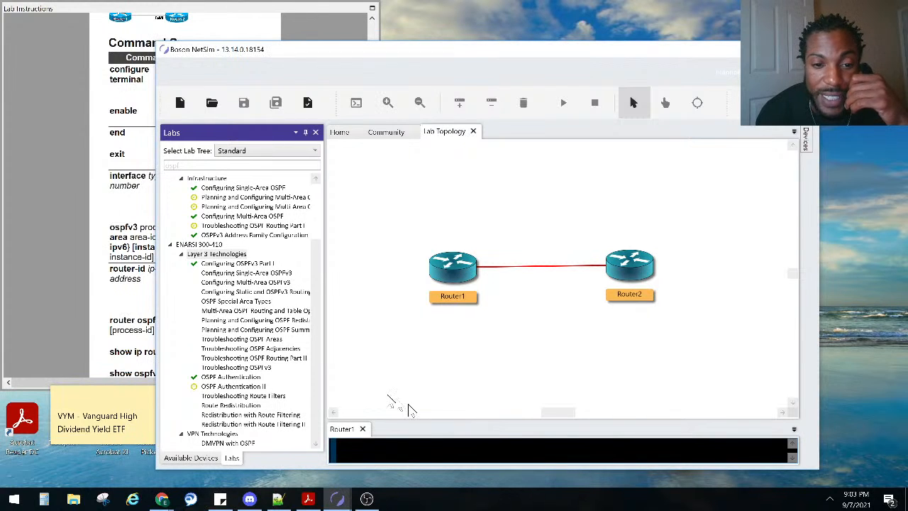
{"action": "left_click_drag", "start_coordinate": [326, 358], "coordinate": [301, 358]}
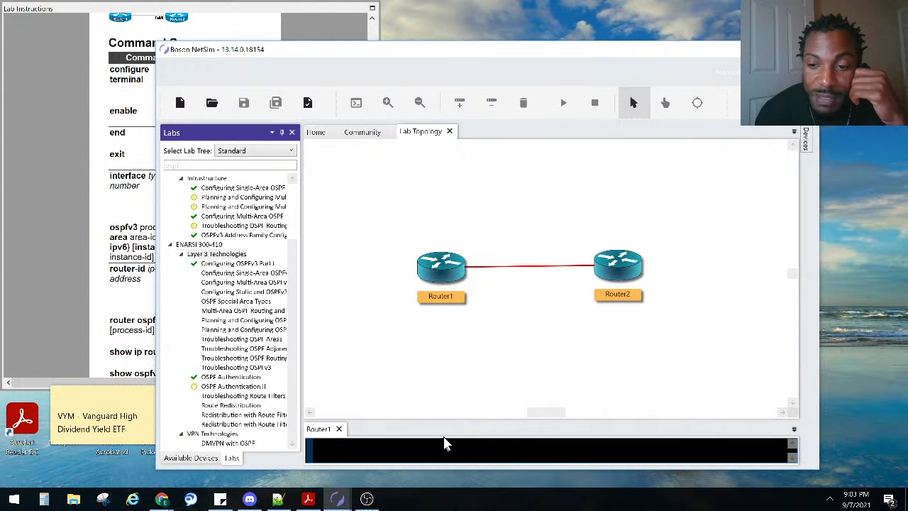
{"action": "left_click_drag", "start_coordinate": [475, 420], "coordinate": [458, 322]}
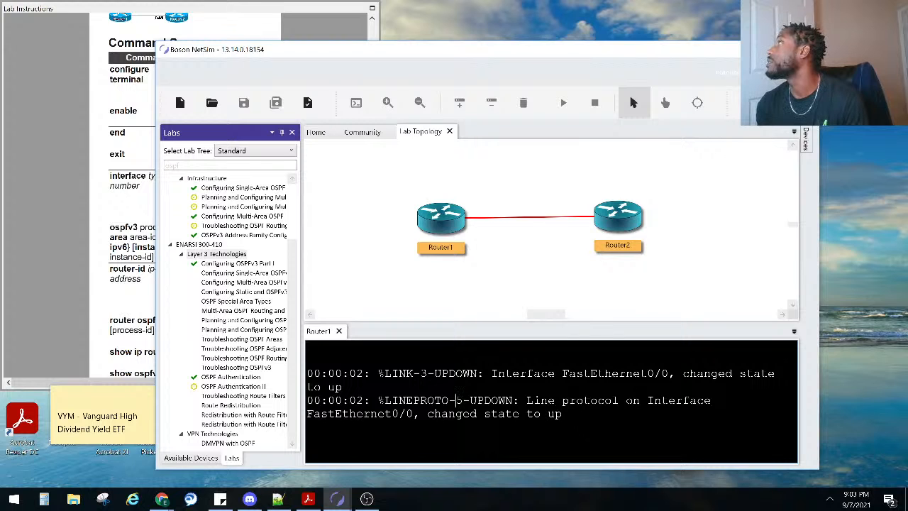
{"action": "key", "text": "alt+Tab"}
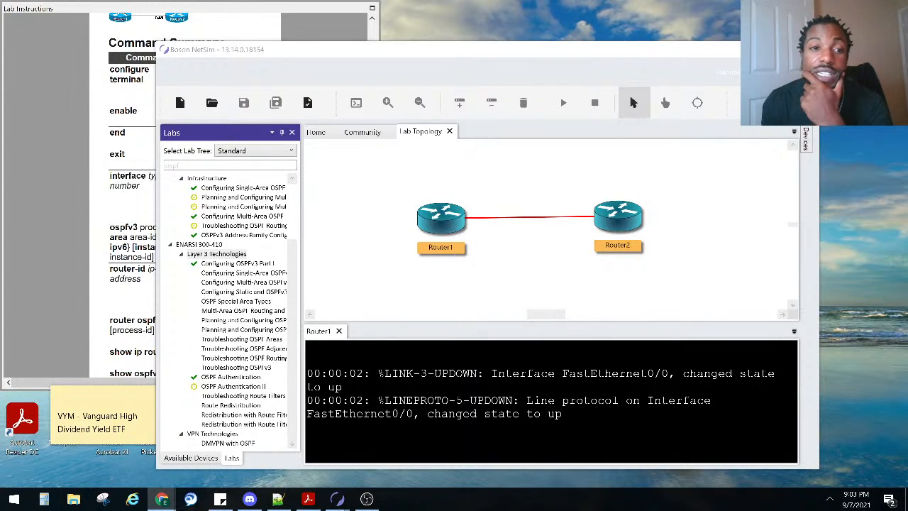
{"action": "left_click_drag", "start_coordinate": [348, 51], "coordinate": [401, 55]}
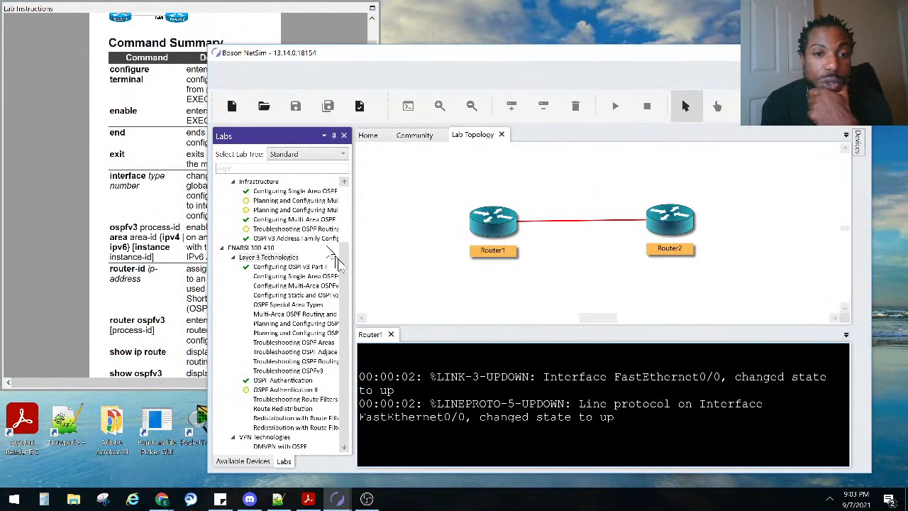
Browse the lab tree to the ENCOR 350-401 OSPF labs and select the ospf search text
{"action": "left_click_drag", "start_coordinate": [339, 262], "coordinate": [348, 245]}
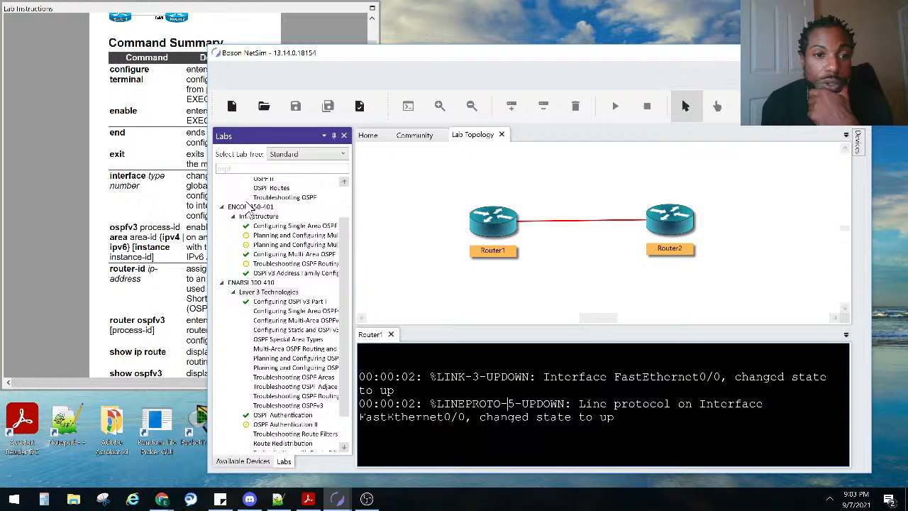
{"action": "left_click", "coordinate": [250, 207]}
{"action": "double_click", "coordinate": [225, 168]}
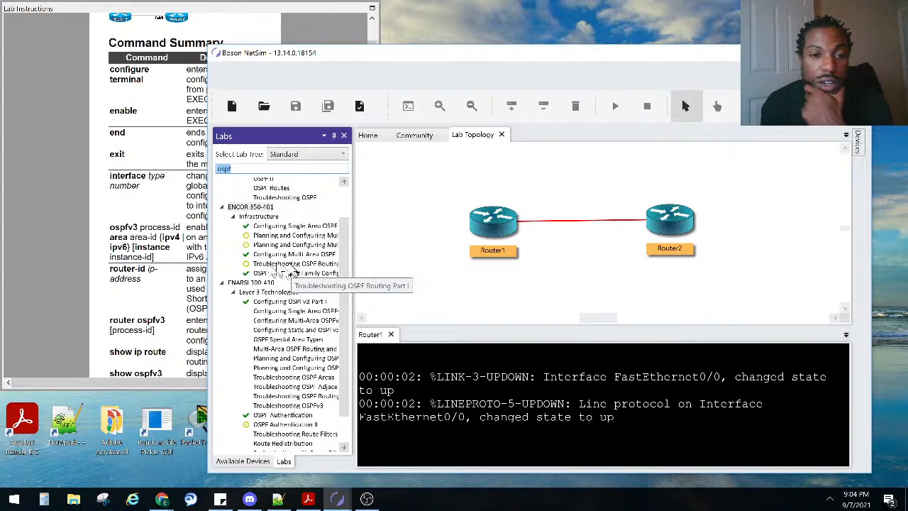
Read the OSPFv3 Address Family Configuration lab's objective, topology and command summary from the beginning of the instructions
{"action": "left_click", "coordinate": [145, 176]}
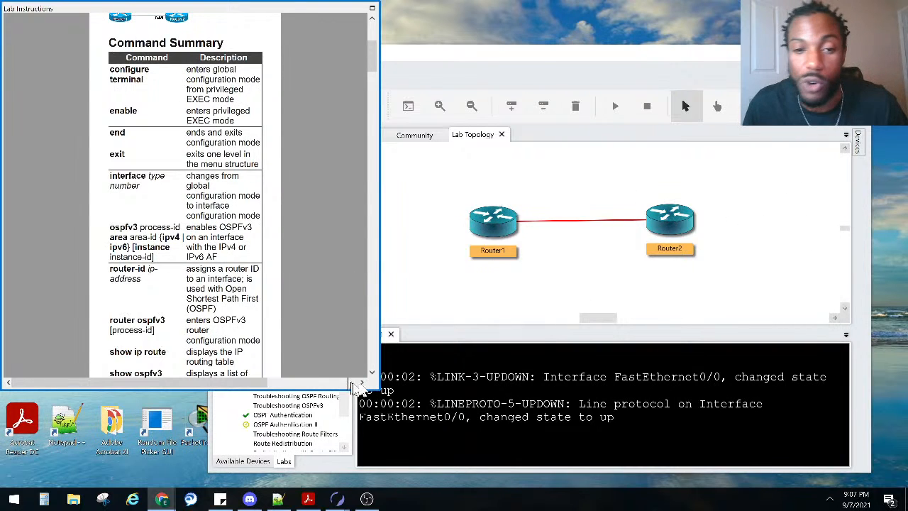
{"action": "left_click", "coordinate": [524, 305]}
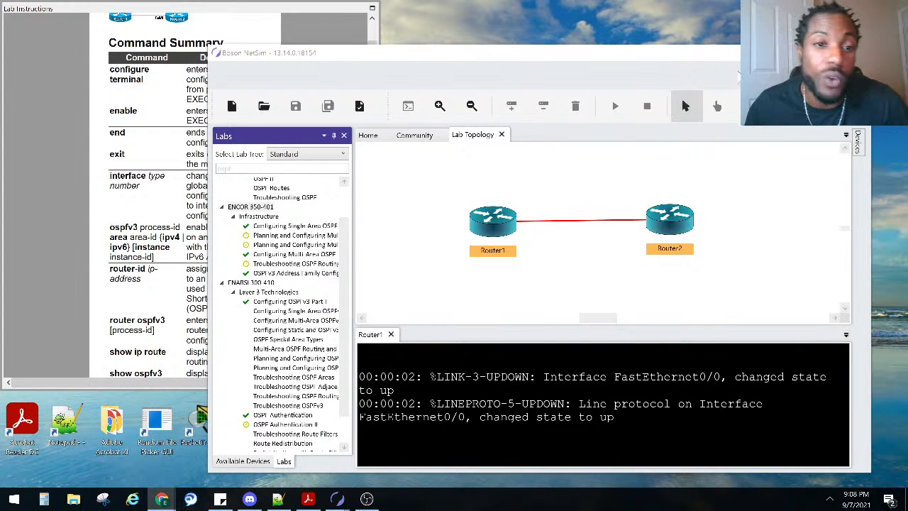
{"action": "left_click", "coordinate": [99, 188]}
{"action": "scroll", "coordinate": [110, 183], "scroll_direction": "up", "scroll_amount": 3}
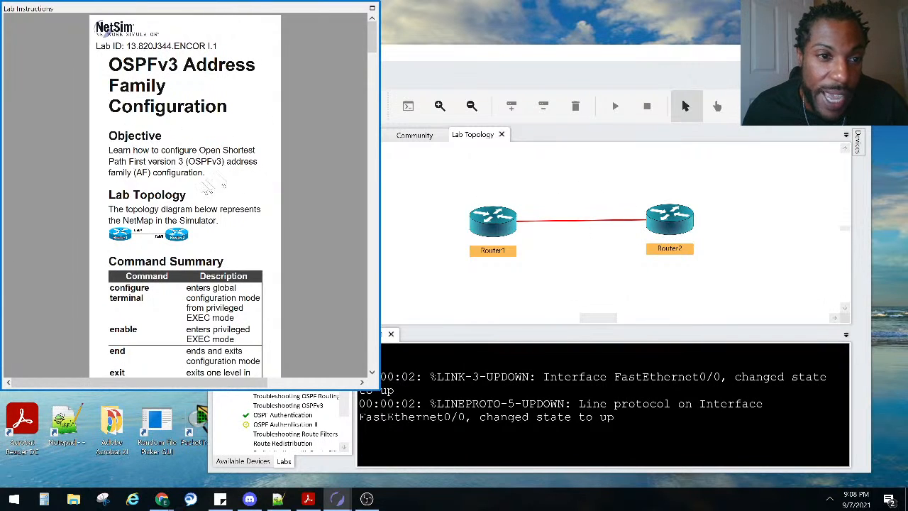
{"action": "scroll", "coordinate": [174, 190], "scroll_direction": "down", "scroll_amount": 1}
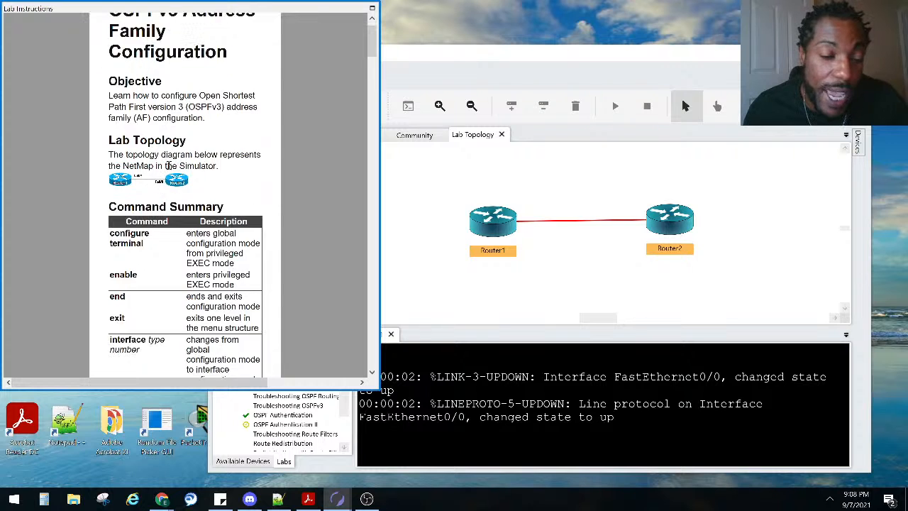
{"action": "scroll", "coordinate": [170, 182], "scroll_direction": "down", "scroll_amount": 3}
{"action": "scroll", "coordinate": [167, 175], "scroll_direction": "down", "scroll_amount": 2}
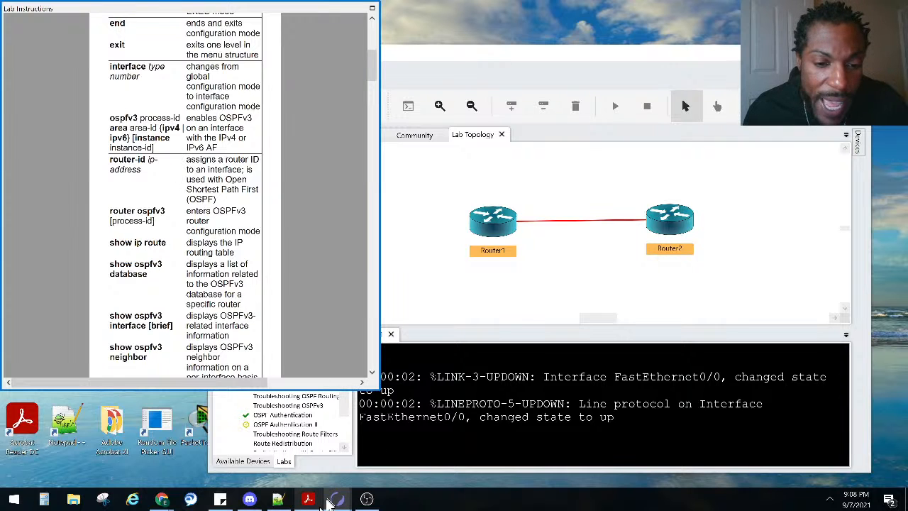
Switch to the ENCOR 350-401 Official Cert Guide in Adobe Acrobat Reader and find the OSPFv3 Configuration steps on page 490
{"action": "left_click", "coordinate": [308, 499]}
{"action": "scroll", "coordinate": [305, 224], "scroll_direction": "up", "scroll_amount": 5}
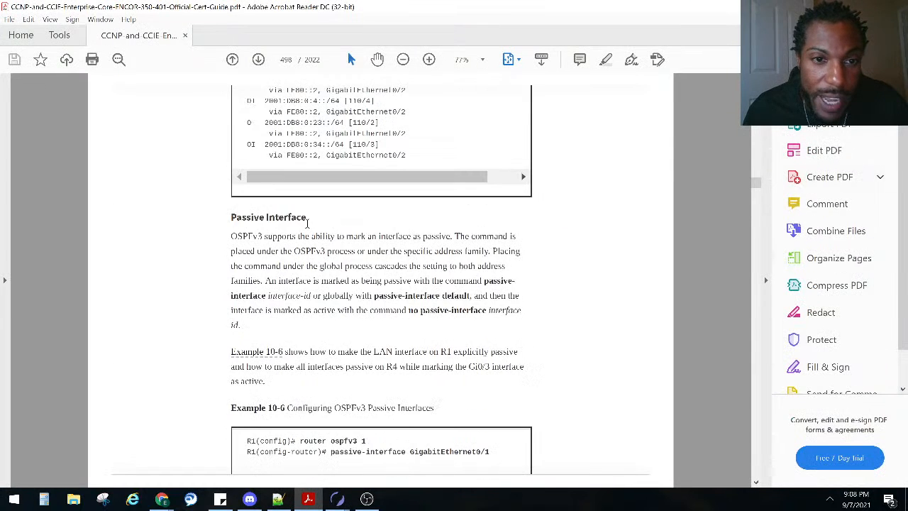
{"action": "scroll", "coordinate": [308, 225], "scroll_direction": "up", "scroll_amount": 5}
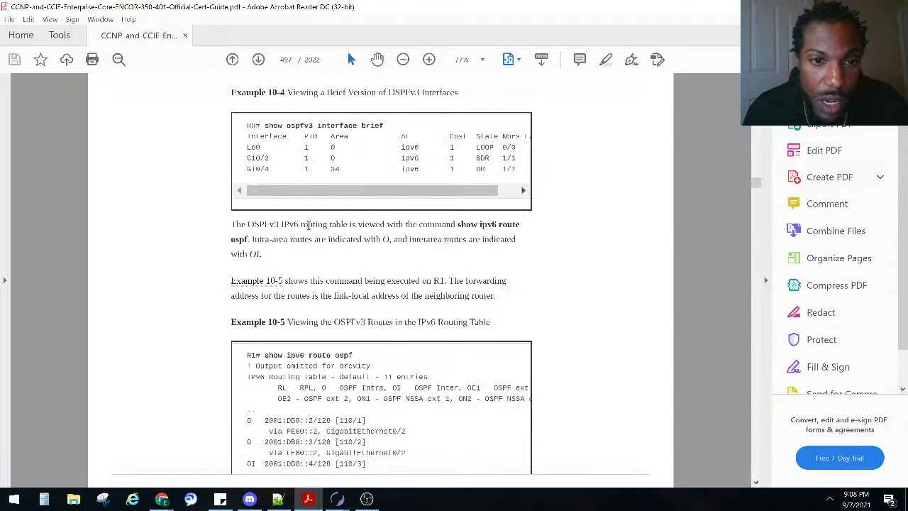
{"action": "scroll", "coordinate": [308, 226], "scroll_direction": "up", "scroll_amount": 5}
{"action": "scroll", "coordinate": [304, 212], "scroll_direction": "up", "scroll_amount": 5}
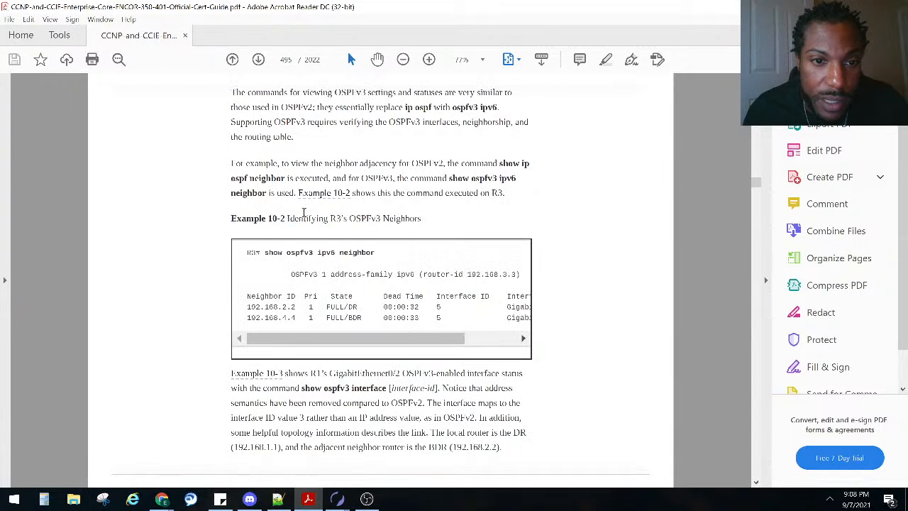
{"action": "scroll", "coordinate": [305, 217], "scroll_direction": "up", "scroll_amount": 5}
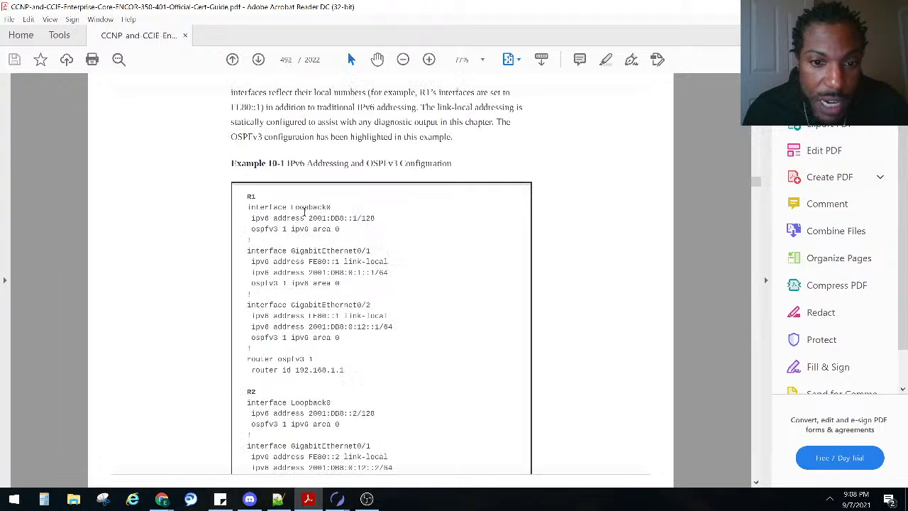
{"action": "scroll", "coordinate": [305, 216], "scroll_direction": "up", "scroll_amount": 5}
{"action": "scroll", "coordinate": [305, 216], "scroll_direction": "down", "scroll_amount": 5}
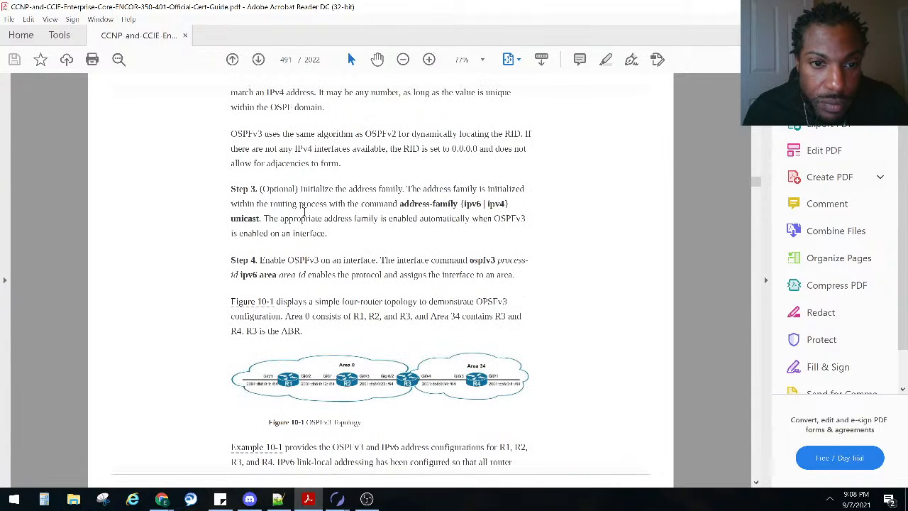
{"action": "scroll", "coordinate": [304, 211], "scroll_direction": "up", "scroll_amount": 5}
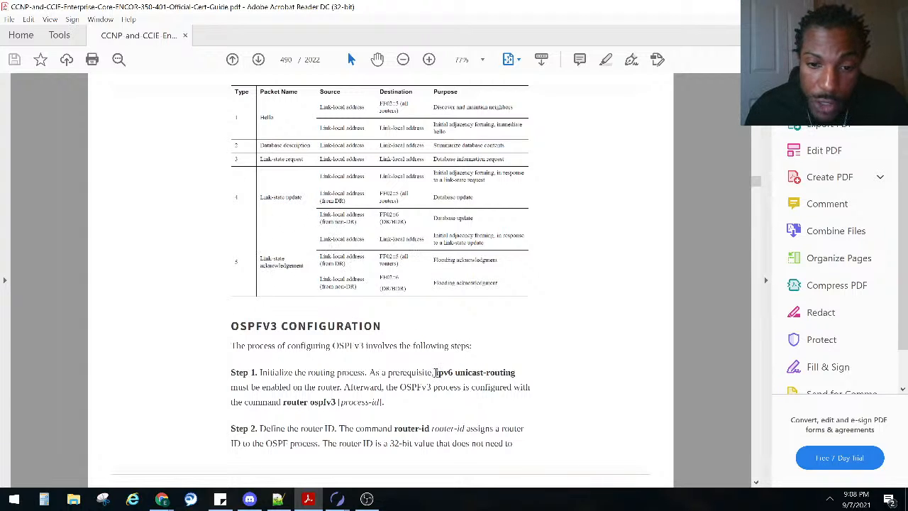
Read Steps 1 and 2 of the OSPFv3 configuration, covering ipv6 unicast-routing, router ospfv3 [process-id] and router-id
{"action": "left_click_drag", "start_coordinate": [436, 372], "coordinate": [508, 375]}
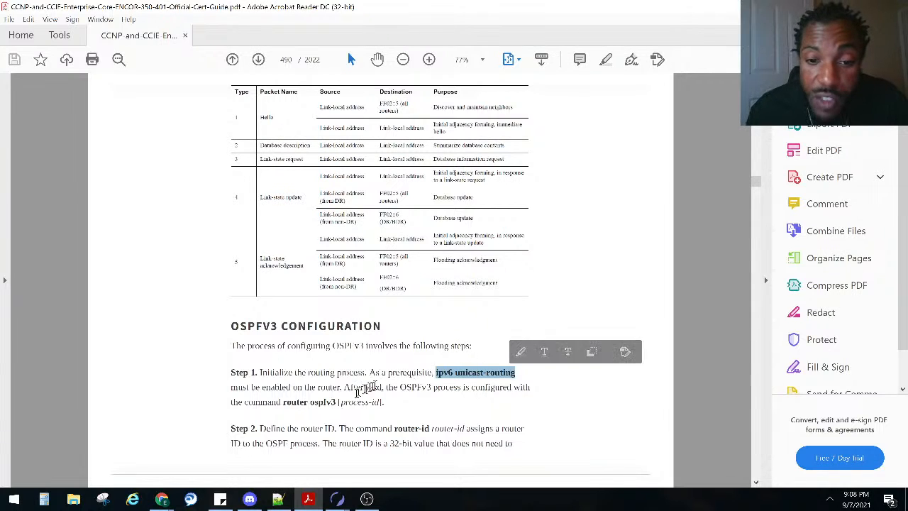
{"action": "left_click_drag", "start_coordinate": [344, 387], "coordinate": [511, 395]}
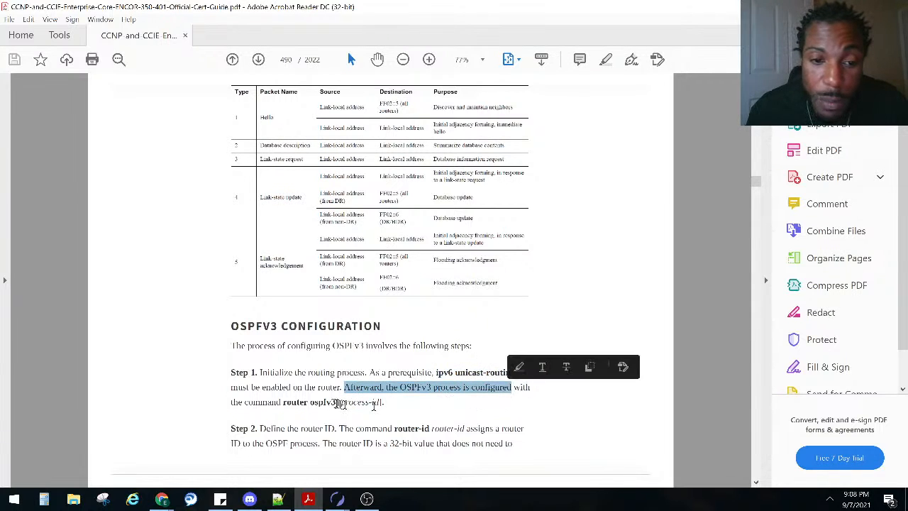
{"action": "left_click_drag", "start_coordinate": [284, 405], "coordinate": [383, 406]}
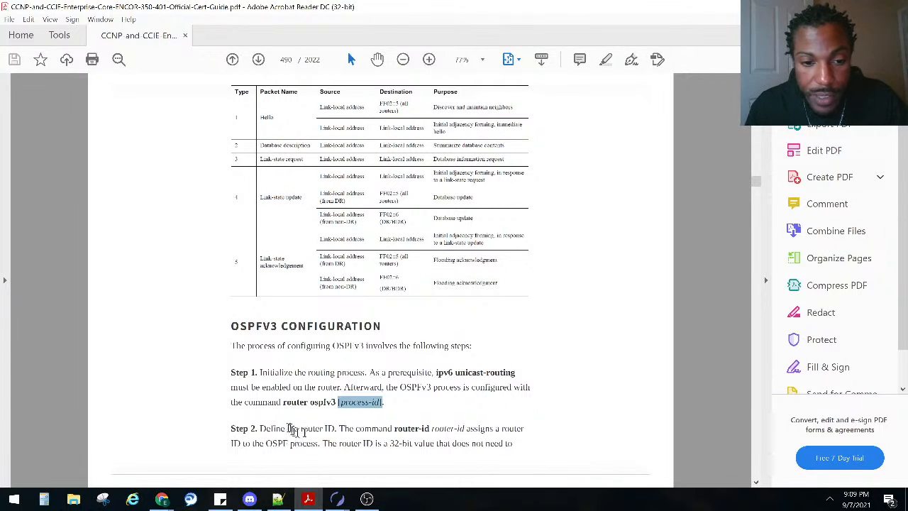
{"action": "left_click_drag", "start_coordinate": [260, 428], "coordinate": [469, 443]}
{"action": "left_click", "coordinate": [410, 430]}
{"action": "left_click_drag", "start_coordinate": [389, 444], "coordinate": [432, 445]}
Read Step 3 on page 491 about the optional address family initialization with the address-family {ipv6 | ipv4} unicast command
{"action": "scroll", "coordinate": [419, 440], "scroll_direction": "down", "scroll_amount": 1}
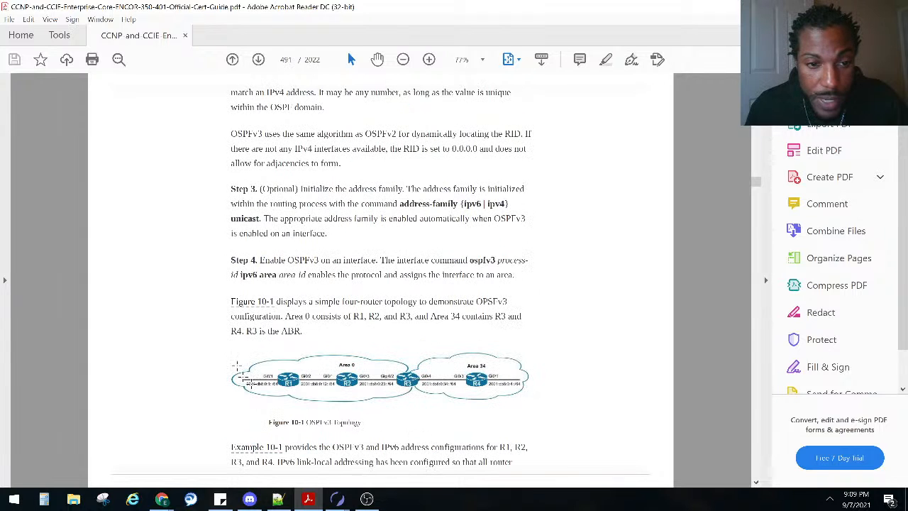
{"action": "left_click_drag", "start_coordinate": [231, 188], "coordinate": [308, 210]}
{"action": "left_click", "coordinate": [305, 193]}
{"action": "left_click_drag", "start_coordinate": [261, 189], "coordinate": [401, 190]}
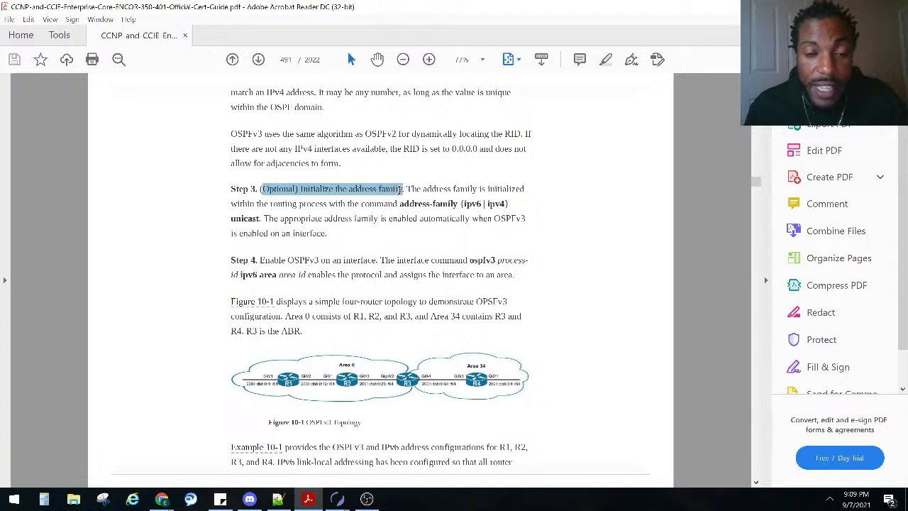
{"action": "left_click_drag", "start_coordinate": [402, 189], "coordinate": [403, 189]}
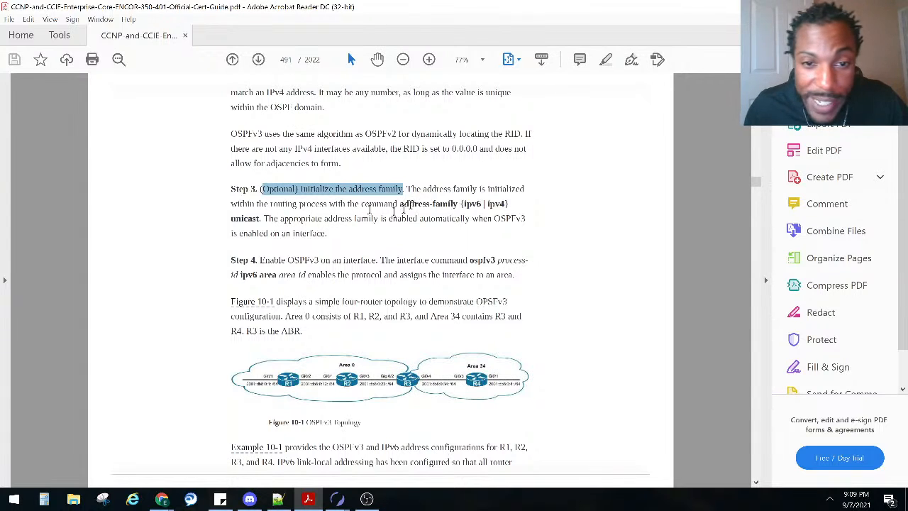
{"action": "left_click", "coordinate": [281, 186]}
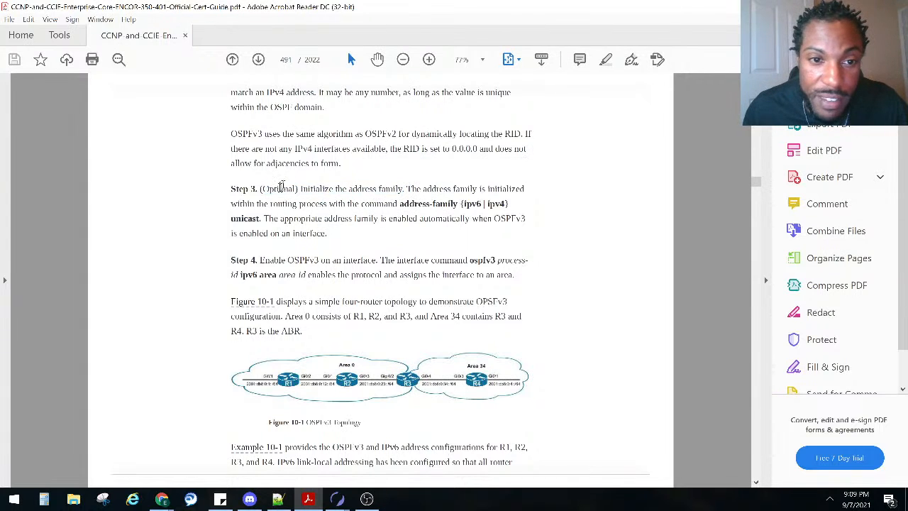
{"action": "double_click", "coordinate": [282, 188]}
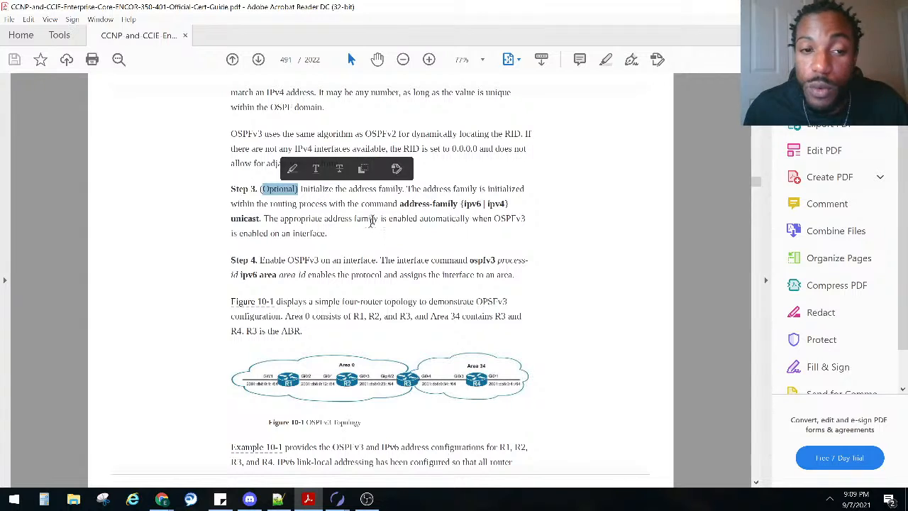
{"action": "mouse_move", "coordinate": [406, 190]}
{"action": "left_mouse_down"}
{"action": "mouse_move", "coordinate": [505, 204]}
{"action": "mouse_move", "coordinate": [322, 204]}
{"action": "mouse_move", "coordinate": [401, 207]}
{"action": "left_mouse_up"}
{"action": "double_click", "coordinate": [401, 207]}
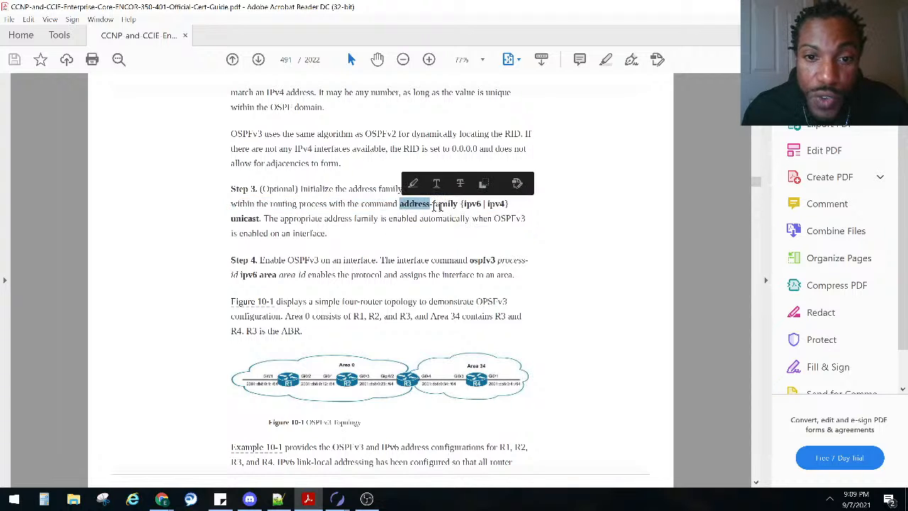
{"action": "left_click_drag", "start_coordinate": [467, 205], "coordinate": [502, 207]}
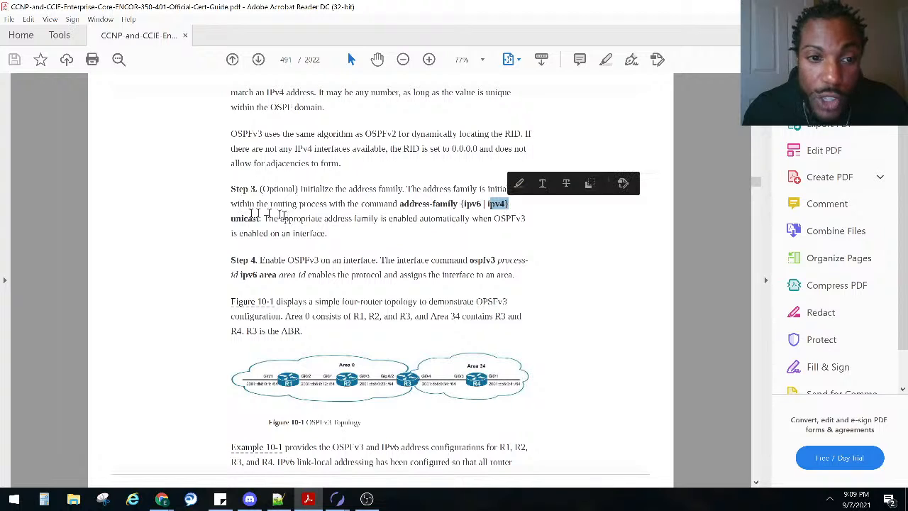
{"action": "left_click_drag", "start_coordinate": [272, 219], "coordinate": [519, 234]}
{"action": "left_click", "coordinate": [244, 220]}
{"action": "left_click_drag", "start_coordinate": [261, 189], "coordinate": [325, 226]}
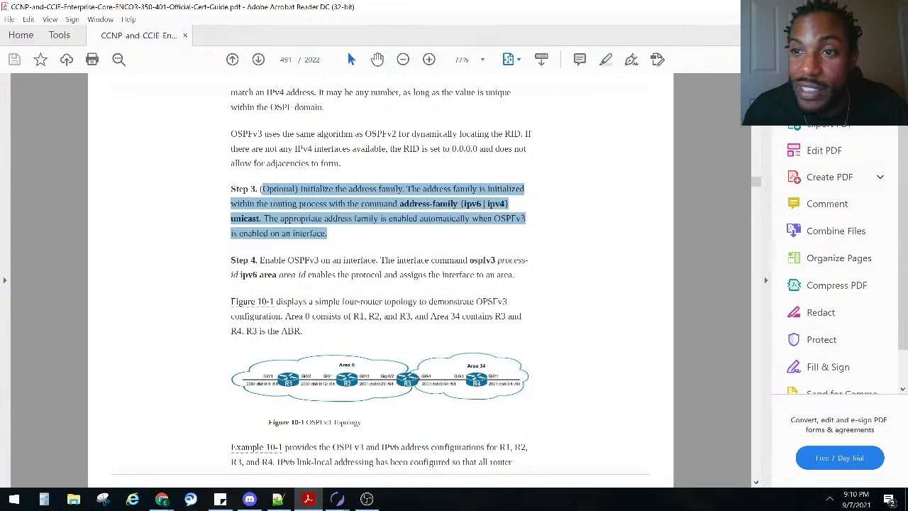
Read Step 4 about enabling OSPFv3 on an interface with the ospfv3 process-id ipv6 area area-id command
{"action": "left_click_drag", "start_coordinate": [261, 259], "coordinate": [381, 275]}
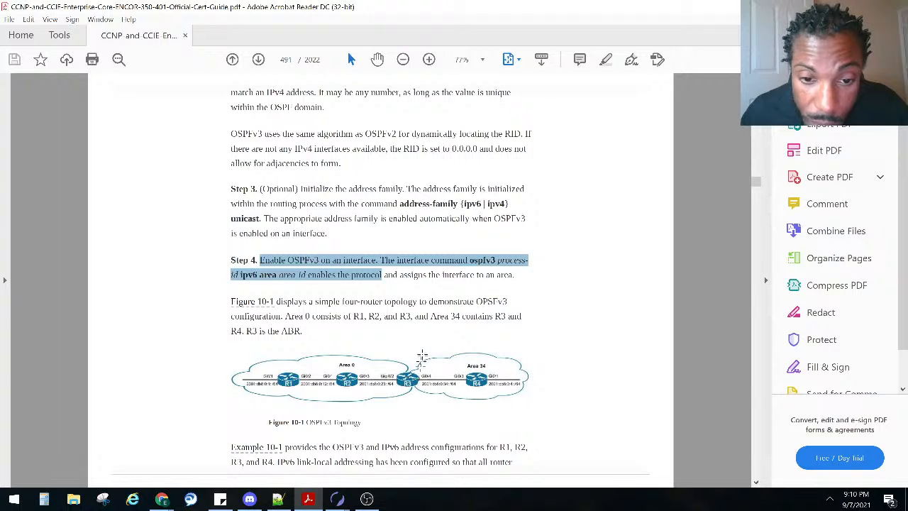
{"action": "left_click", "coordinate": [415, 351]}
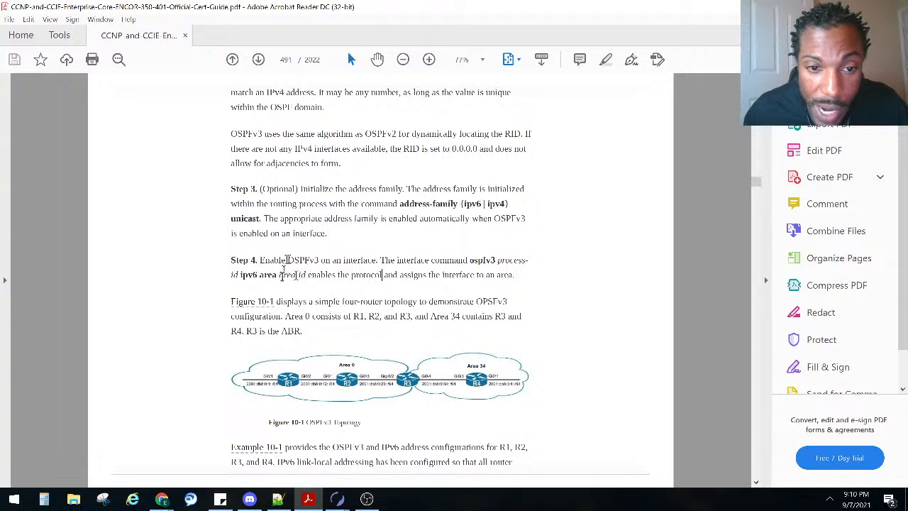
{"action": "left_click_drag", "start_coordinate": [469, 260], "coordinate": [307, 279]}
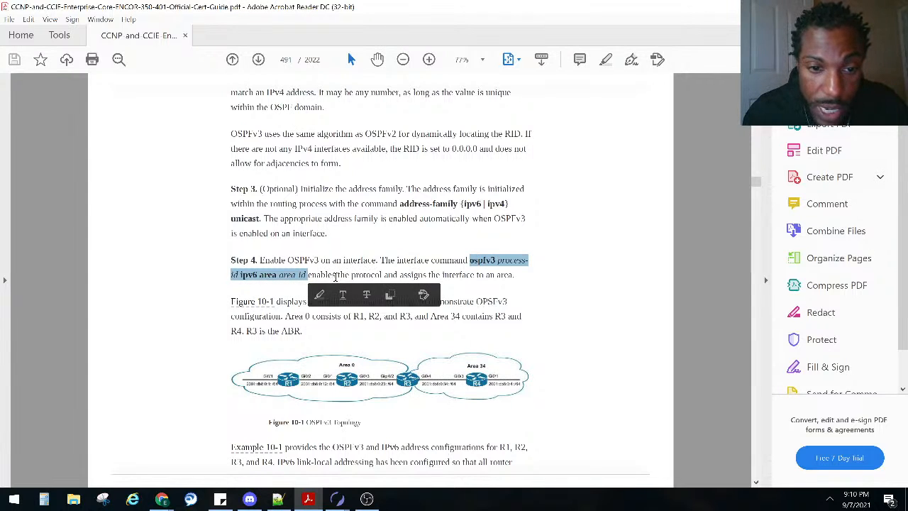
Return to the Boson NetSim lab instructions and read the remaining command summary, the IPv4 and IPv6 address tables and the first lab tasks
{"action": "left_click", "coordinate": [652, 308]}
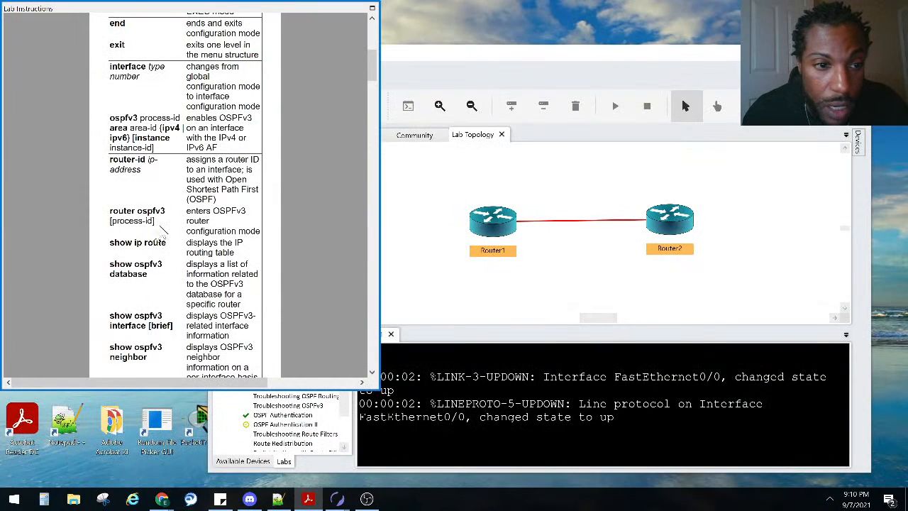
{"action": "scroll", "coordinate": [160, 232], "scroll_direction": "down", "scroll_amount": 2}
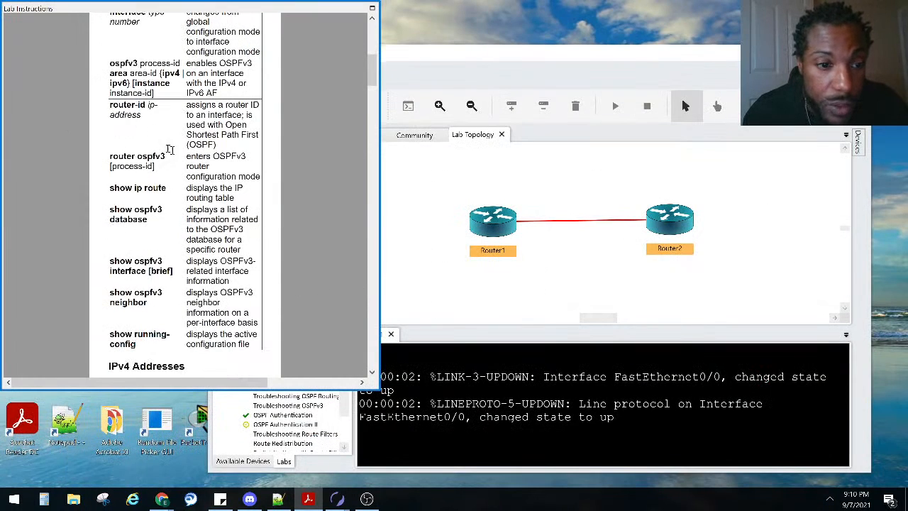
{"action": "scroll", "coordinate": [120, 212], "scroll_direction": "down", "scroll_amount": 10}
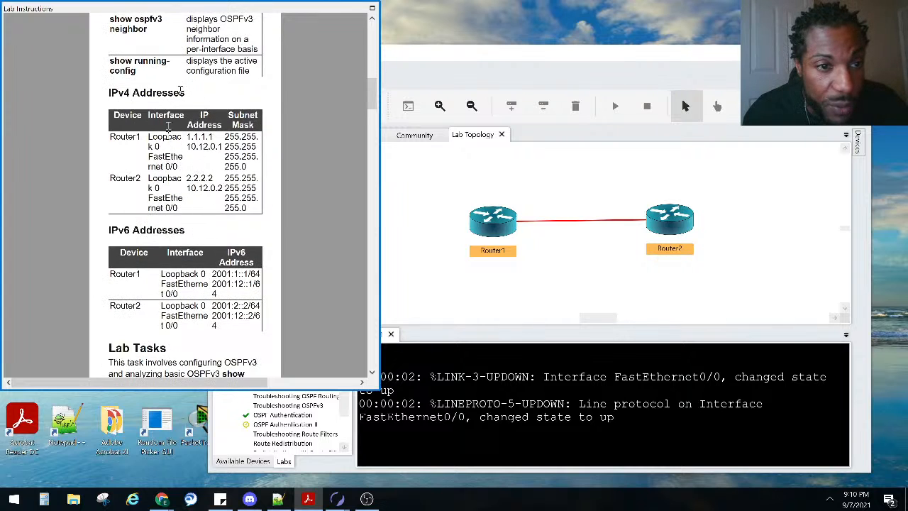
{"action": "scroll", "coordinate": [181, 287], "scroll_direction": "down", "scroll_amount": 4}
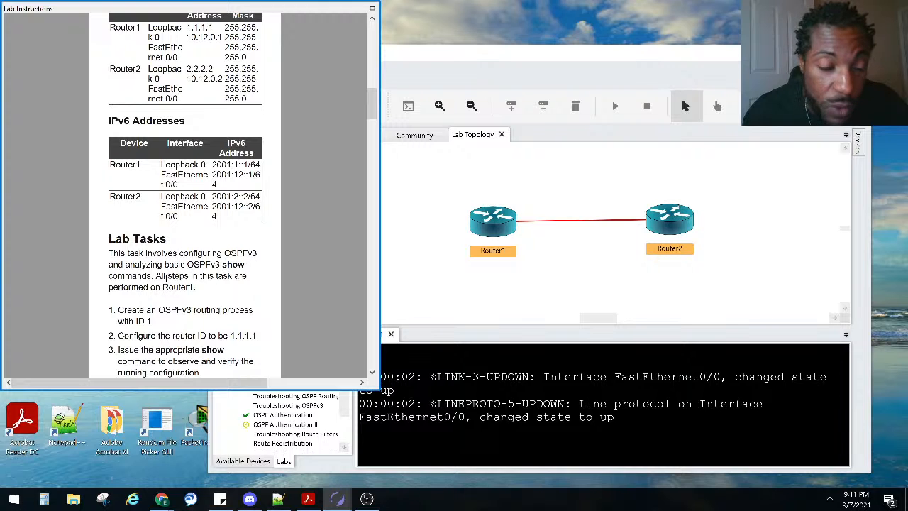
{"action": "scroll", "coordinate": [161, 277], "scroll_direction": "down", "scroll_amount": 1}
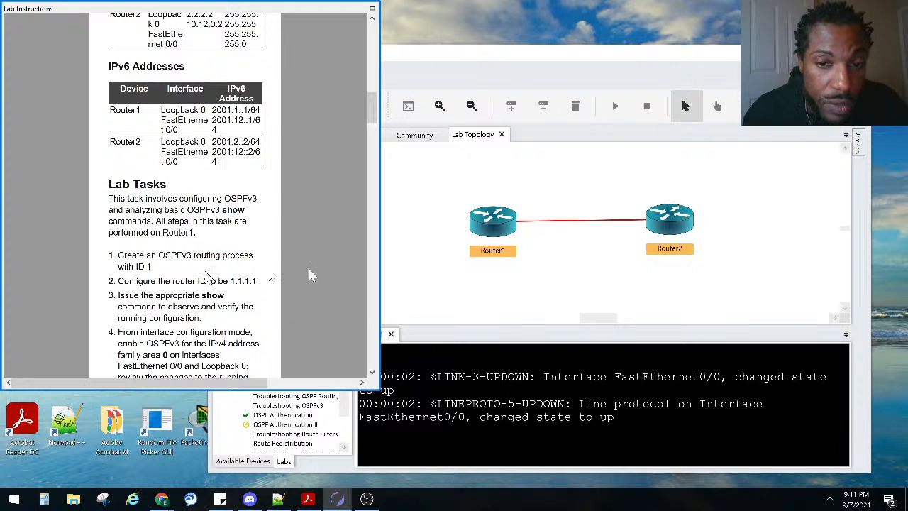
Activate the Router1 console and enter privileged EXEC mode followed by global configuration mode with configure terminal
{"action": "left_click", "coordinate": [493, 226]}
{"action": "left_click", "coordinate": [466, 403]}
{"action": "key", "text": "Return"}
{"action": "key", "text": "Return"}
{"action": "key", "text": "Return"}
{"action": "key", "text": "Return"}
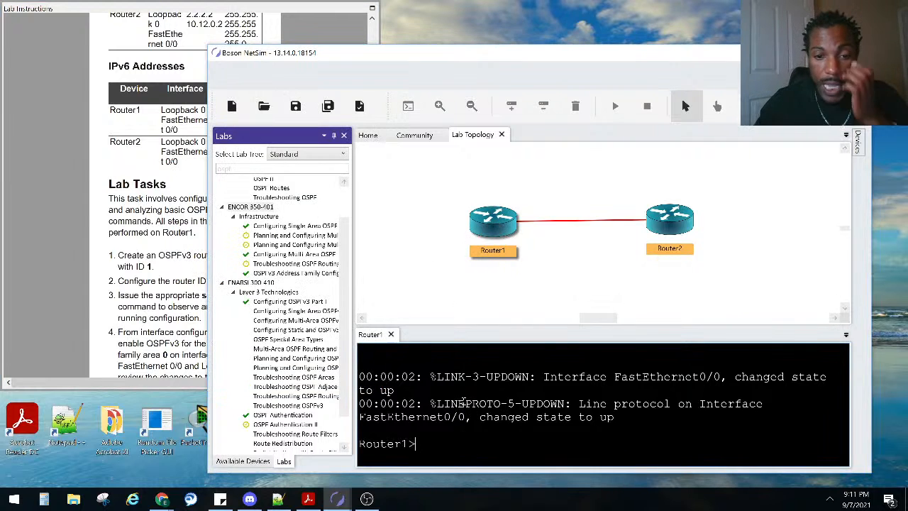
{"action": "type", "text": "ena"}
{"action": "key", "text": "Return"}
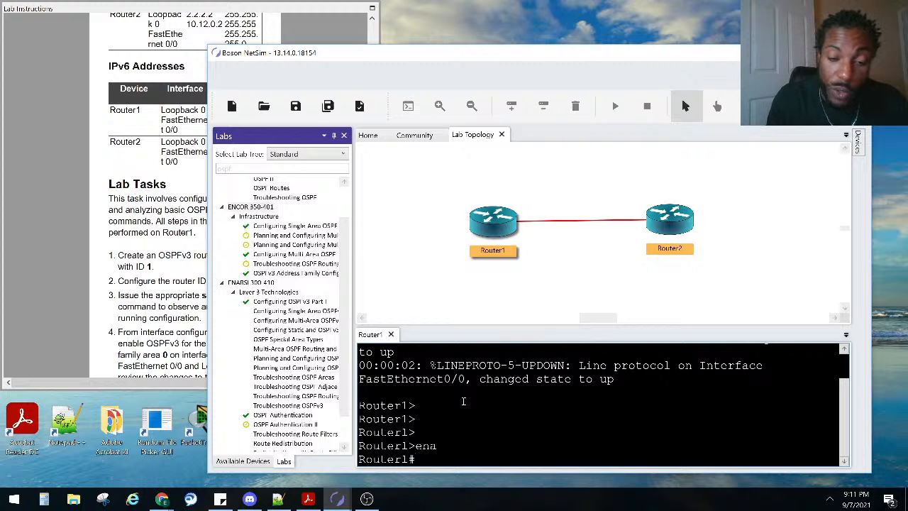
{"action": "type", "text": "conf"}
{"action": "key", "text": "Tab"}
{"action": "type", "text": "t"}
{"action": "key", "text": "Tab"}
{"action": "key", "text": "Return"}
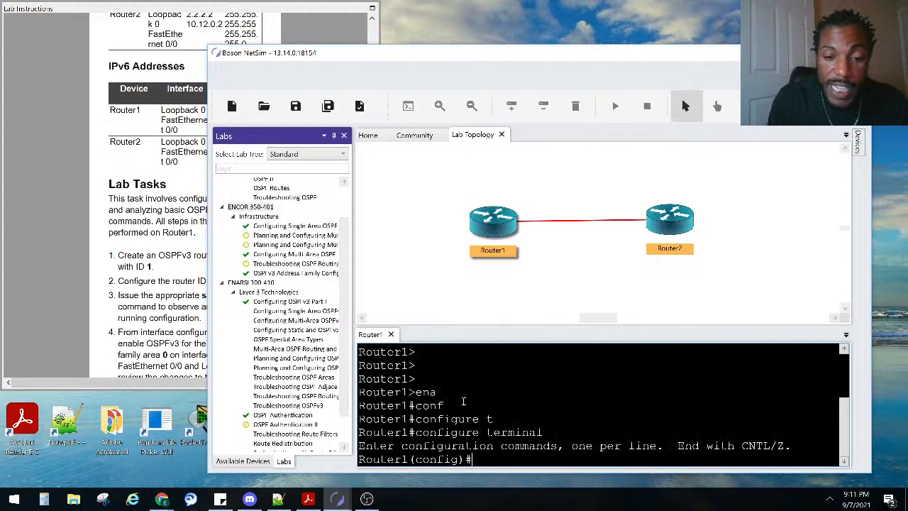
Check lab task 1, look up the router ospfv3 [process-id] syntax in the cert guide on page 490, and return to Boson NetSim
{"action": "left_click", "coordinate": [183, 252]}
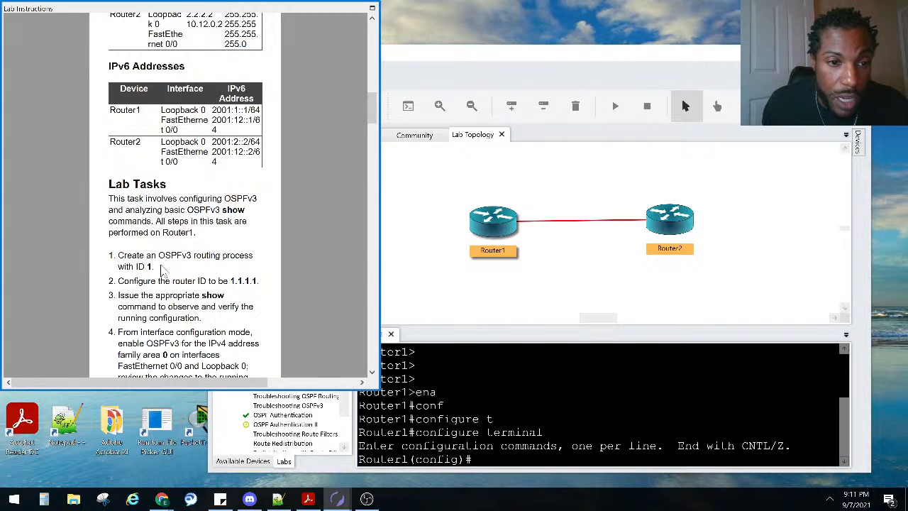
{"action": "left_click", "coordinate": [510, 455]}
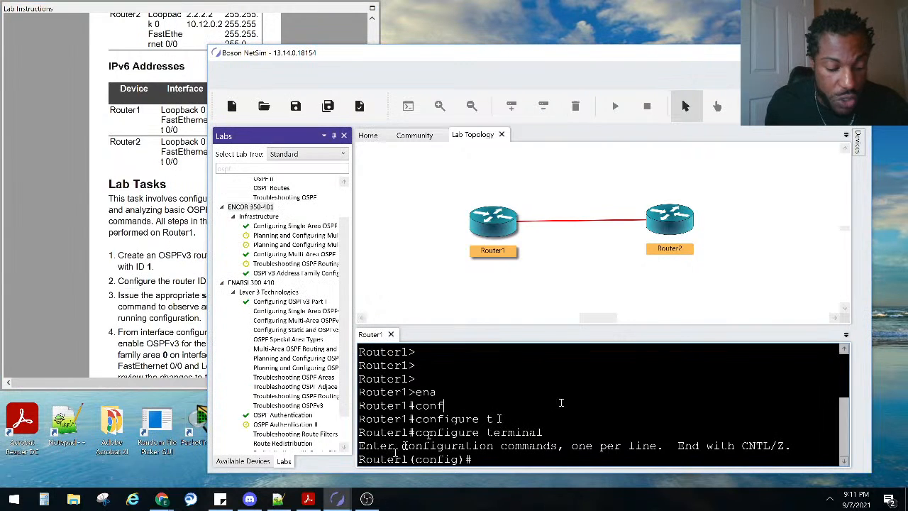
{"action": "key", "text": "alt+Tab"}
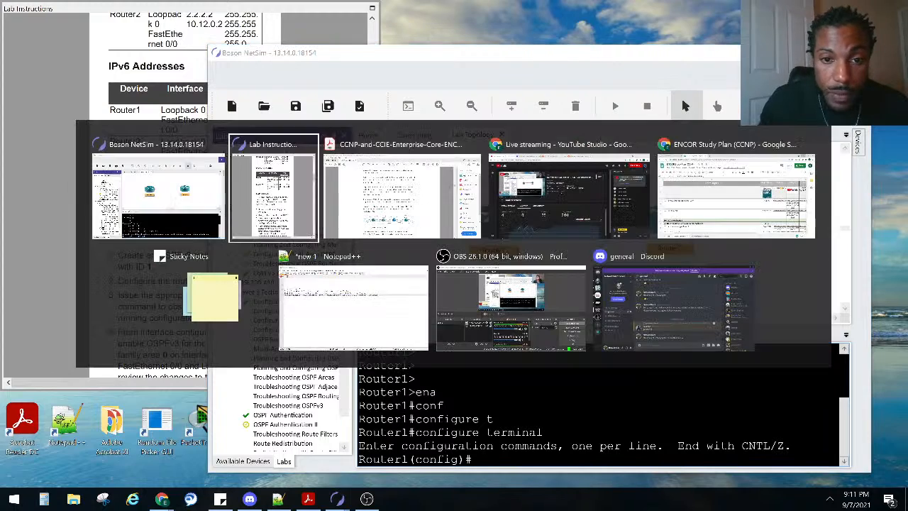
{"action": "left_click", "coordinate": [397, 192]}
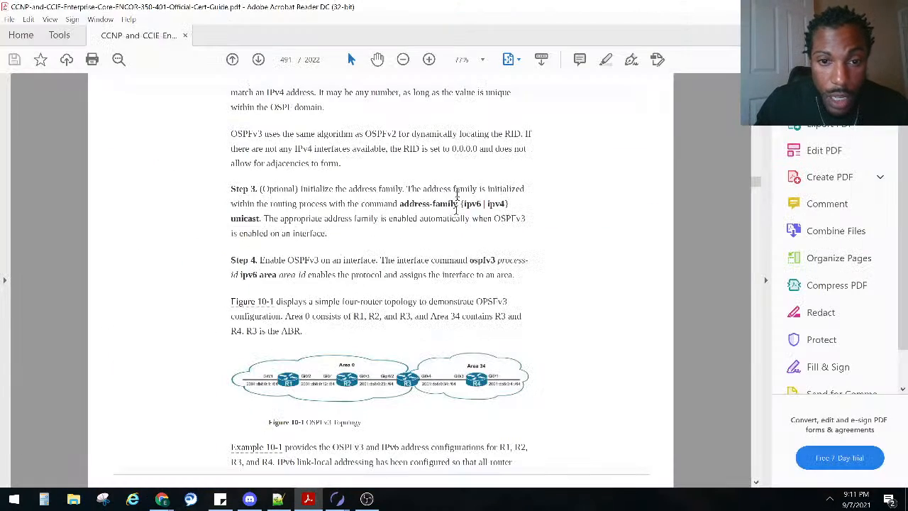
{"action": "scroll", "coordinate": [383, 276], "scroll_direction": "up", "scroll_amount": 12}
{"action": "scroll", "coordinate": [381, 293], "scroll_direction": "down", "scroll_amount": 5}
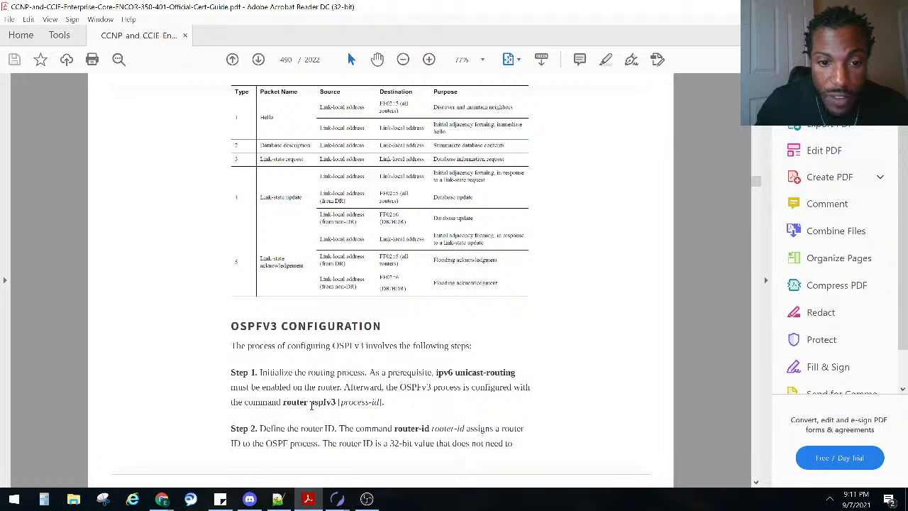
{"action": "double_click", "coordinate": [322, 402]}
{"action": "left_click_drag", "start_coordinate": [341, 402], "coordinate": [386, 401]}
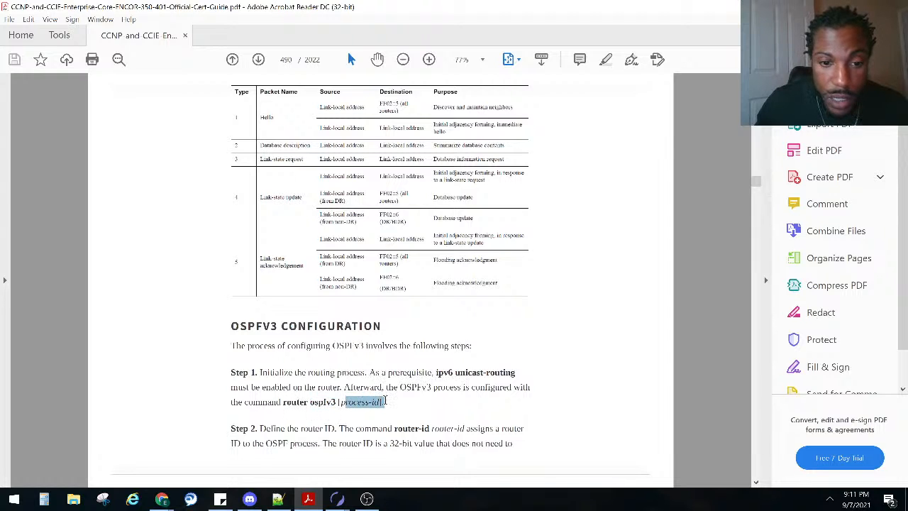
{"action": "key", "text": "alt+Tab"}
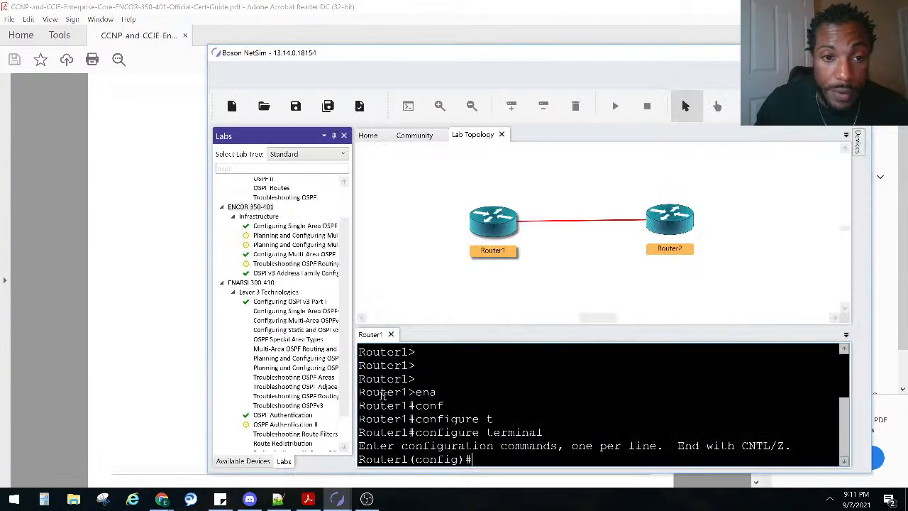
{"action": "left_click", "coordinate": [840, 7]}
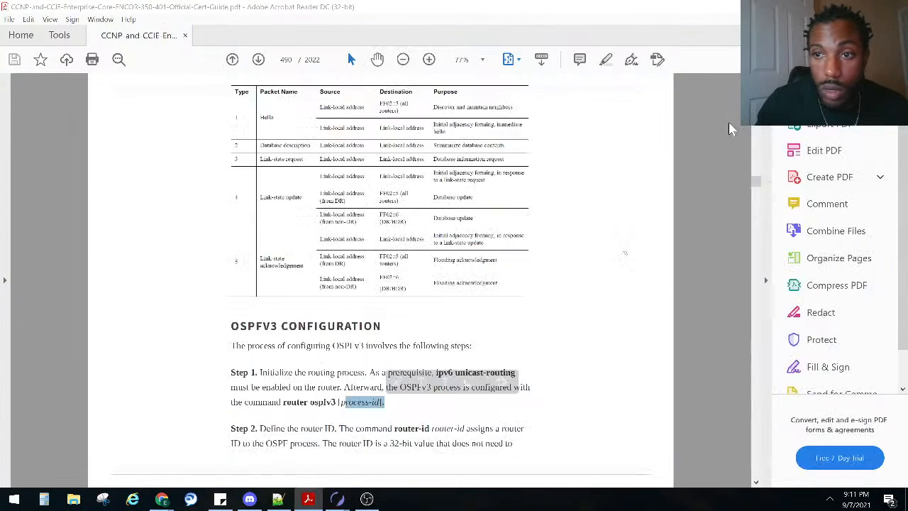
Create an OSPFv3 routing process with ID 1 on Router1 using router ospfv3 1, and return to the lab tasks
{"action": "type", "text": "r1(config)#ro"}
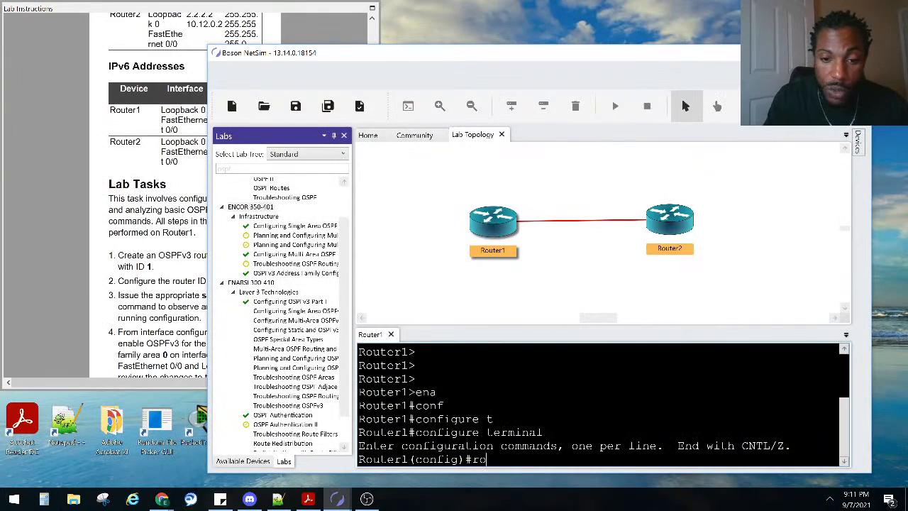
{"action": "type", "text": "u"}
{"action": "key", "text": "Tab"}
{"action": "type", "text": "ter os"}
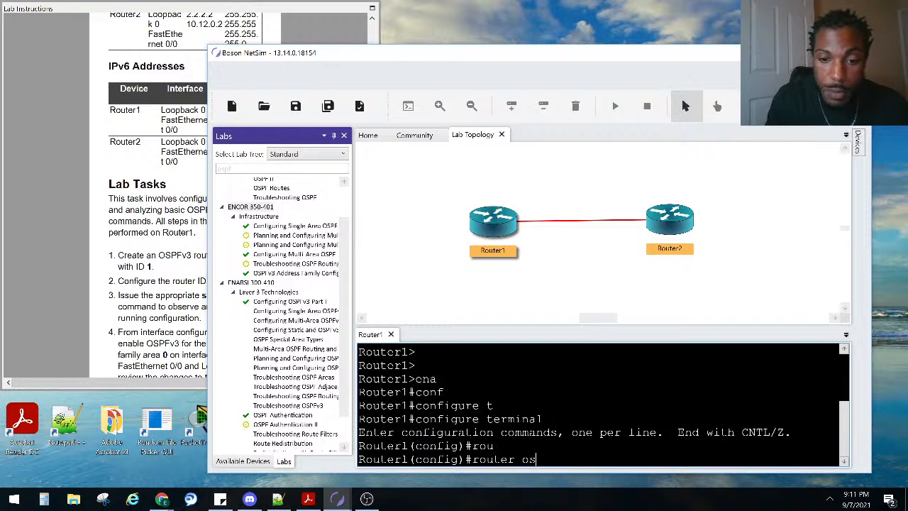
{"action": "key", "text": "Tab"}
{"action": "type", "text": "pfv"}
{"action": "key", "text": "Tab"}
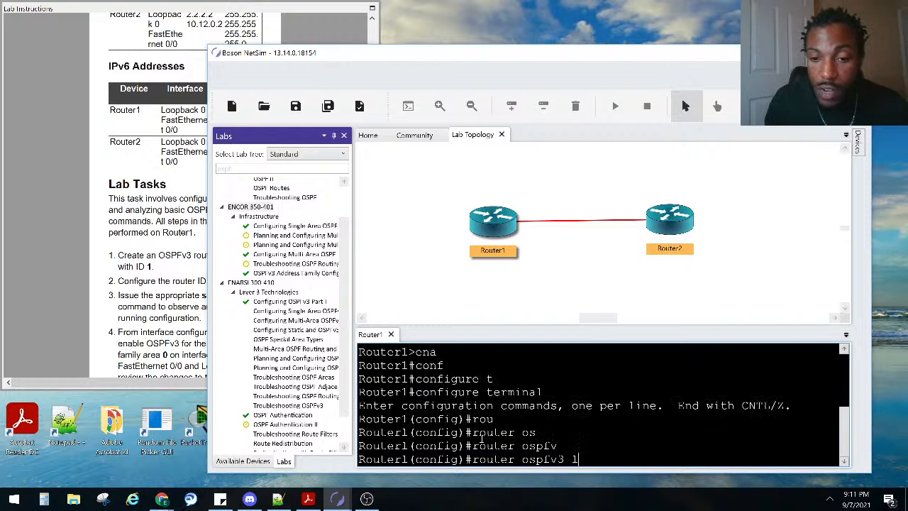
{"action": "type", "text": "1"}
{"action": "key", "text": "Return"}
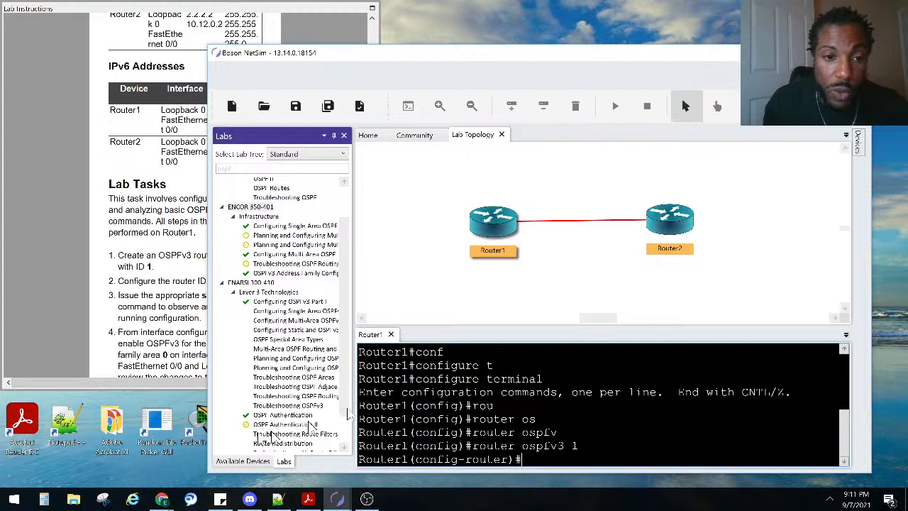
{"action": "left_click", "coordinate": [107, 321]}
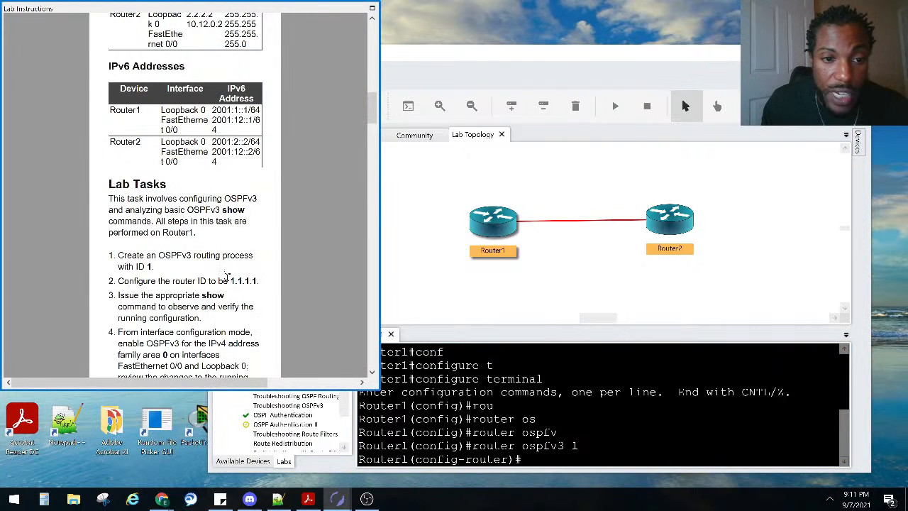
Set the OSPFv3 router ID to 1.1.1.1 on Router1 with router-id 1.1.1.1
{"action": "left_click", "coordinate": [569, 403]}
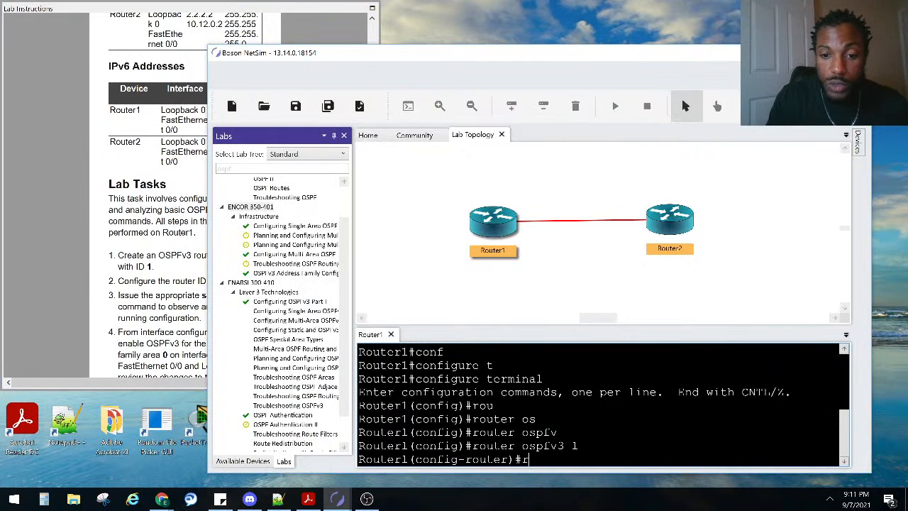
{"action": "type", "text": "rout"}
{"action": "key", "text": "Tab"}
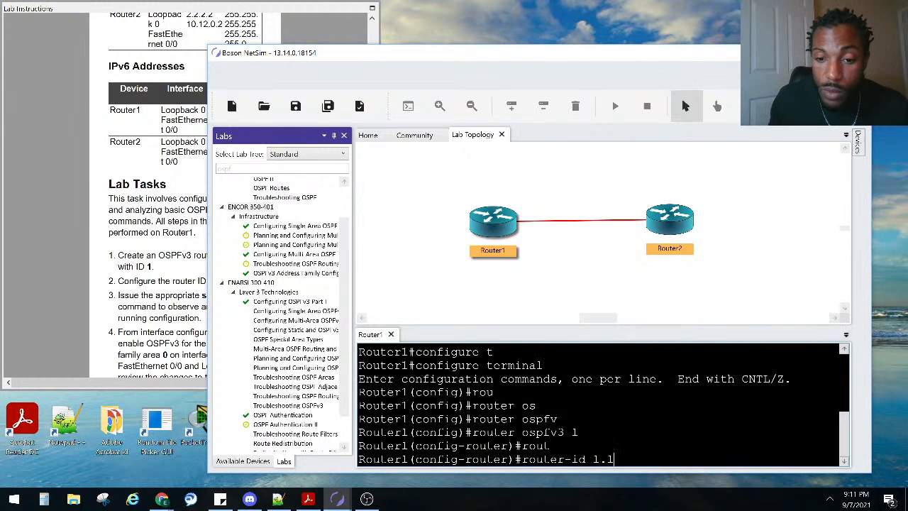
{"action": "key", "text": "Return"}
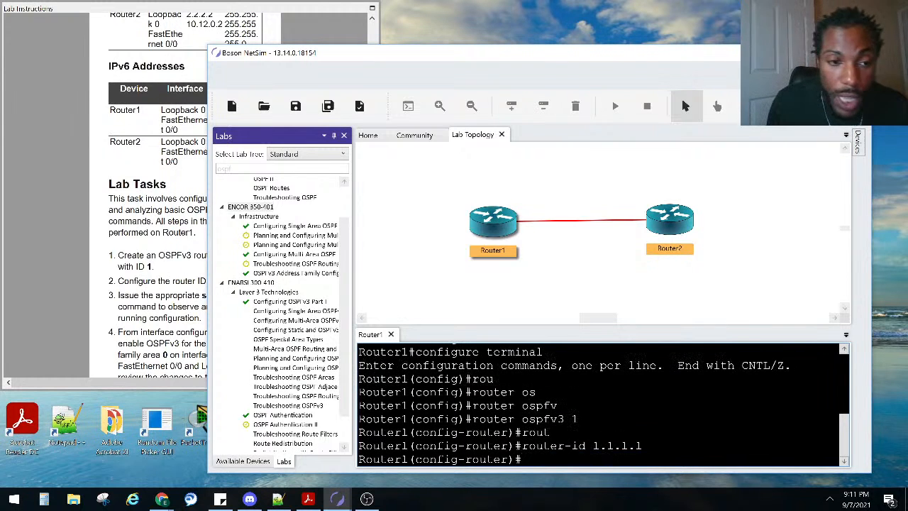
Check lab task 3 and leave configuration mode on Router1 for privileged EXEC mode
{"action": "left_click", "coordinate": [177, 272]}
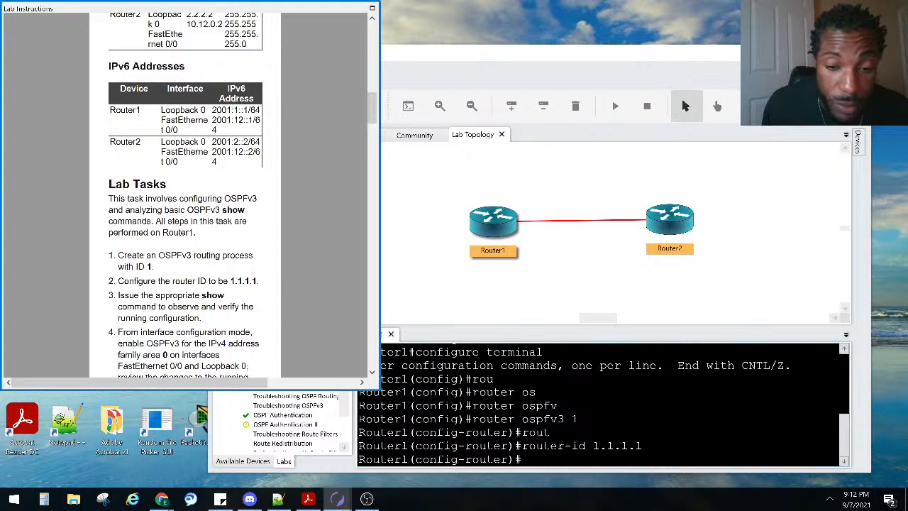
{"action": "left_click", "coordinate": [464, 375]}
{"action": "key", "text": "ctrl+z"}
{"action": "key", "text": "Return"}
{"action": "key", "text": "Return"}
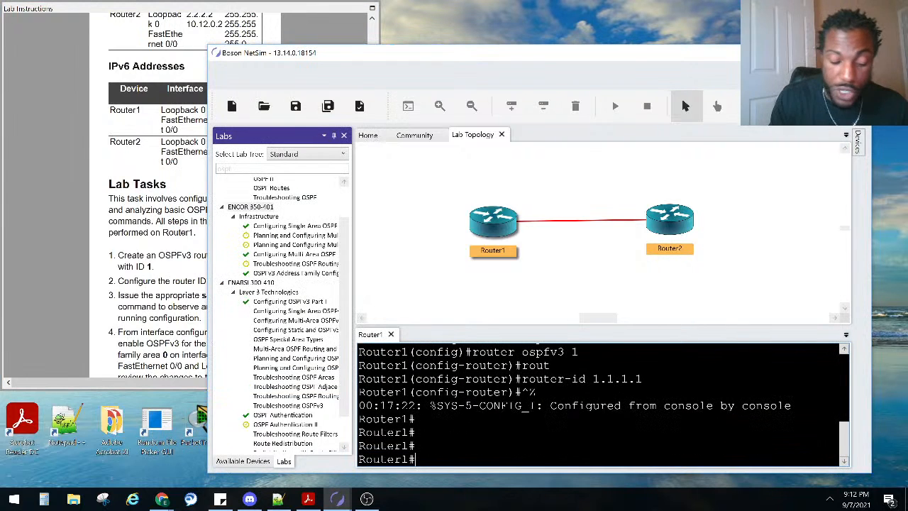
Display Router1's running configuration with show run and review the output through to its end
{"action": "type", "text": "shou"}
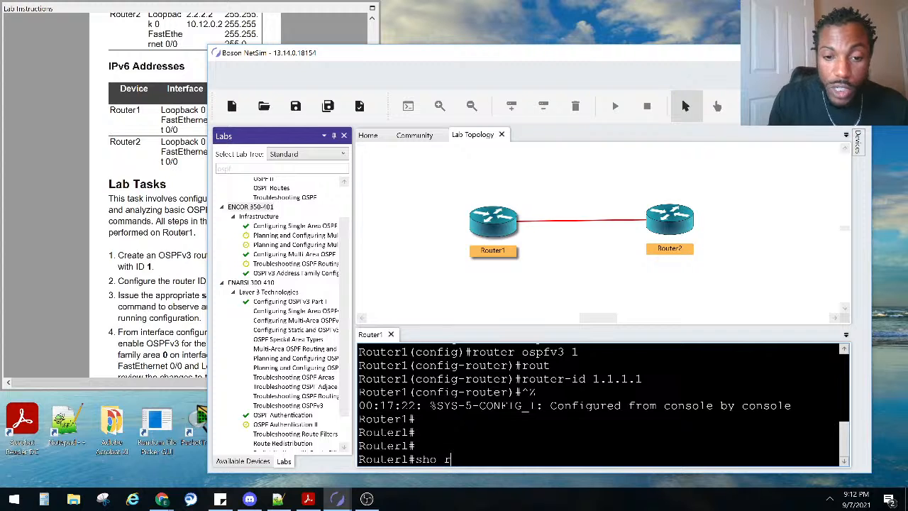
{"action": "type", "text": "un"}
{"action": "key", "text": "Tab"}
{"action": "key", "text": "Return"}
{"action": "key", "text": "space"}
{"action": "key", "text": "space"}
{"action": "key", "text": "space"}
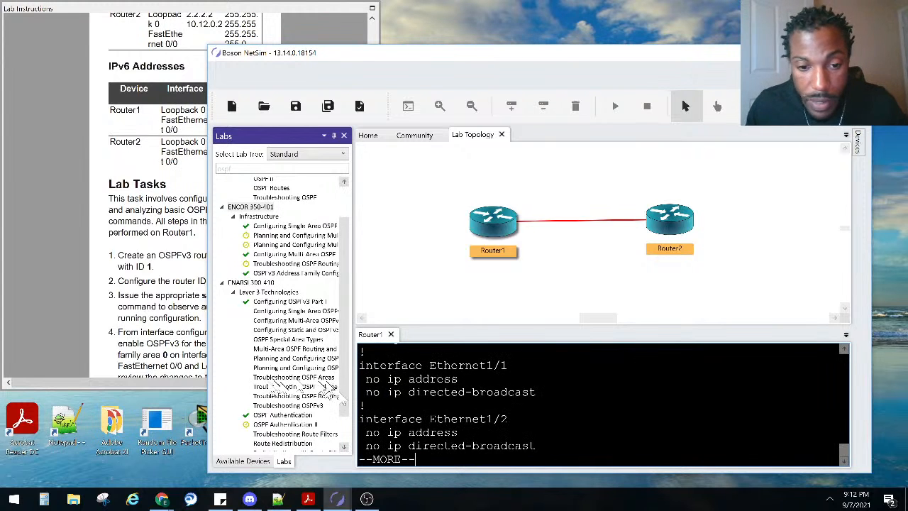
{"action": "scroll", "coordinate": [456, 419], "scroll_direction": "up", "scroll_amount": 8}
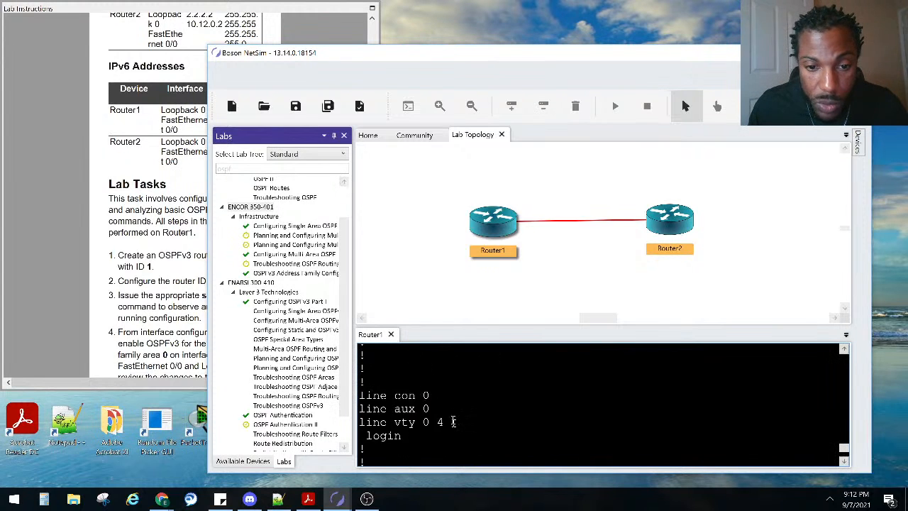
{"action": "left_click_drag", "start_coordinate": [465, 410], "coordinate": [359, 409]}
{"action": "left_click_drag", "start_coordinate": [501, 422], "coordinate": [373, 422]}
{"action": "left_click", "coordinate": [526, 421]}
{"action": "scroll", "coordinate": [518, 415], "scroll_direction": "down", "scroll_amount": 8}
{"action": "key", "text": "Return"}
{"action": "key", "text": "Return"}
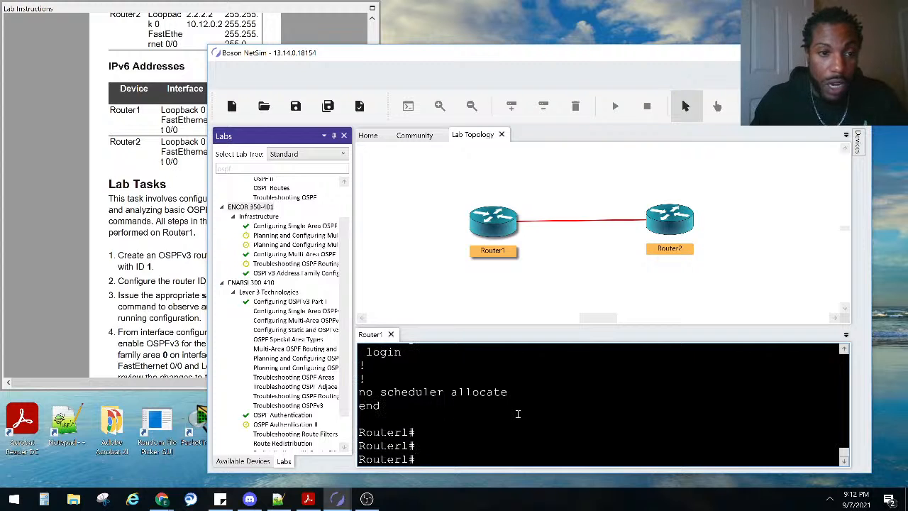
Run show ipv6 ospf on Router1 and check the routing process number and router ID
{"action": "type", "text": "sho ip"}
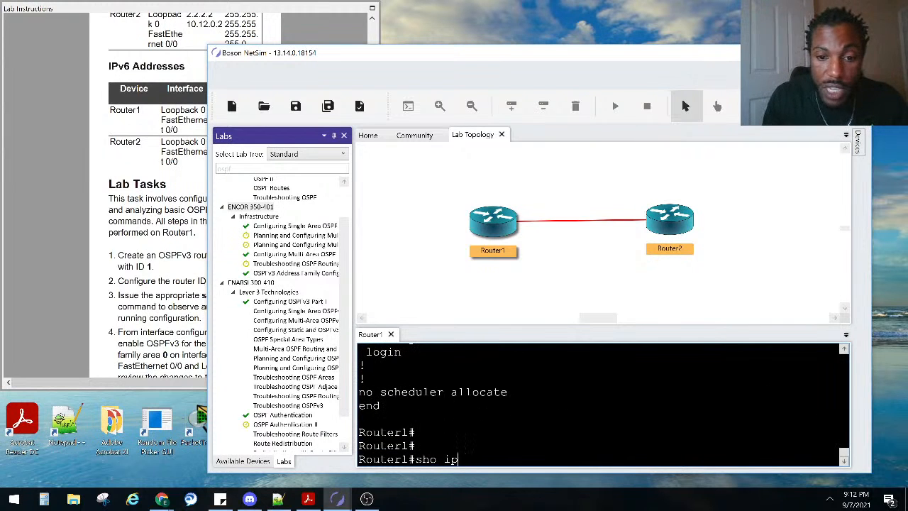
{"action": "type", "text": "v"}
{"action": "key", "text": "Tab"}
{"action": "type", "text": "os"}
{"action": "key", "text": "Tab"}
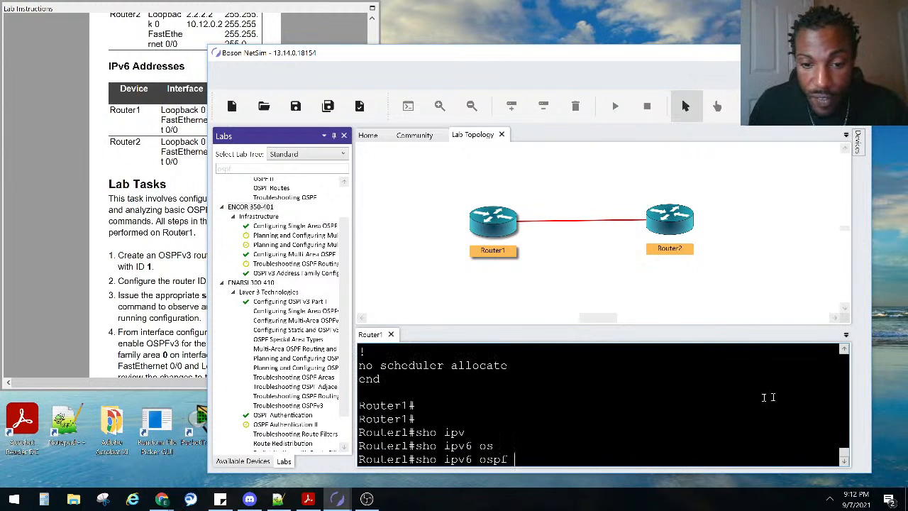
{"action": "key", "text": "Return"}
{"action": "scroll", "coordinate": [631, 395], "scroll_direction": "up", "scroll_amount": 7}
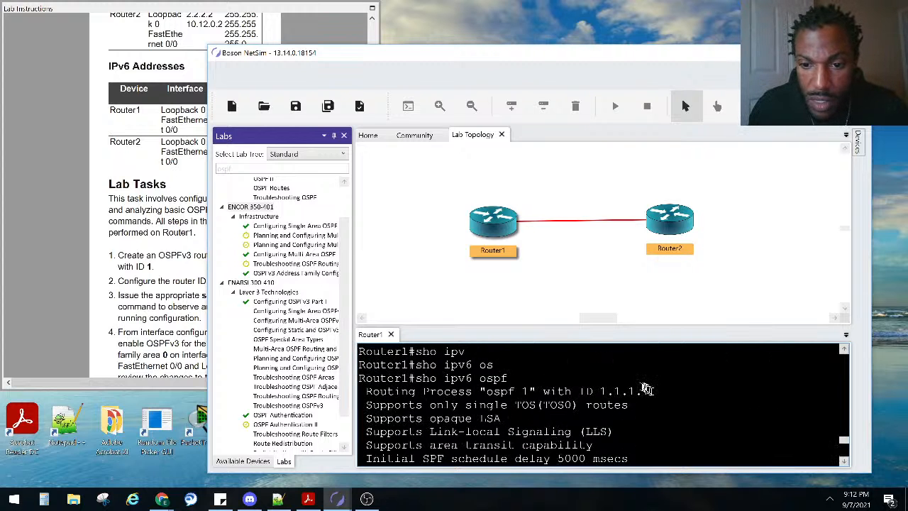
{"action": "left_click_drag", "start_coordinate": [649, 392], "coordinate": [598, 394]}
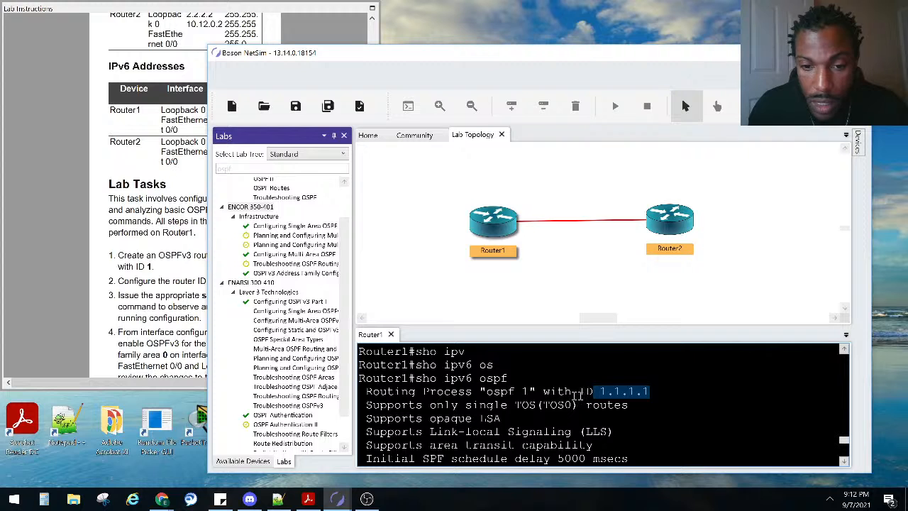
{"action": "left_click_drag", "start_coordinate": [532, 393], "coordinate": [483, 393]}
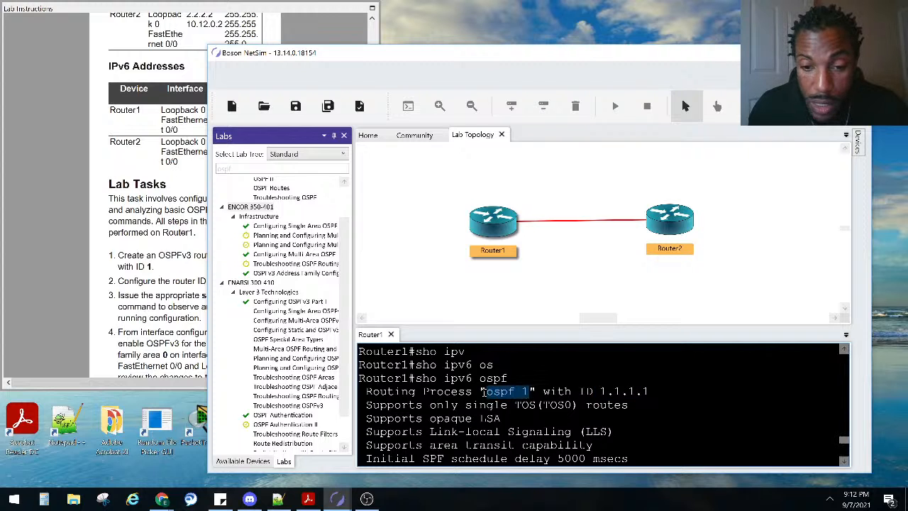
Read through the rest of the show ipv6 ospf output, examining supported capabilities, SPF and LSA timers, and area information
{"action": "scroll", "coordinate": [484, 392], "scroll_direction": "down", "scroll_amount": 2}
{"action": "scroll", "coordinate": [505, 378], "scroll_direction": "down", "scroll_amount": 2}
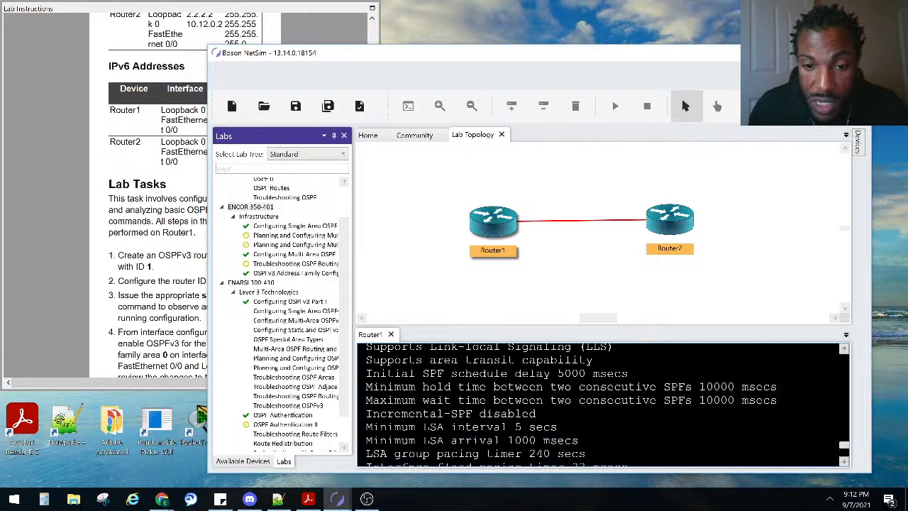
{"action": "scroll", "coordinate": [505, 383], "scroll_direction": "down", "scroll_amount": 1}
{"action": "scroll", "coordinate": [505, 384], "scroll_direction": "up", "scroll_amount": 1}
{"action": "scroll", "coordinate": [497, 418], "scroll_direction": "down", "scroll_amount": 1}
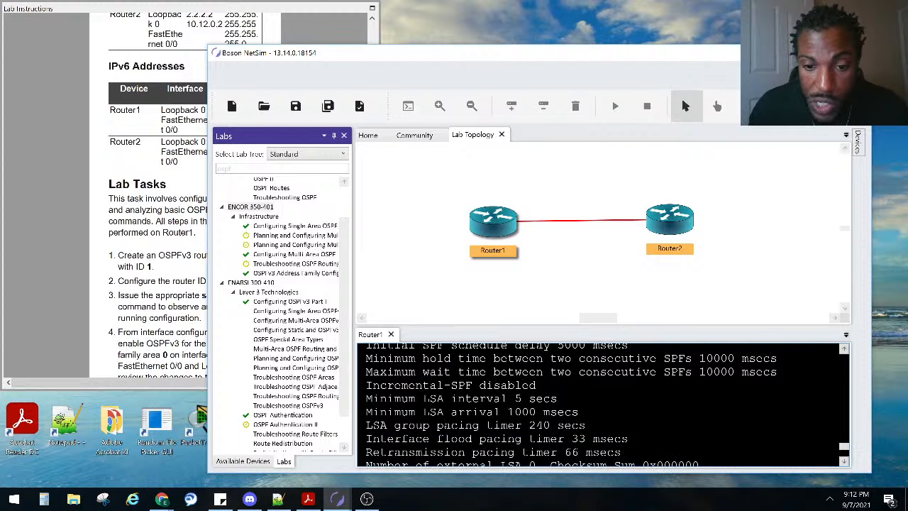
{"action": "scroll", "coordinate": [509, 400], "scroll_direction": "up", "scroll_amount": 2}
{"action": "left_click_drag", "start_coordinate": [513, 401], "coordinate": [397, 390]}
{"action": "scroll", "coordinate": [468, 400], "scroll_direction": "down", "scroll_amount": 1}
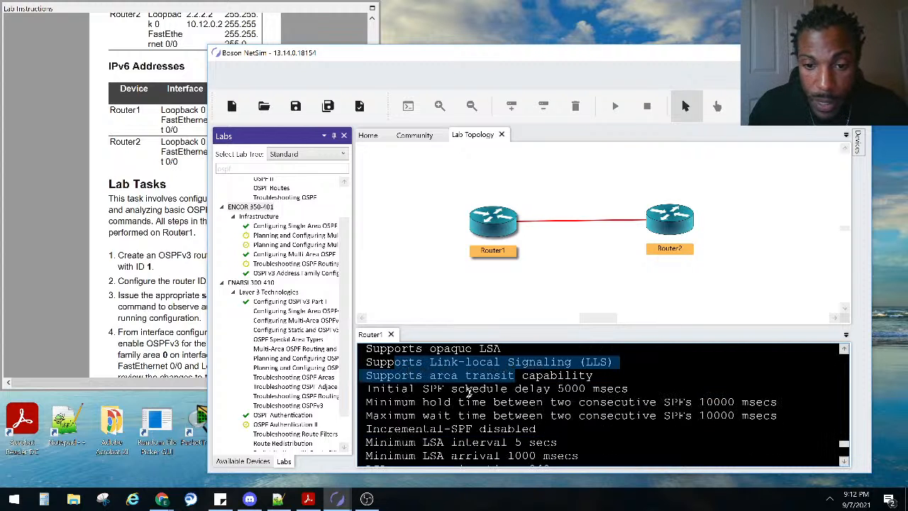
{"action": "scroll", "coordinate": [470, 391], "scroll_direction": "down", "scroll_amount": 1}
{"action": "scroll", "coordinate": [484, 414], "scroll_direction": "down", "scroll_amount": 1}
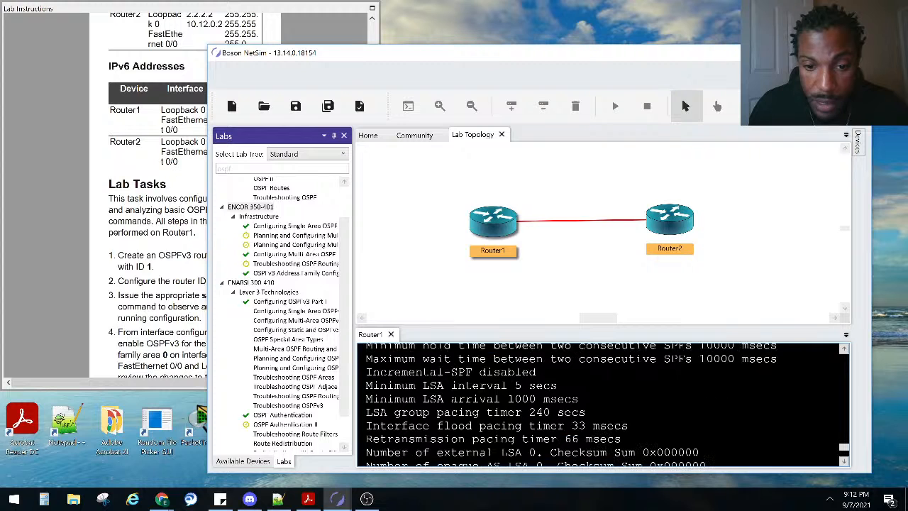
{"action": "scroll", "coordinate": [603, 404], "scroll_direction": "down", "scroll_amount": 4}
{"action": "scroll", "coordinate": [603, 404], "scroll_direction": "up", "scroll_amount": 2}
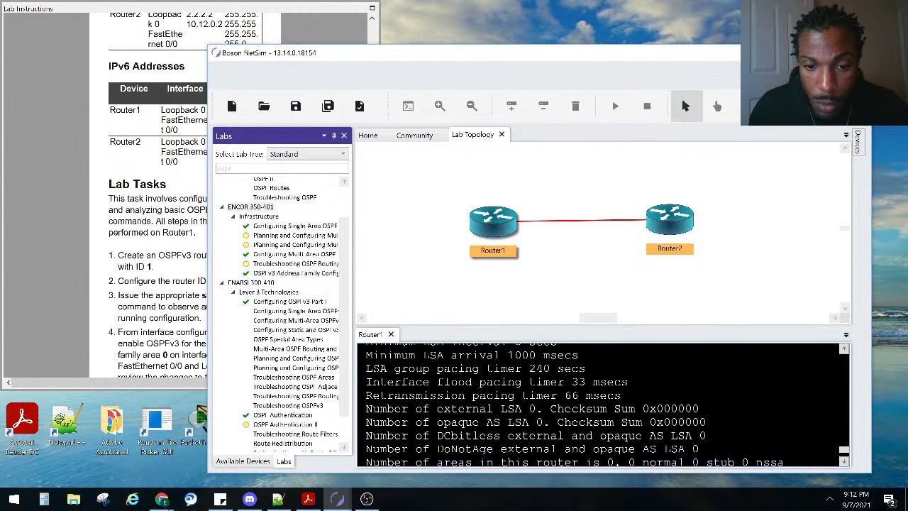
{"action": "scroll", "coordinate": [603, 405], "scroll_direction": "up", "scroll_amount": 1}
{"action": "scroll", "coordinate": [603, 405], "scroll_direction": "up", "scroll_amount": 2}
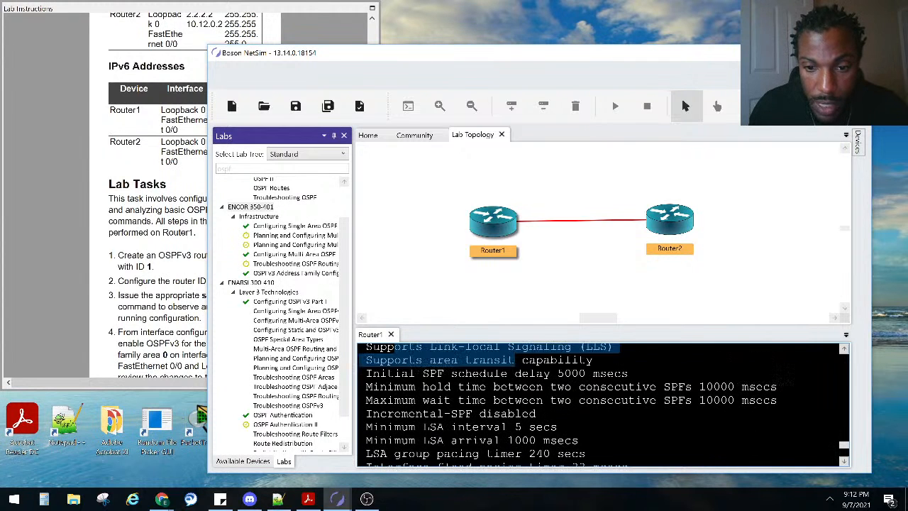
{"action": "scroll", "coordinate": [603, 405], "scroll_direction": "up", "scroll_amount": 4}
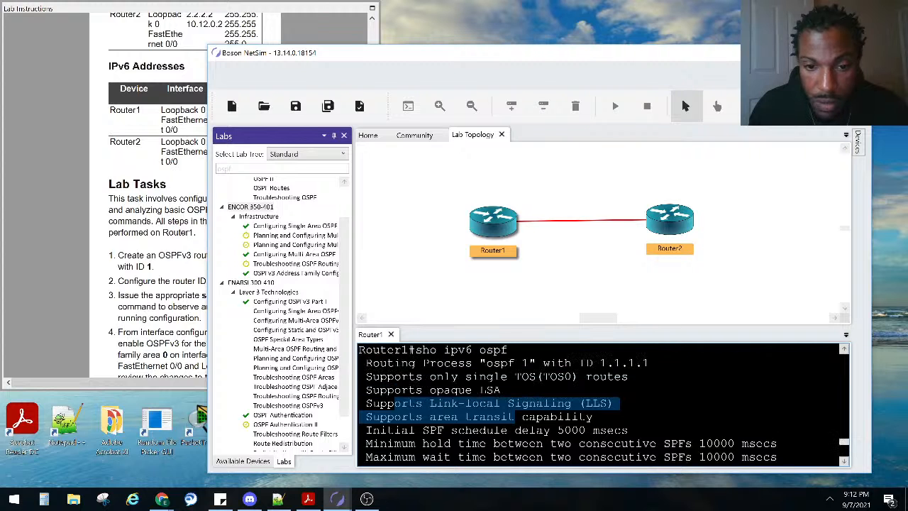
{"action": "scroll", "coordinate": [486, 415], "scroll_direction": "down", "scroll_amount": 4}
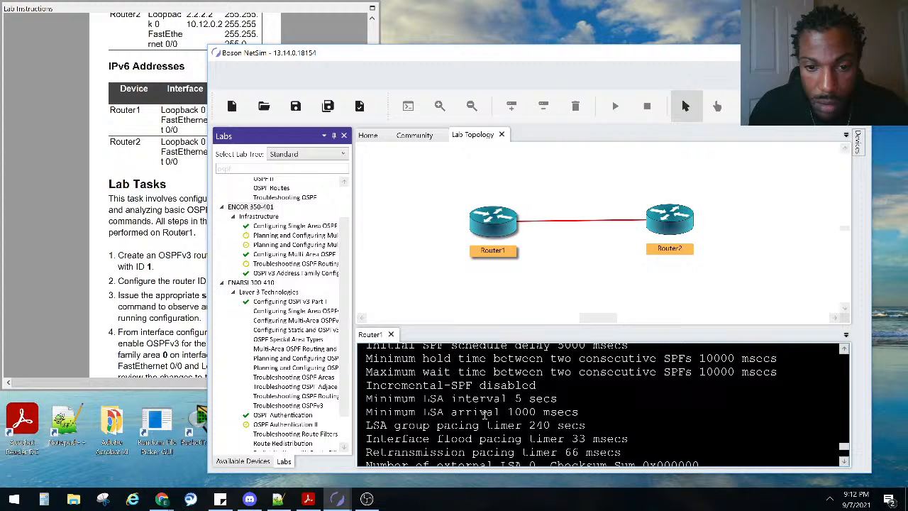
{"action": "scroll", "coordinate": [486, 415], "scroll_direction": "down", "scroll_amount": 4}
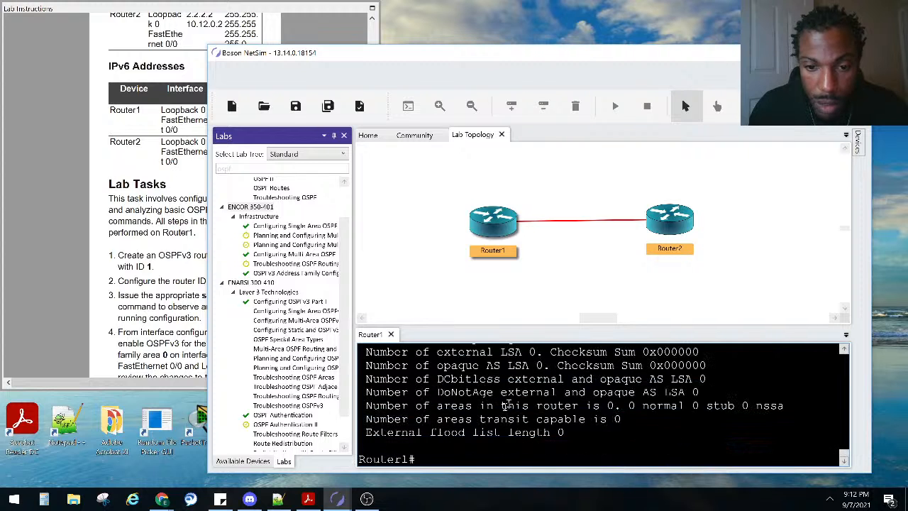
Read lab task 4 in the instructions and enter global configuration mode on Router1 with configure terminal
{"action": "left_click", "coordinate": [186, 242]}
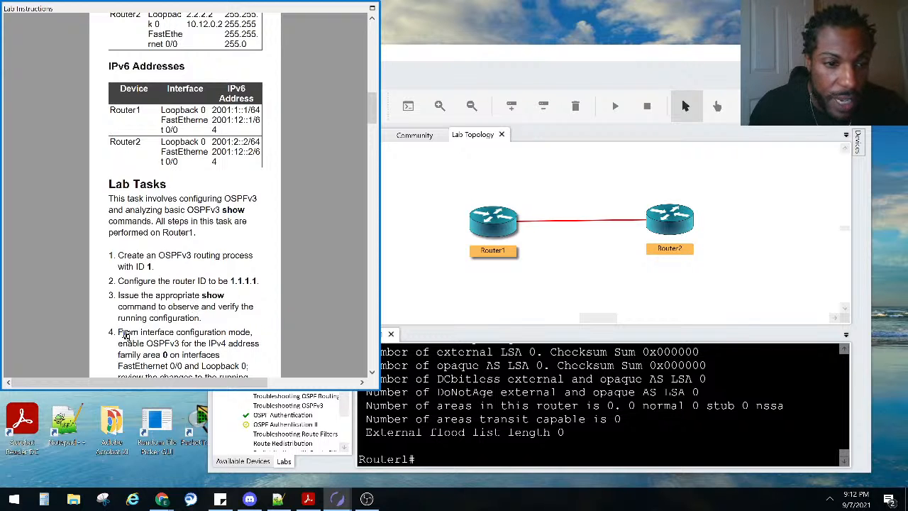
{"action": "scroll", "coordinate": [124, 334], "scroll_direction": "down", "scroll_amount": 2}
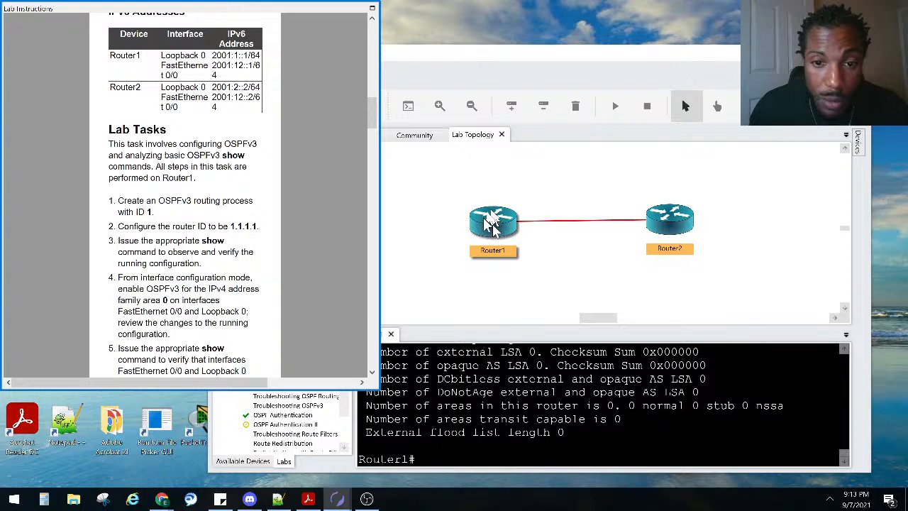
{"action": "left_click", "coordinate": [470, 379]}
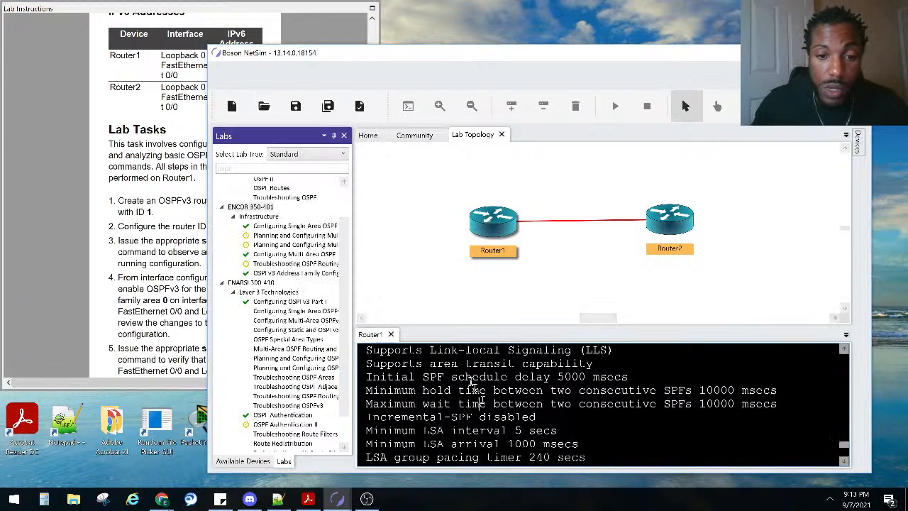
{"action": "key", "text": "Return"}
{"action": "key", "text": "Return"}
{"action": "key", "text": "Return"}
{"action": "type", "text": "conf"}
{"action": "key", "text": "Tab"}
{"action": "type", "text": "t"}
{"action": "key", "text": "Tab"}
{"action": "key", "text": "Return"}
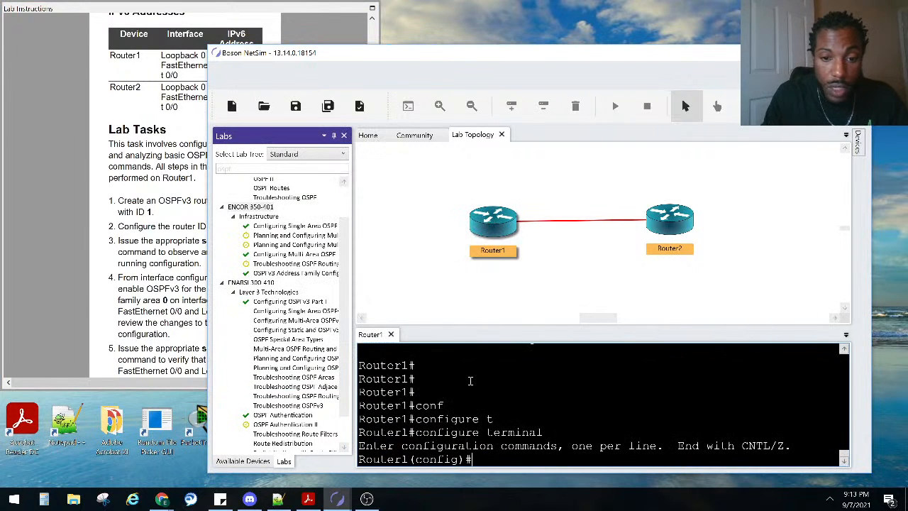
Enter interface configuration mode for FastEthernet 0/0 with interface fa0/0 and recheck lab task 4
{"action": "type", "text": "in"}
{"action": "key", "text": "Tab"}
{"action": "type", "text": "fa0/0"}
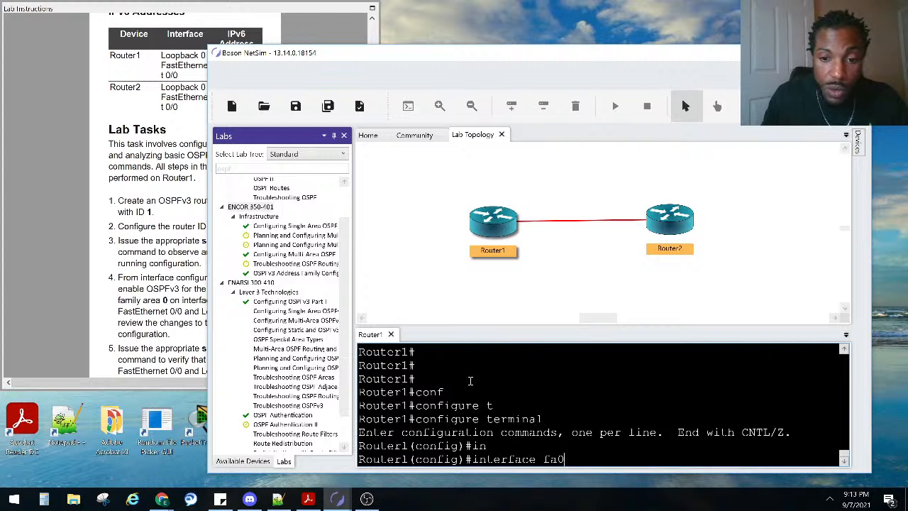
{"action": "key", "text": "Return"}
{"action": "left_click", "coordinate": [166, 280]}
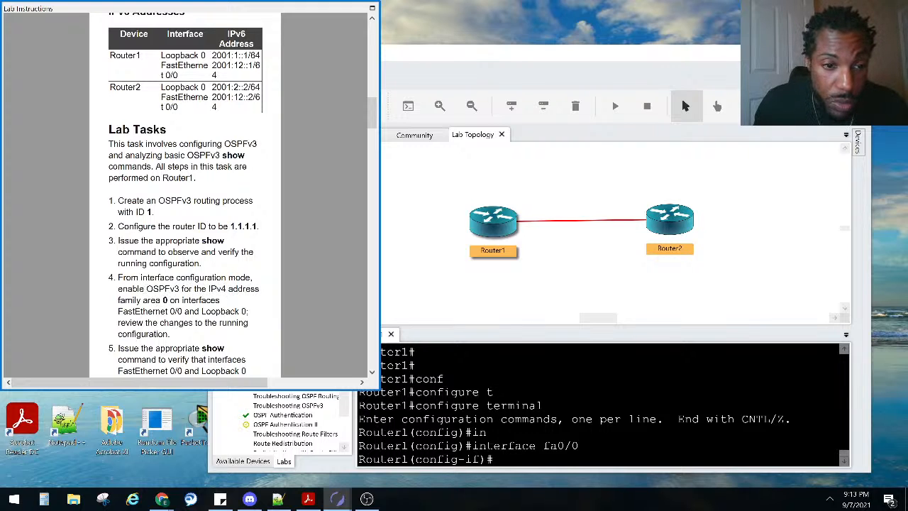
{"action": "left_click", "coordinate": [579, 460]}
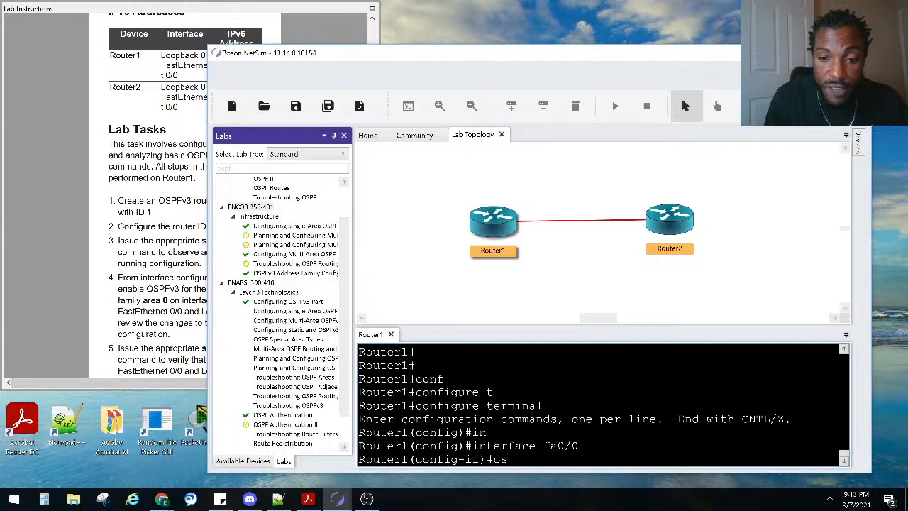
{"action": "type", "text": "osfv"}
{"action": "key", "text": "Tab"}
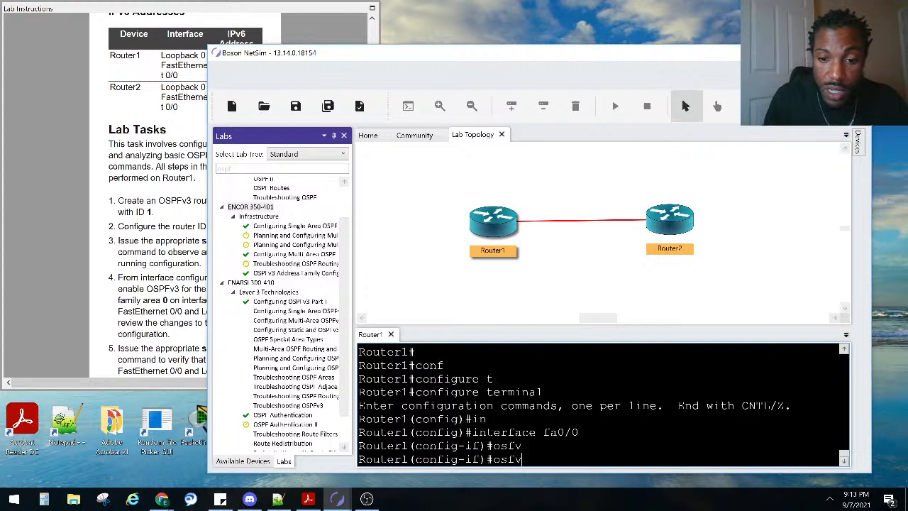
{"action": "type", "text": "3"}
{"action": "key", "text": "Tab"}
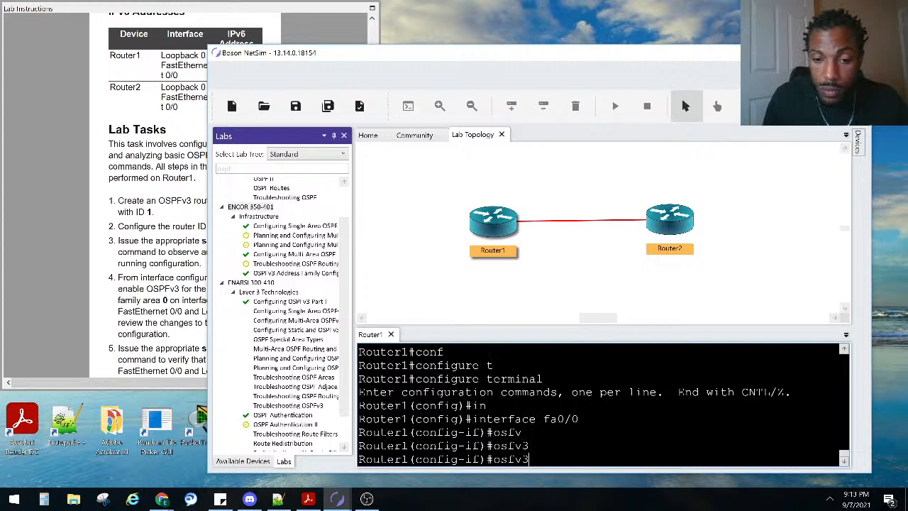
{"action": "type", "text": "?"}
{"action": "key", "text": "BackSpace"}
{"action": "key", "text": "BackSpace"}
{"action": "key", "text": "BackSpace"}
{"action": "key", "text": "BackSpace"}
{"action": "key", "text": "BackSpace"}
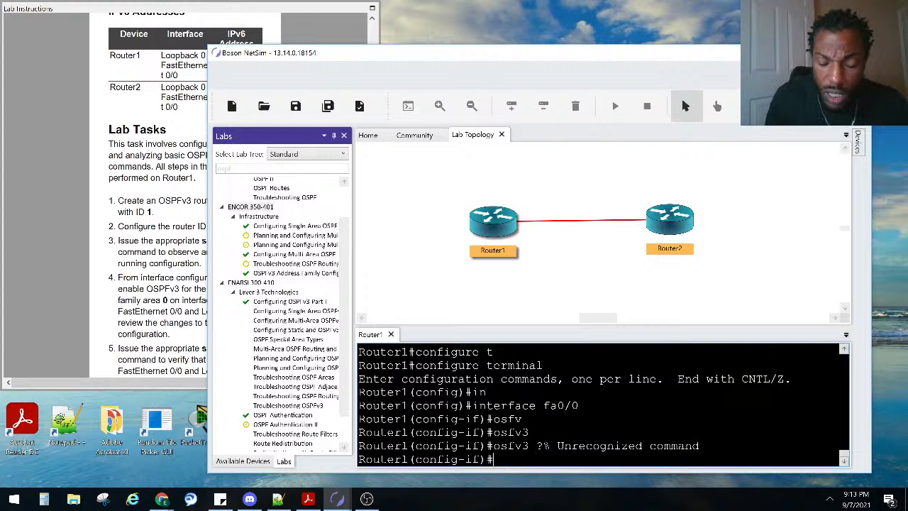
List the available IPv6 interface commands for FastEthernet 0/0 with ipv6 ?
{"action": "type", "text": "ip"}
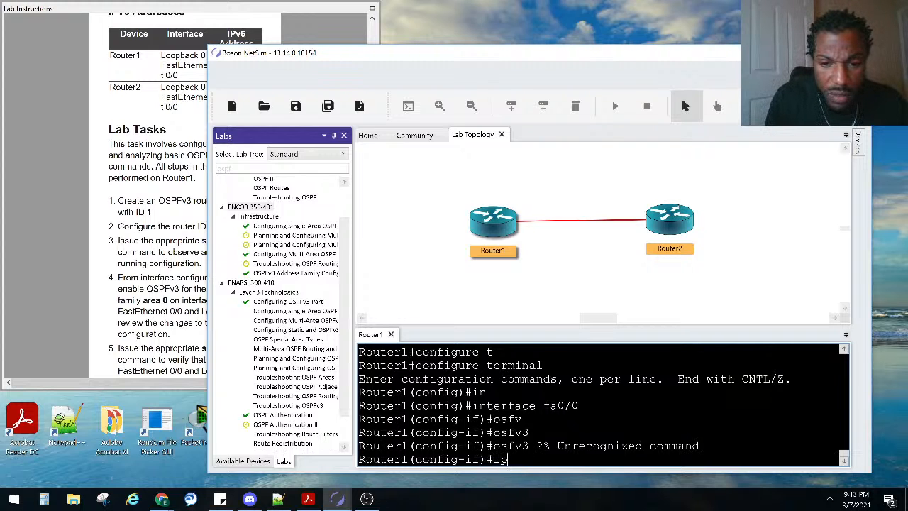
{"action": "type", "text": "v"}
{"action": "key", "text": "Tab"}
{"action": "type", "text": "?"}
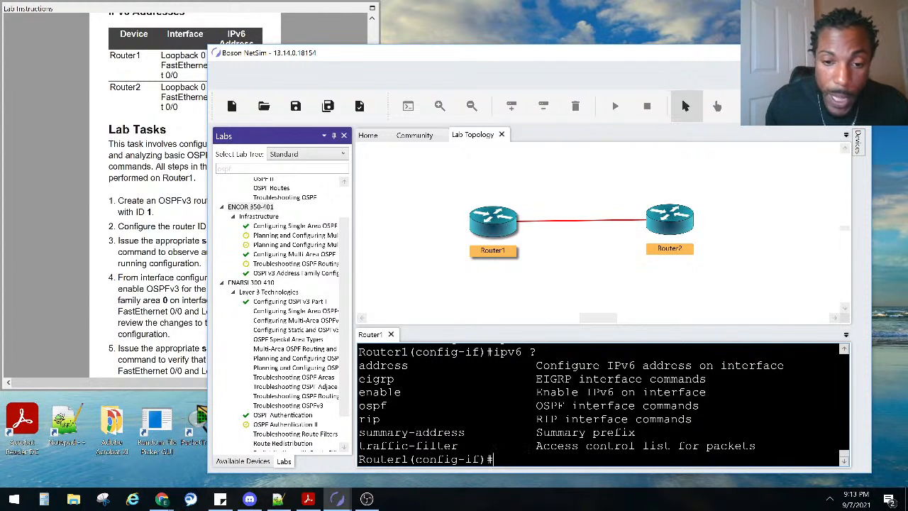
Switch to the ENCOR certification guide PDF and read the note on the legacy ipv6 router ospf and ipv6 ospf commands
{"action": "left_click", "coordinate": [308, 499]}
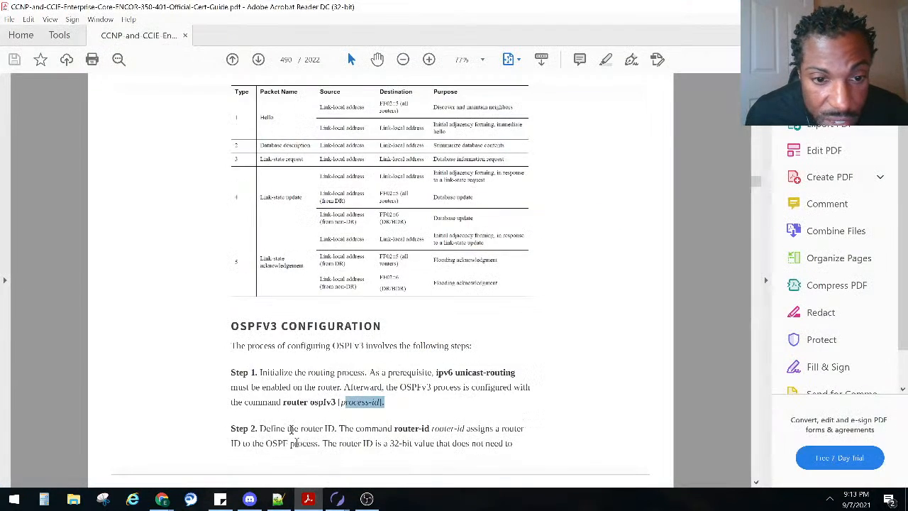
{"action": "scroll", "coordinate": [295, 425], "scroll_direction": "down", "scroll_amount": 5}
{"action": "scroll", "coordinate": [295, 350], "scroll_direction": "down", "scroll_amount": 20}
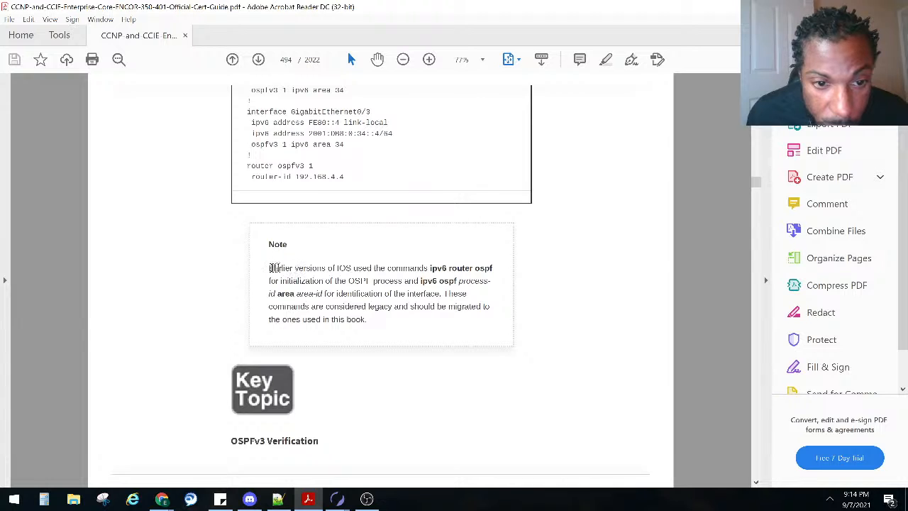
{"action": "left_click_drag", "start_coordinate": [269, 268], "coordinate": [492, 268]}
{"action": "left_click", "coordinate": [438, 270]}
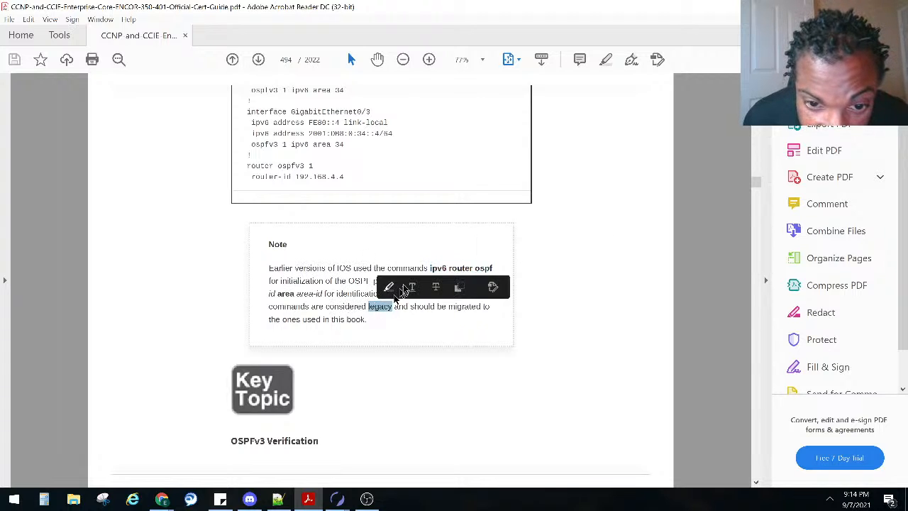
{"action": "double_click", "coordinate": [434, 269]}
{"action": "left_click_drag", "start_coordinate": [447, 271], "coordinate": [488, 270]}
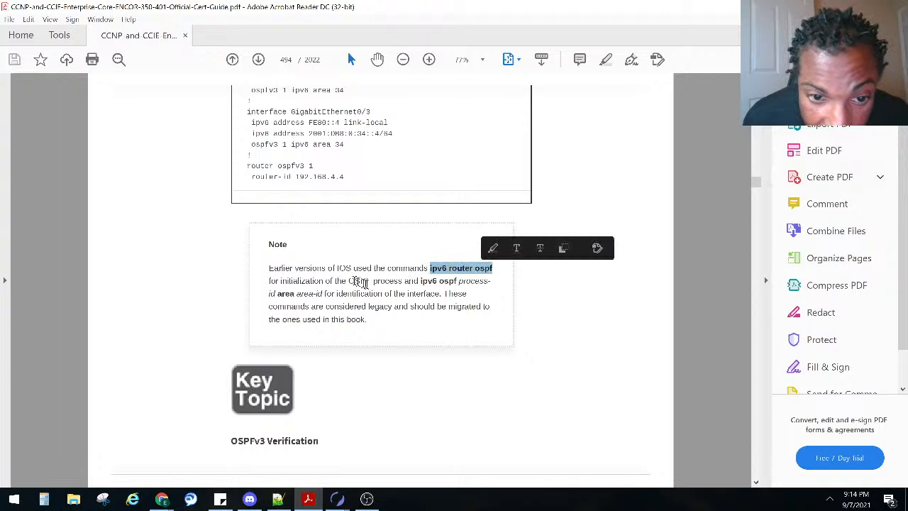
{"action": "left_click", "coordinate": [363, 282]}
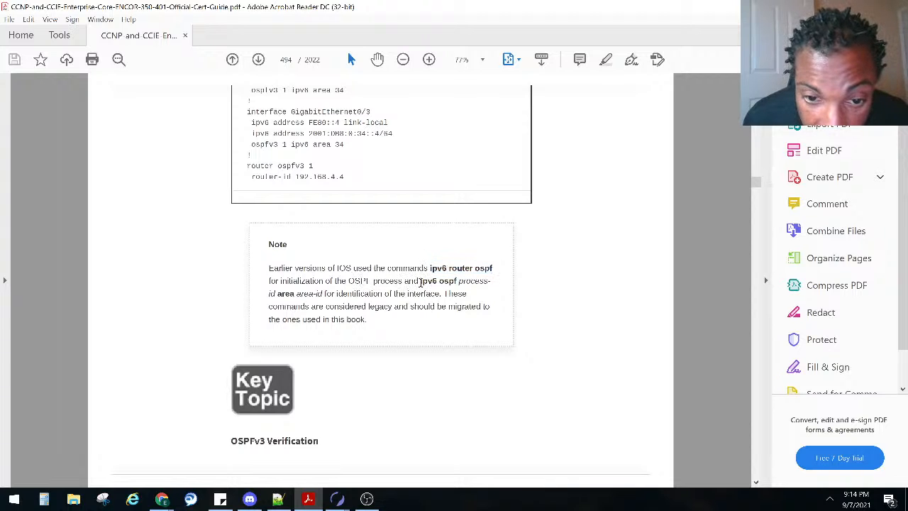
{"action": "left_click_drag", "start_coordinate": [419, 281], "coordinate": [370, 324]}
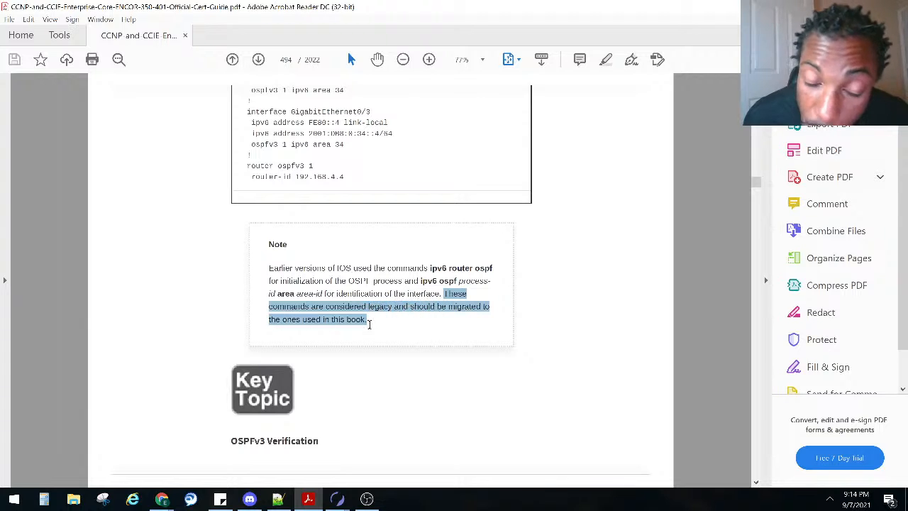
{"action": "left_click_drag", "start_coordinate": [406, 281], "coordinate": [445, 305]}
Return to the OSPFv3 configuration steps in the guide and highlight the Step 4 interface command ospfv3 process-id ipv6 area area-id
{"action": "scroll", "coordinate": [336, 220], "scroll_direction": "up", "scroll_amount": 15}
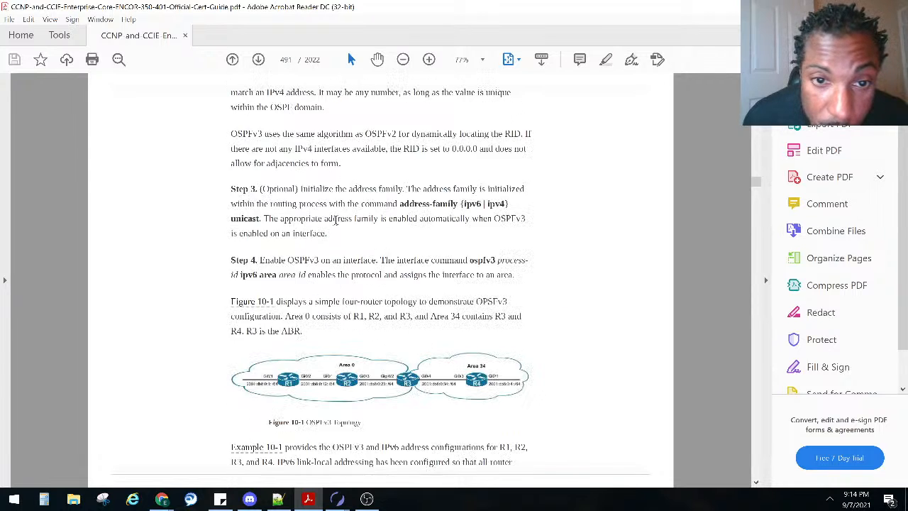
{"action": "scroll", "coordinate": [335, 220], "scroll_direction": "up", "scroll_amount": 1}
{"action": "scroll", "coordinate": [339, 226], "scroll_direction": "down", "scroll_amount": 1}
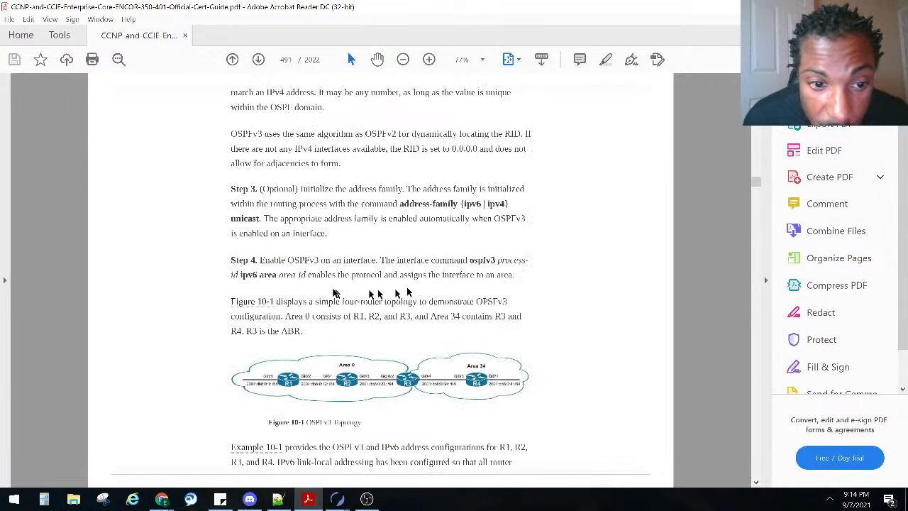
{"action": "scroll", "coordinate": [323, 312], "scroll_direction": "down", "scroll_amount": 1}
{"action": "scroll", "coordinate": [326, 319], "scroll_direction": "up", "scroll_amount": 2}
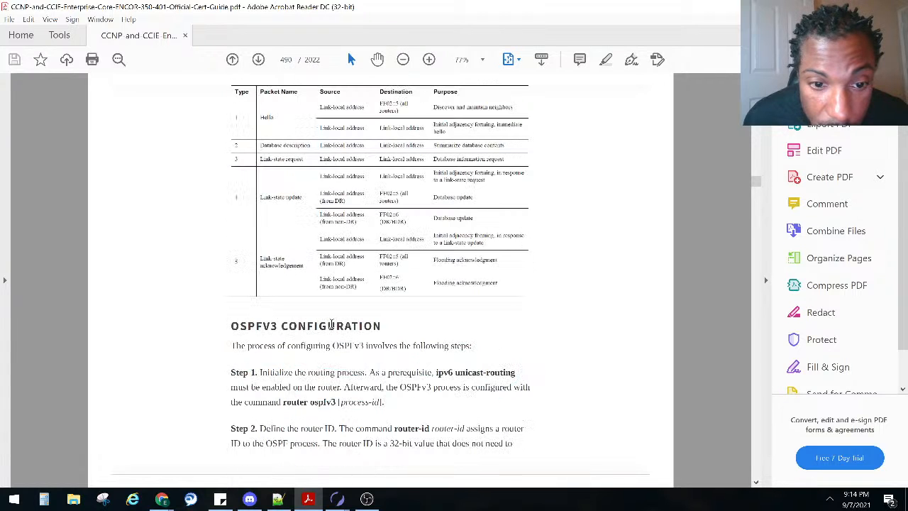
{"action": "scroll", "coordinate": [331, 325], "scroll_direction": "down", "scroll_amount": 5}
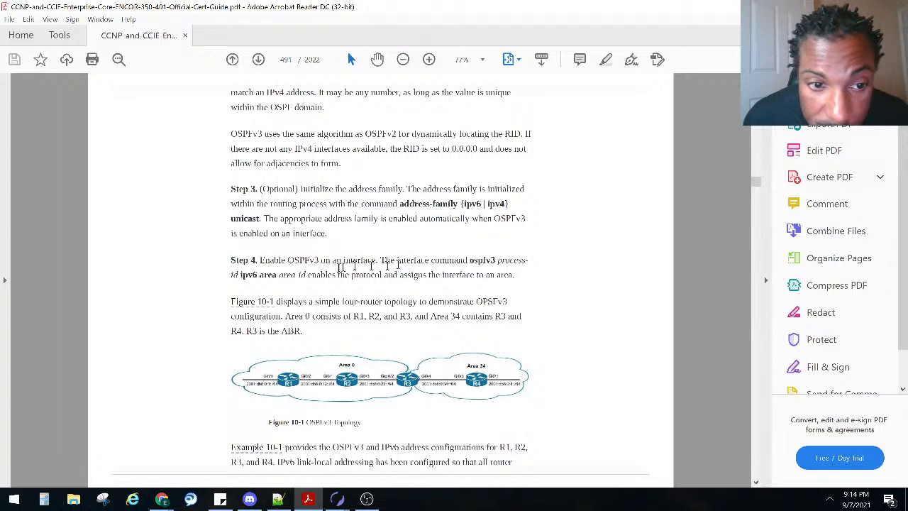
{"action": "left_click_drag", "start_coordinate": [469, 261], "coordinate": [307, 283]}
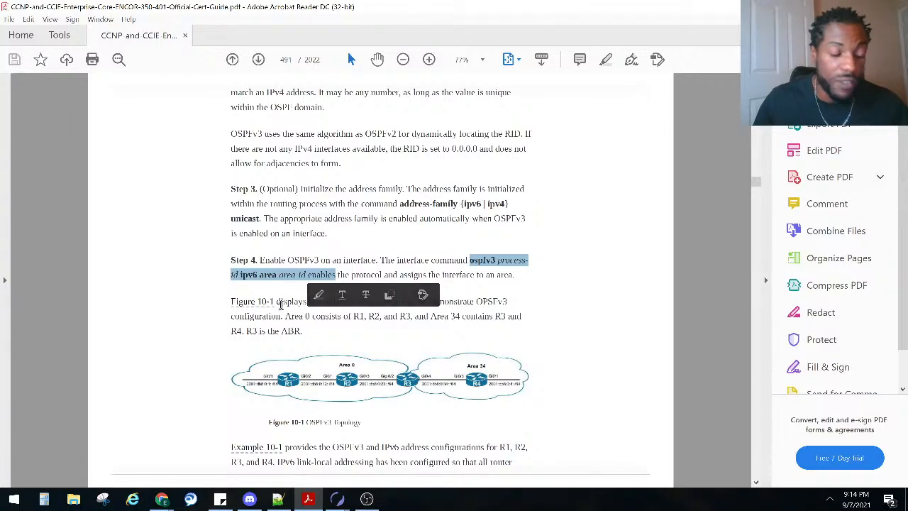
Switch back to Boson NetSim and start the ospfv3 1 command on FastEthernet 0/0, listing the process ID and address family options
{"action": "key", "text": "super"}
{"action": "key", "text": "super"}
{"action": "key", "text": "alt+Tab"}
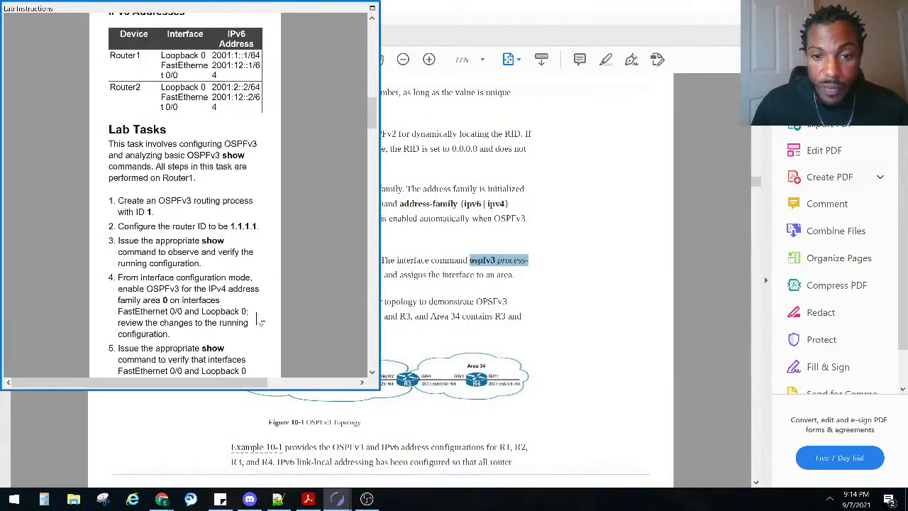
{"action": "key", "text": "alt+Tab"}
{"action": "key", "text": "alt+Tab"}
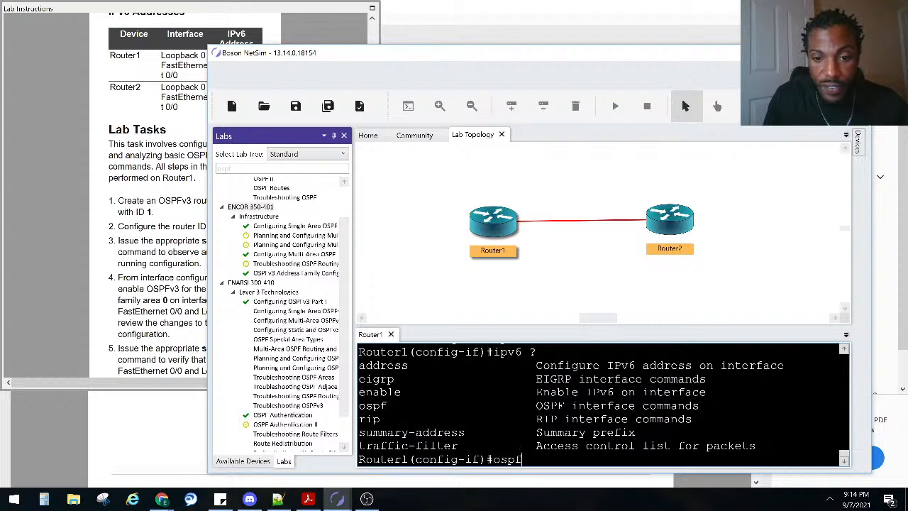
{"action": "type", "text": "v"}
{"action": "key", "text": "Tab"}
{"action": "type", "text": "?"}
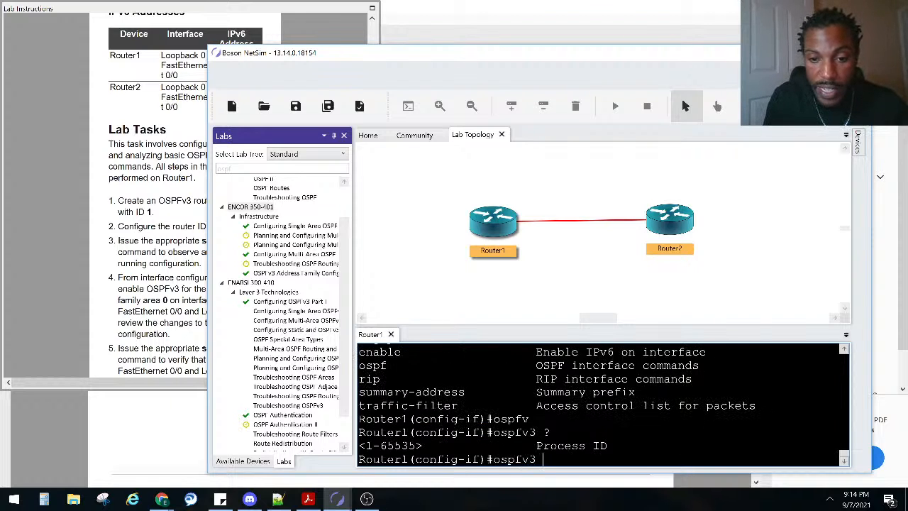
{"action": "type", "text": "1"}
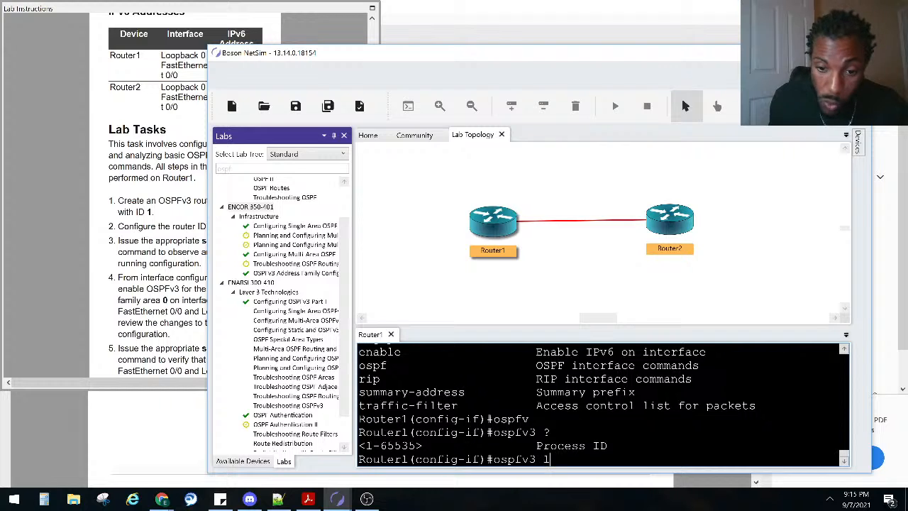
{"action": "type", "text": " ?"}
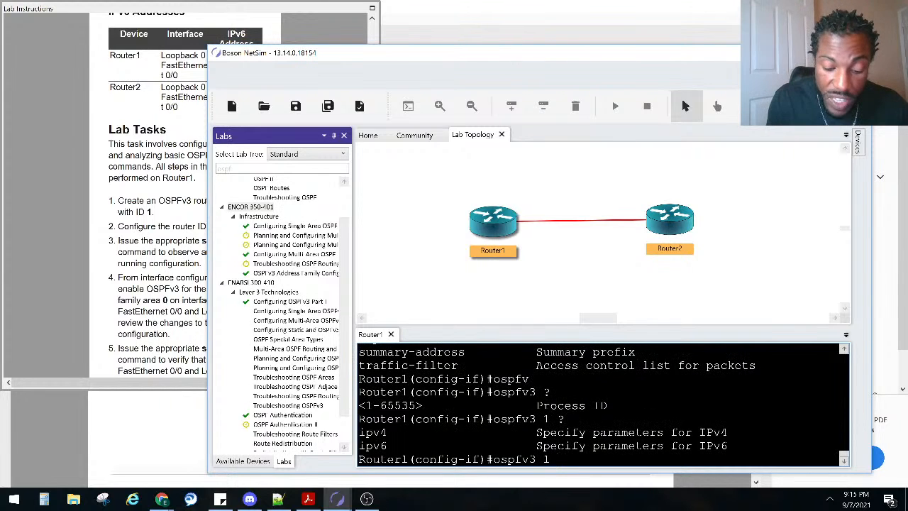
Recheck lab task 4 and enable OSPFv3 for IPv4 on FastEthernet 0/0 with ospfv3 1 ipv4 area 0
{"action": "left_click", "coordinate": [204, 291]}
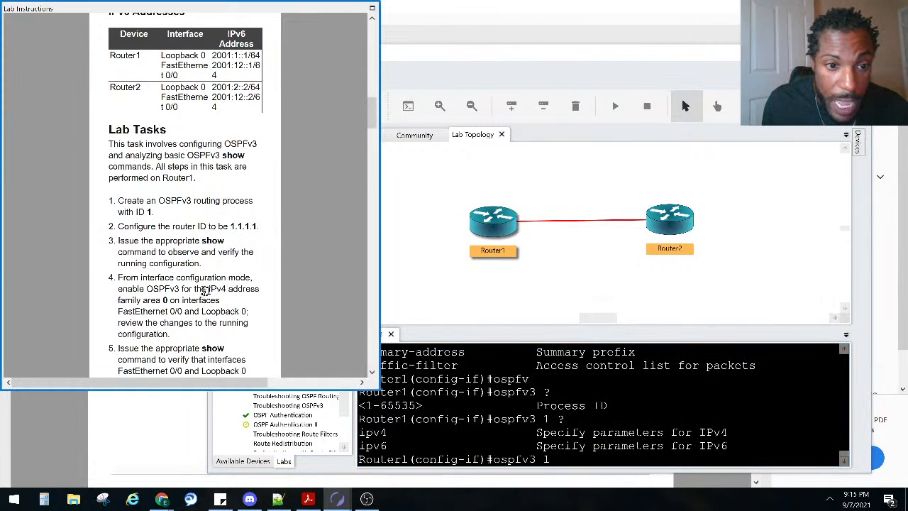
{"action": "left_click", "coordinate": [655, 393]}
{"action": "left_click_drag", "start_coordinate": [390, 434], "coordinate": [357, 434]}
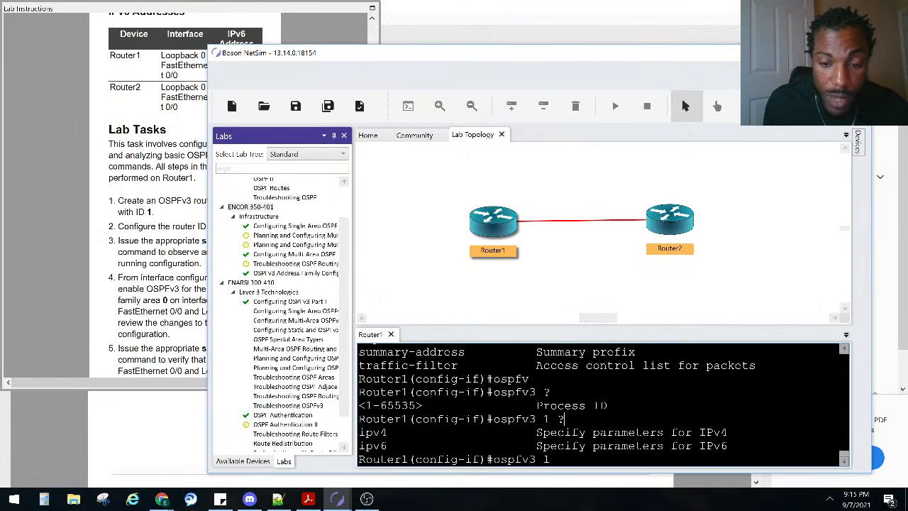
{"action": "type", "text": "ipv"}
{"action": "key", "text": "Tab"}
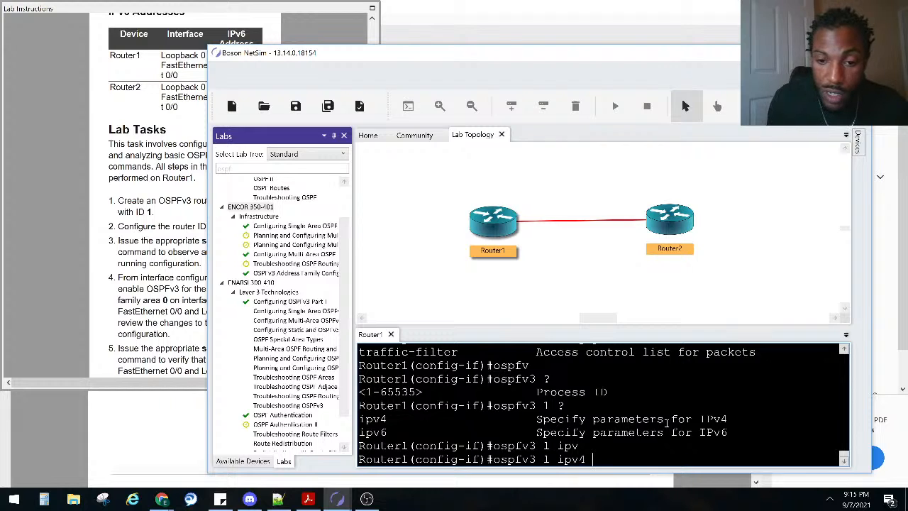
{"action": "type", "text": "?are"}
{"action": "key", "text": "Tab"}
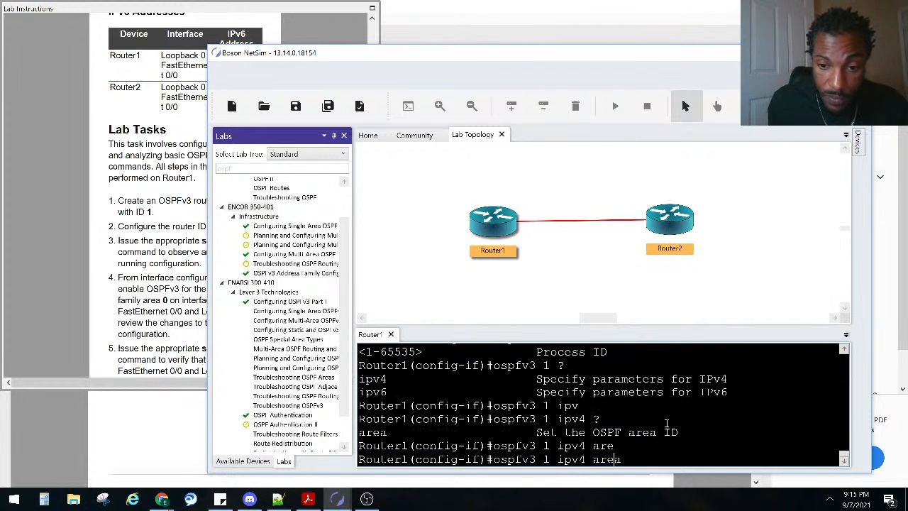
{"action": "left_click", "coordinate": [156, 241]}
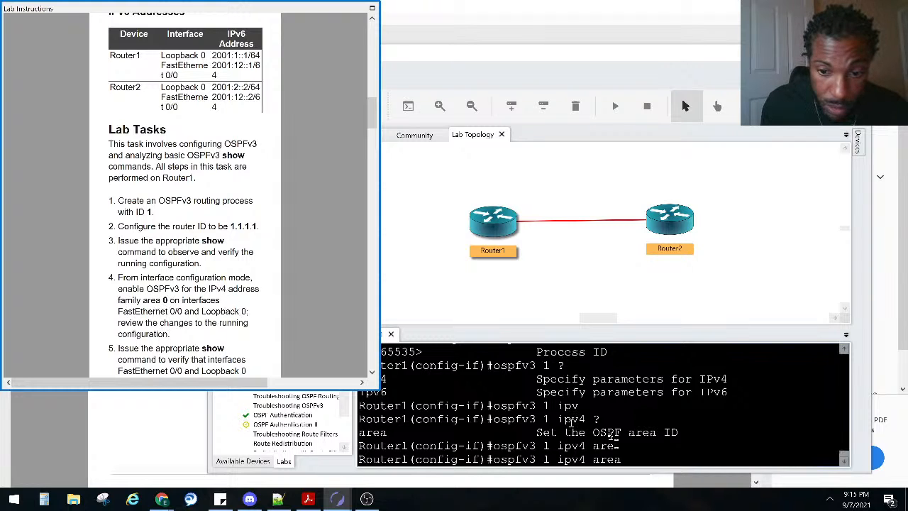
{"action": "key", "text": "alt+Tab"}
{"action": "type", "text": "0"}
{"action": "key", "text": "Return"}
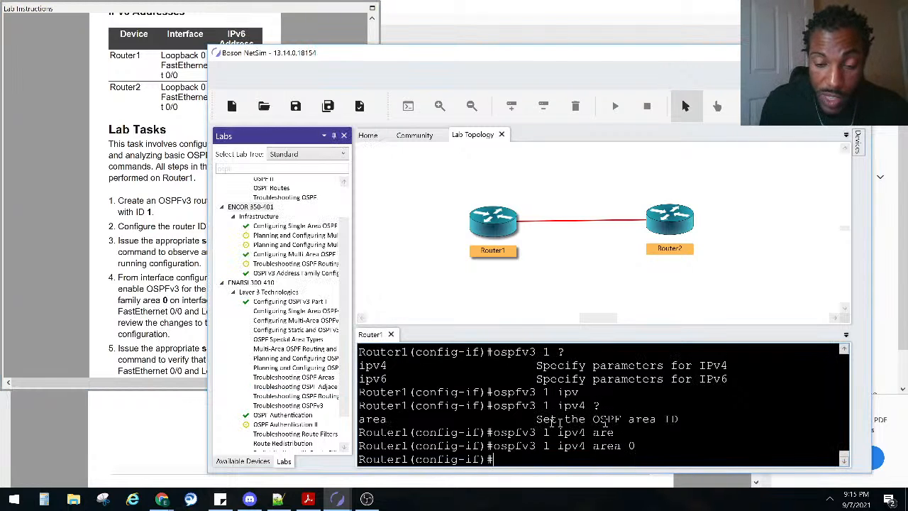
Review the ospfv3 commands entered so far and enter interface configuration mode for Loopback 0 with inter loop 0
{"action": "scroll", "coordinate": [558, 421], "scroll_direction": "up", "scroll_amount": 1}
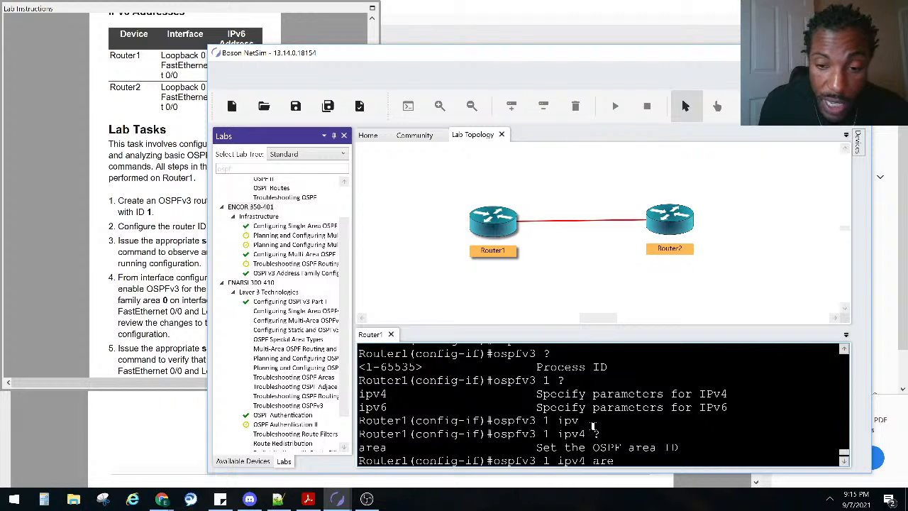
{"action": "scroll", "coordinate": [594, 424], "scroll_direction": "down", "scroll_amount": 1}
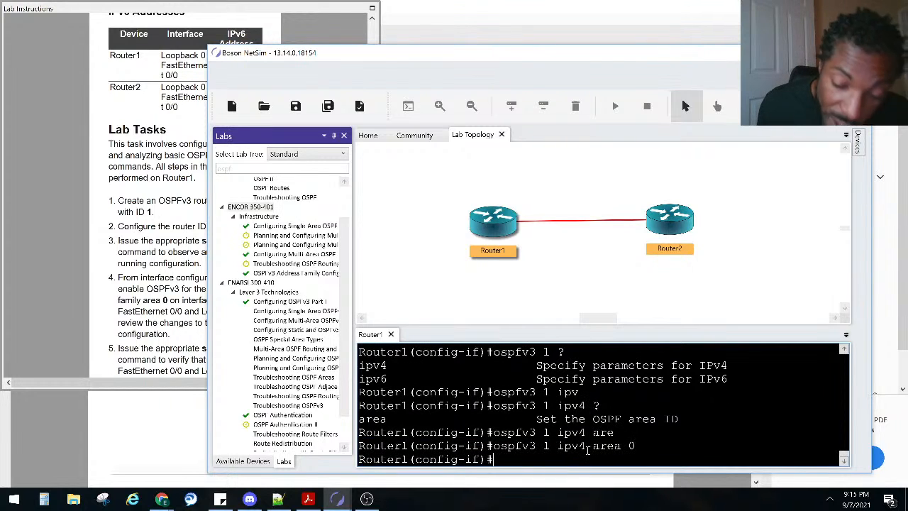
{"action": "scroll", "coordinate": [589, 436], "scroll_direction": "up", "scroll_amount": 6}
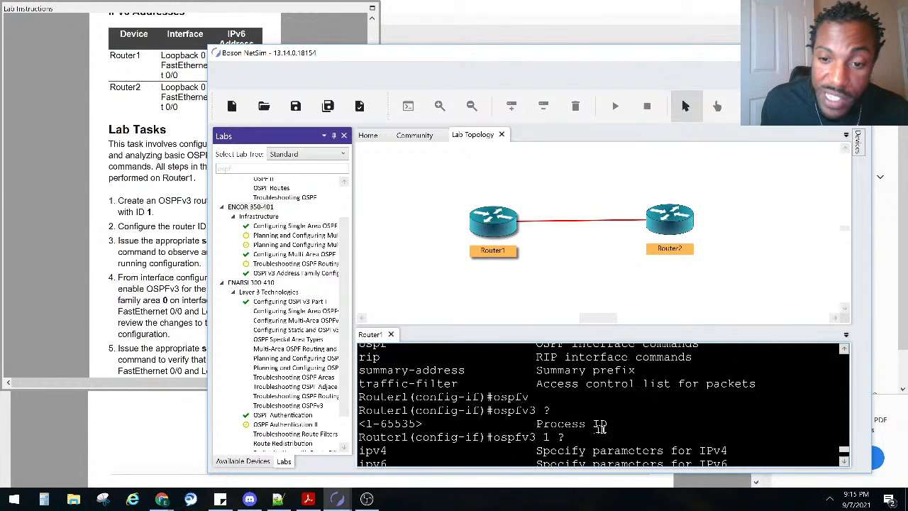
{"action": "scroll", "coordinate": [605, 424], "scroll_direction": "down", "scroll_amount": 6}
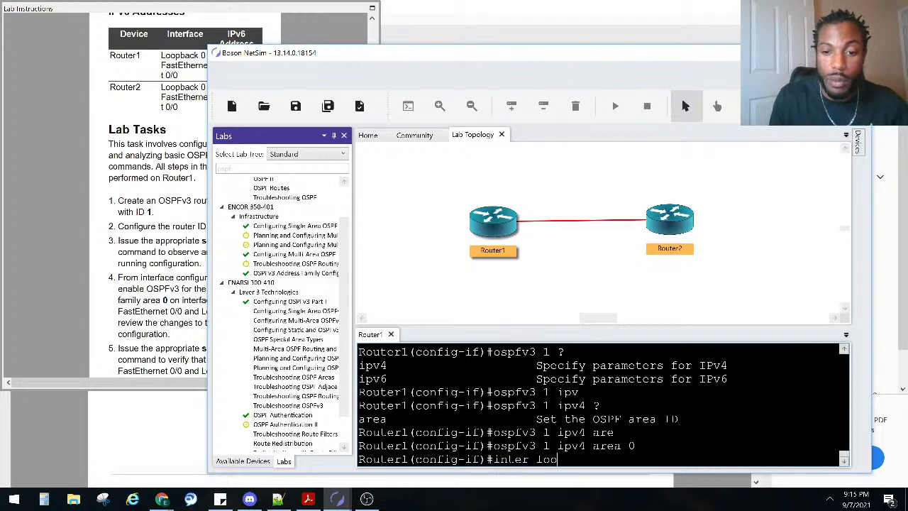
{"action": "type", "text": "0"}
{"action": "key", "text": "Return"}
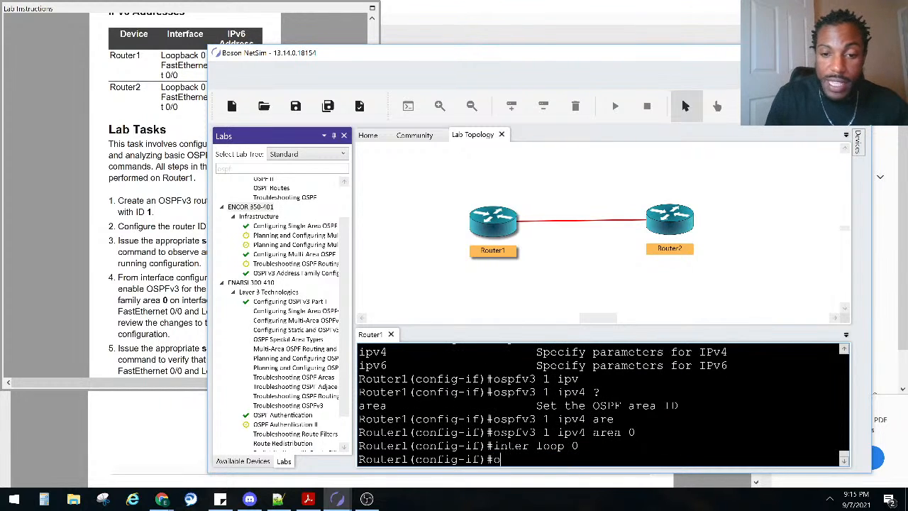
Enable OSPFv3 for IPv4 on Loopback 0 with ospfv3 1 ipv4 area 0
{"action": "type", "text": "ospfv"}
{"action": "key", "text": "Tab"}
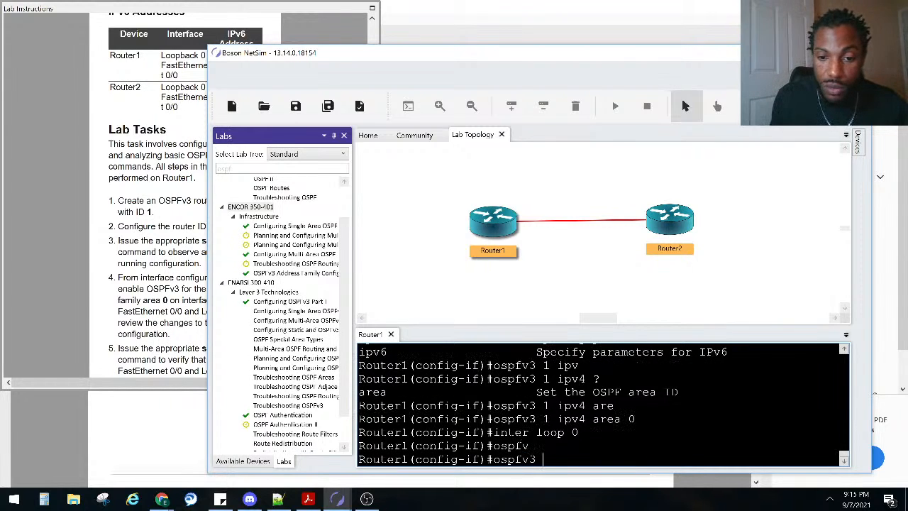
{"action": "type", "text": "1 ipv"}
{"action": "key", "text": "Tab"}
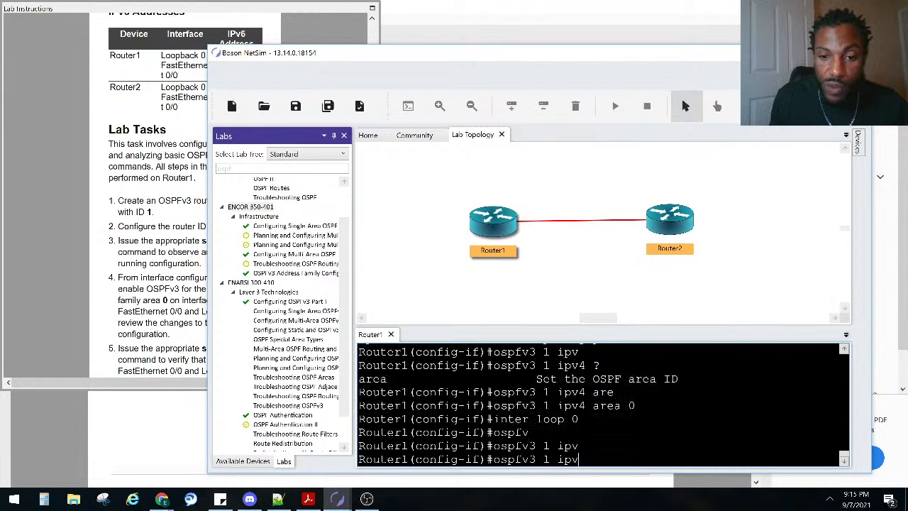
{"action": "type", "text": "4"}
{"action": "key", "text": "Tab"}
{"action": "type", "text": "ar"}
{"action": "key", "text": "Tab"}
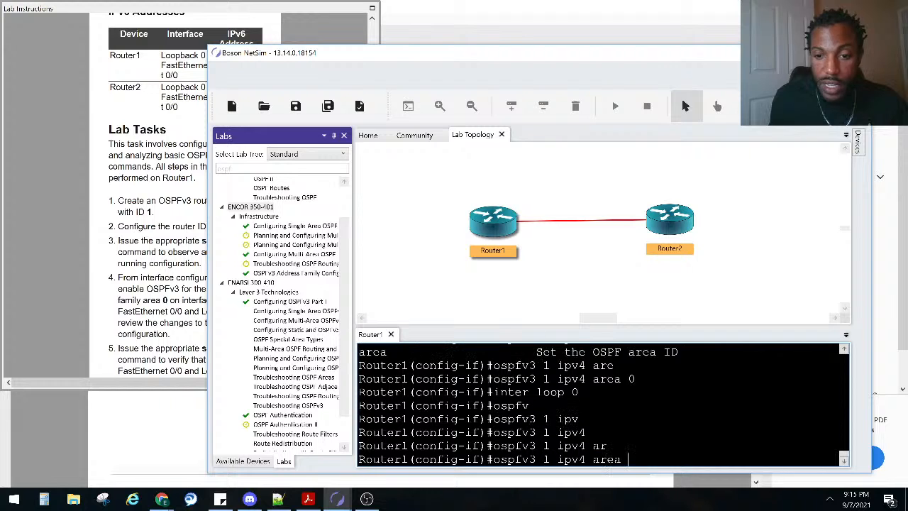
{"action": "type", "text": "0"}
{"action": "key", "text": "Return"}
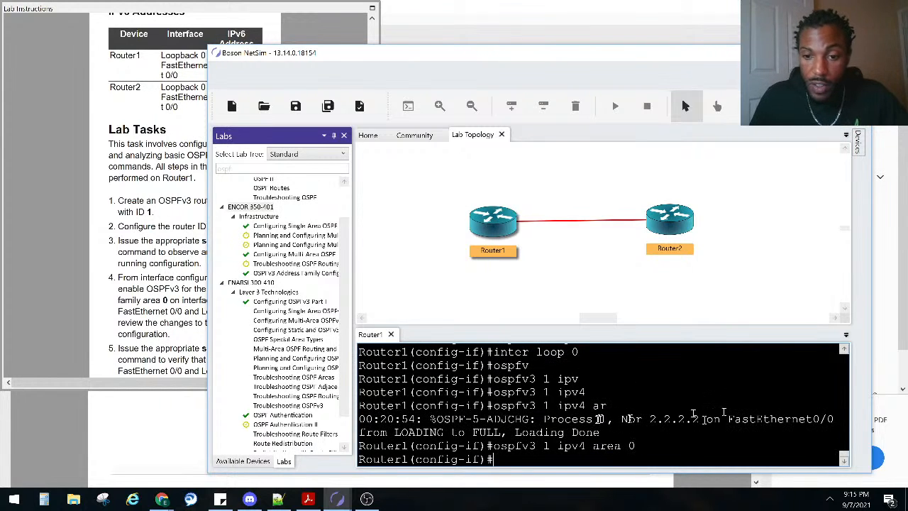
Examine the OSPF adjacency message and its neighbor ID in the console, and compare it with the lab's IPv4 address table
{"action": "left_click_drag", "start_coordinate": [602, 433], "coordinate": [351, 423]}
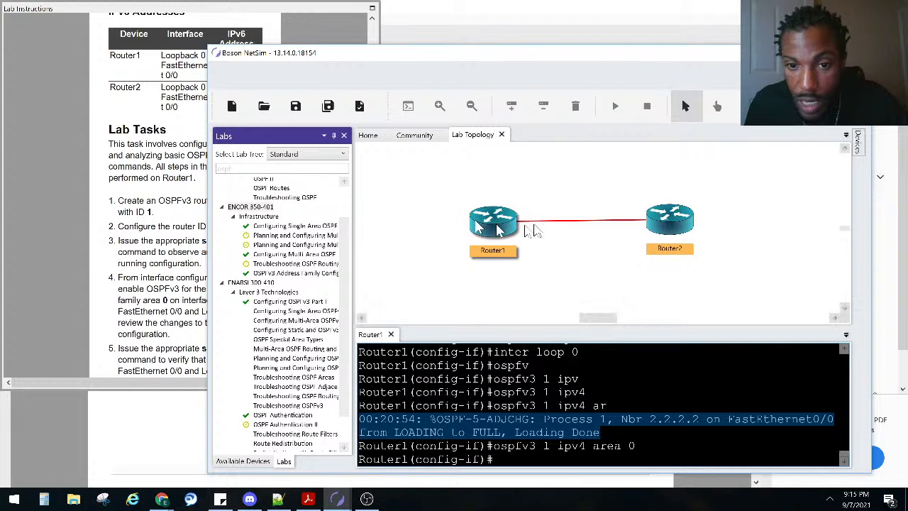
{"action": "left_click", "coordinate": [669, 418]}
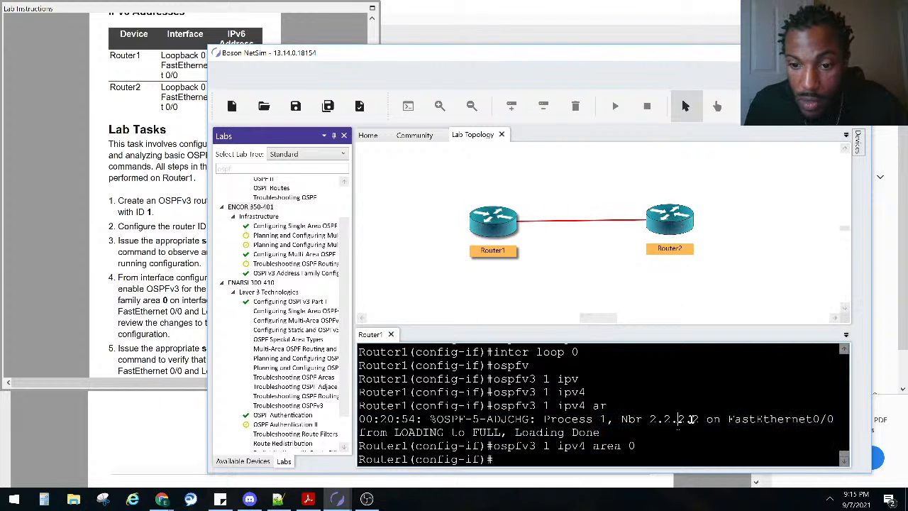
{"action": "left_click_drag", "start_coordinate": [699, 418], "coordinate": [651, 419]}
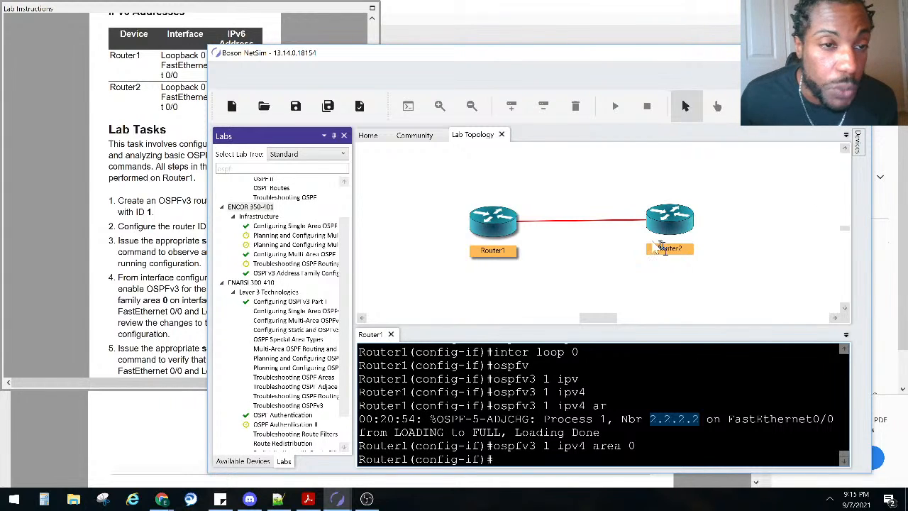
{"action": "left_click", "coordinate": [139, 226]}
{"action": "scroll", "coordinate": [199, 217], "scroll_direction": "up", "scroll_amount": 4}
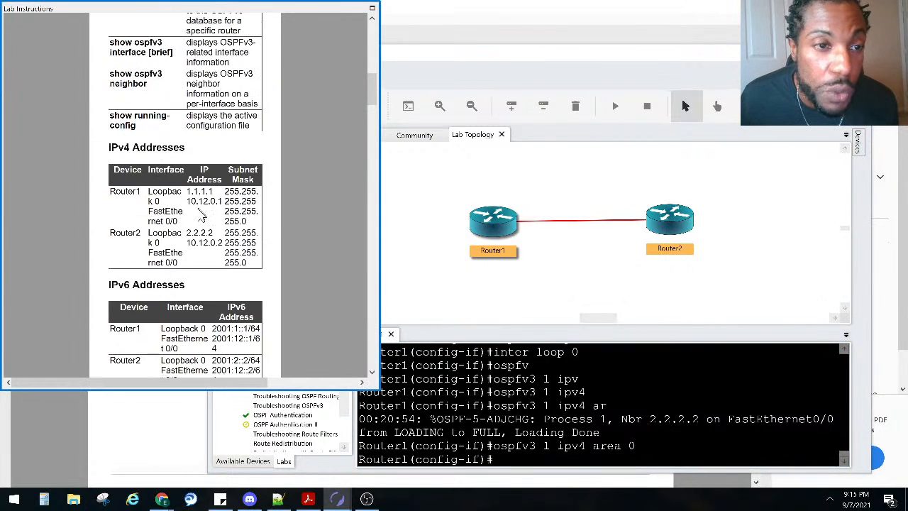
Read lab tasks 4 and 5 in the instructions and return Router1 from interface configuration mode to privileged EXEC mode
{"action": "scroll", "coordinate": [199, 213], "scroll_direction": "down", "scroll_amount": 5}
{"action": "left_click", "coordinate": [516, 57]}
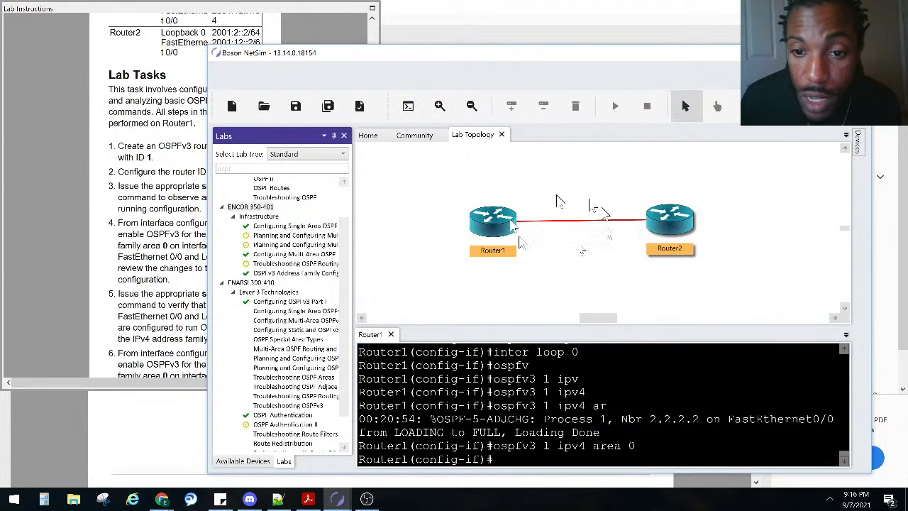
{"action": "left_click", "coordinate": [166, 316]}
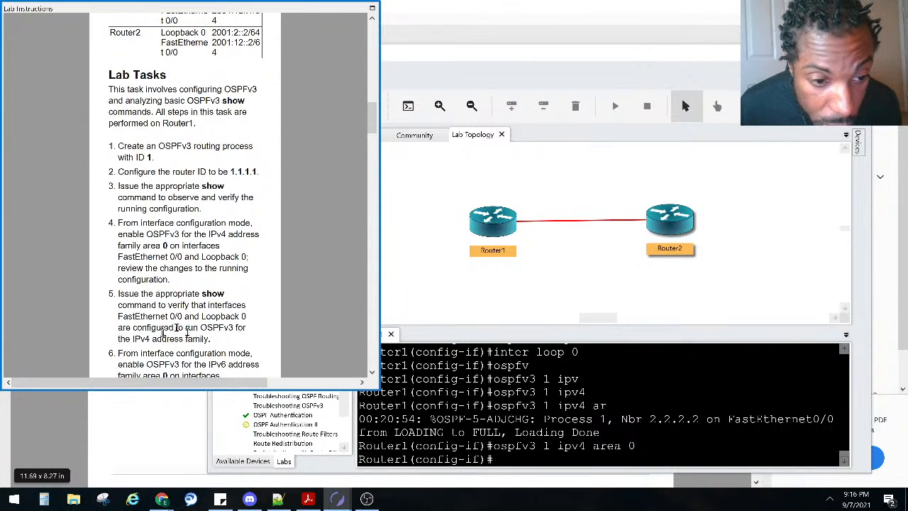
{"action": "left_click", "coordinate": [433, 390]}
{"action": "key", "text": "Return"}
{"action": "key", "text": "Return"}
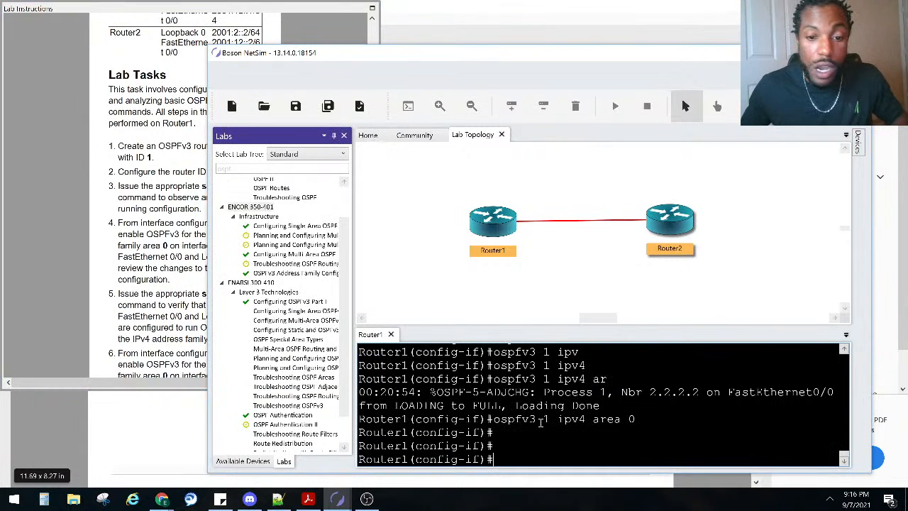
{"action": "key", "text": "ctrl+z"}
{"action": "key", "text": "Return"}
Run sho ipv6 ospf on Router1 and examine the routing process and router ID in its output
{"action": "type", "text": "sho"}
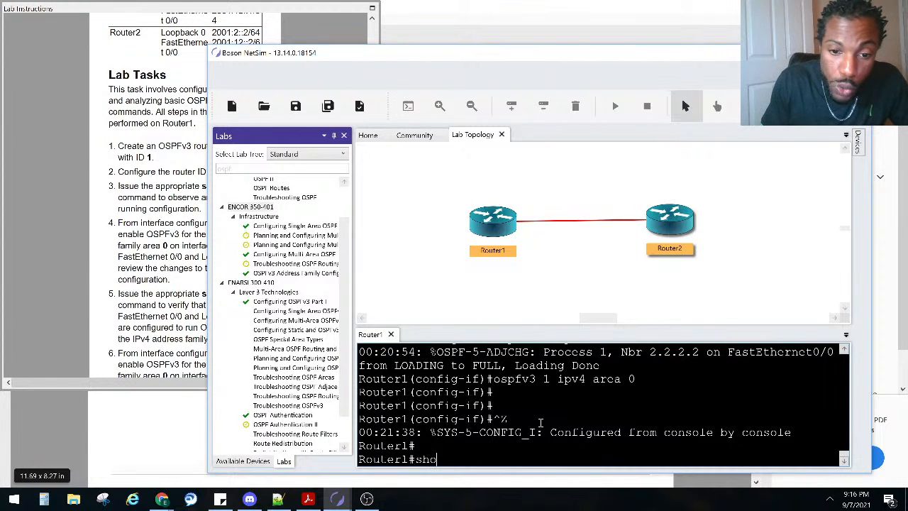
{"action": "type", "text": " ipv6"}
{"action": "key", "text": "BackSpace"}
{"action": "type", "text": "v"}
{"action": "key", "text": "Tab"}
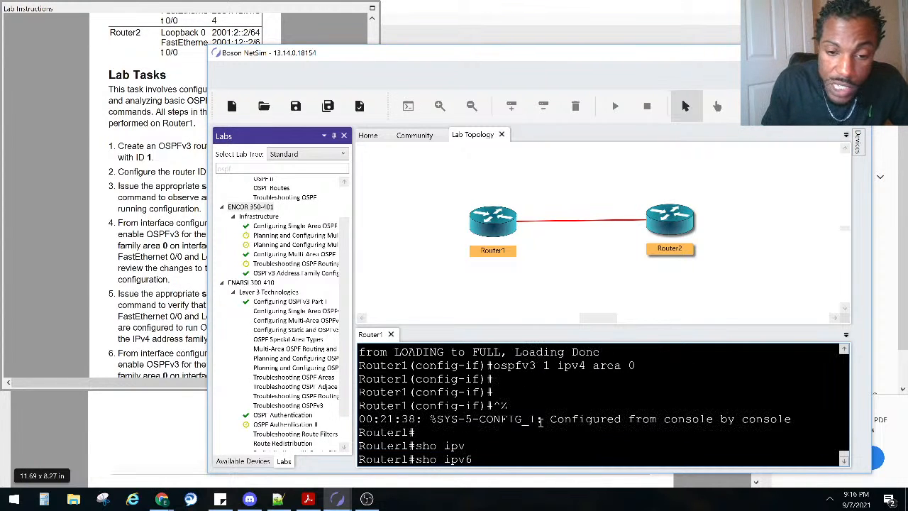
{"action": "type", "text": "ospf"}
{"action": "key", "text": "Return"}
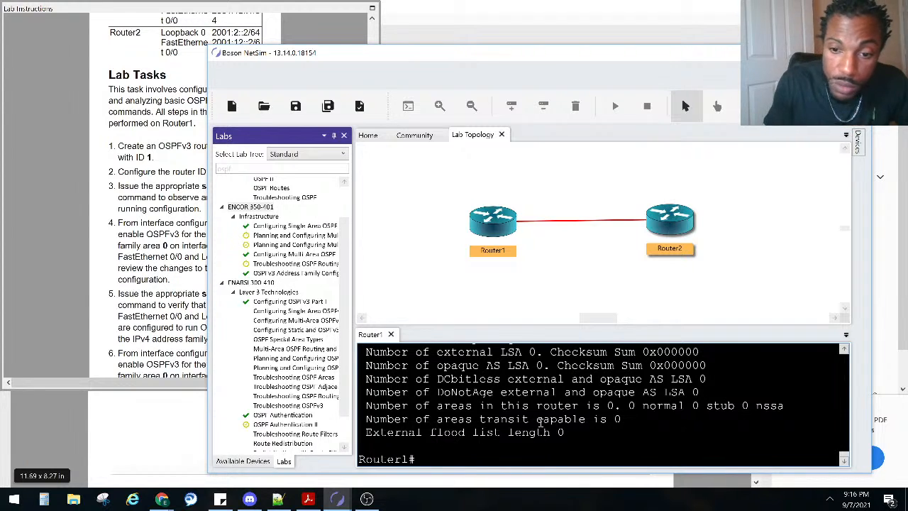
{"action": "scroll", "coordinate": [536, 410], "scroll_direction": "up", "scroll_amount": 6}
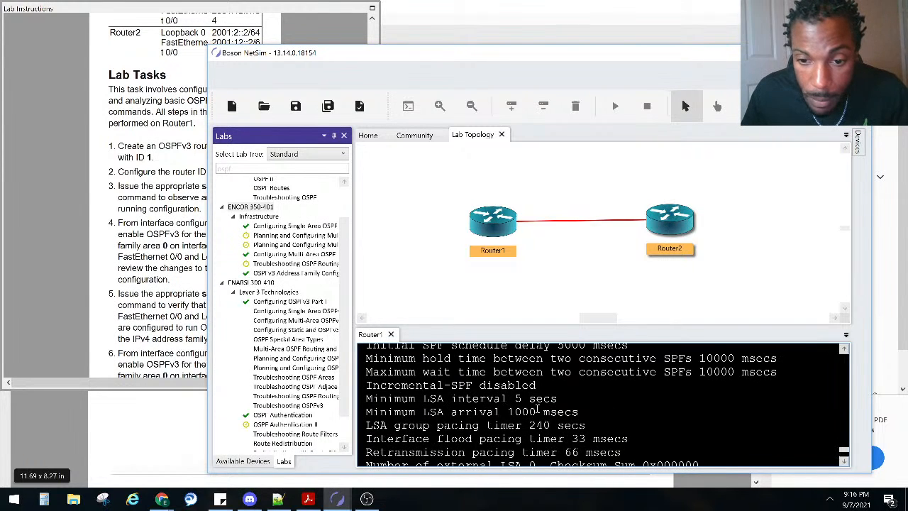
{"action": "scroll", "coordinate": [537, 409], "scroll_direction": "up", "scroll_amount": 1}
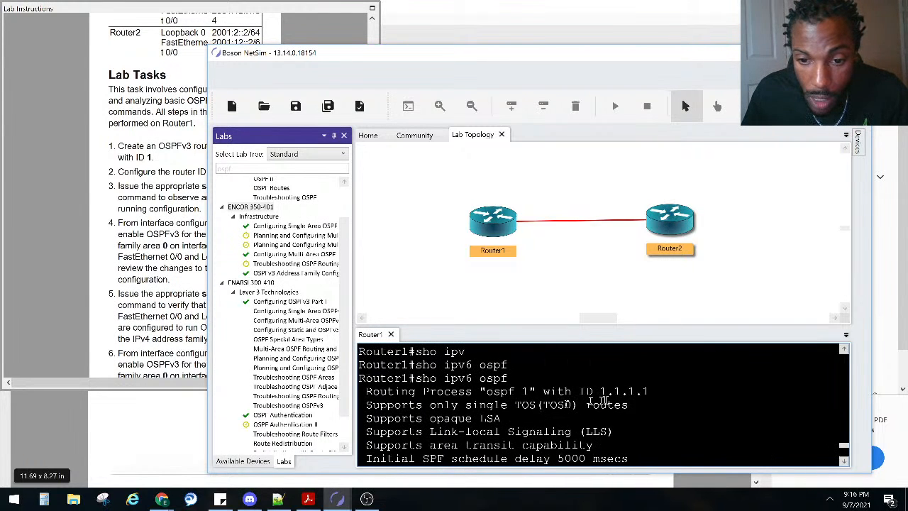
{"action": "left_click_drag", "start_coordinate": [648, 395], "coordinate": [487, 394]}
{"action": "scroll", "coordinate": [490, 397], "scroll_direction": "down", "scroll_amount": 1}
Recheck lab task 5 and list the available options of show ospfv3 with the ? help
{"action": "left_click", "coordinate": [132, 339]}
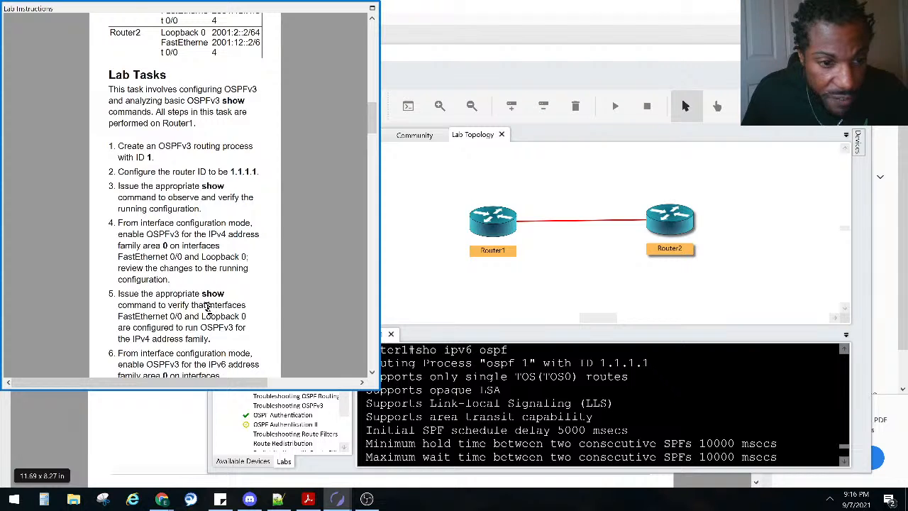
{"action": "left_click", "coordinate": [529, 433]}
{"action": "scroll", "coordinate": [533, 433], "scroll_direction": "down", "scroll_amount": 3}
{"action": "scroll", "coordinate": [533, 434], "scroll_direction": "down", "scroll_amount": 2}
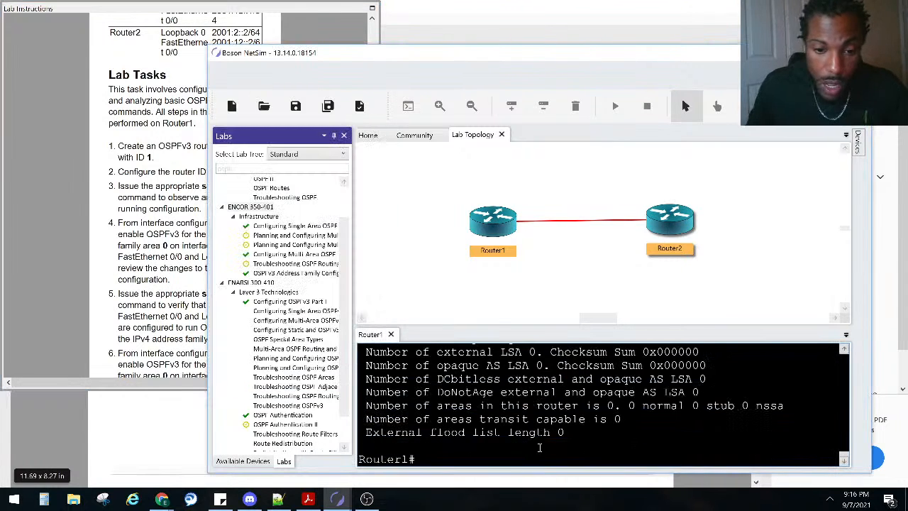
{"action": "type", "text": "sho"}
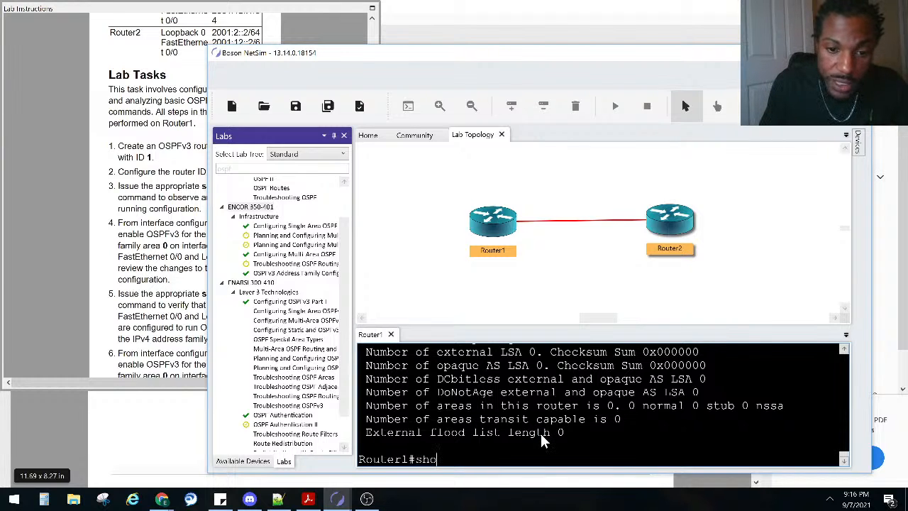
{"action": "key", "text": "Tab"}
{"action": "type", "text": "os"}
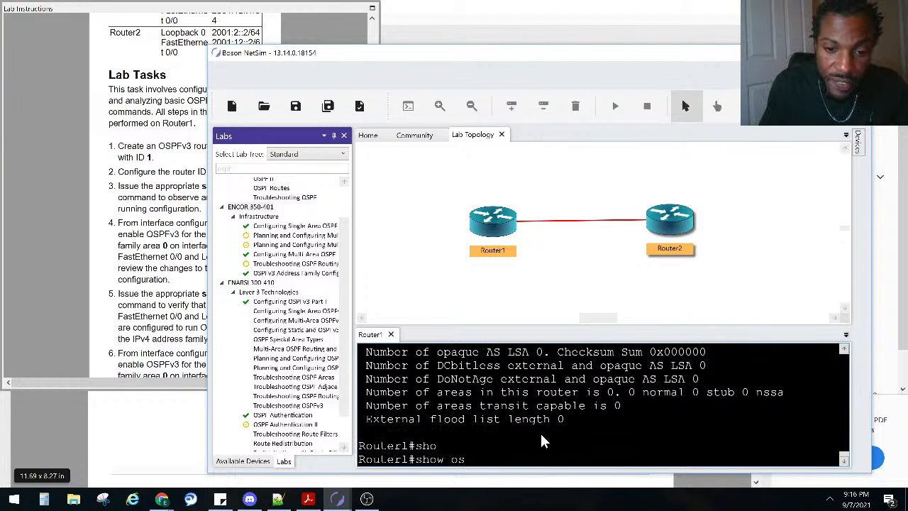
{"action": "type", "text": "pv"}
{"action": "key", "text": "Tab"}
{"action": "key", "text": "BackSpace"}
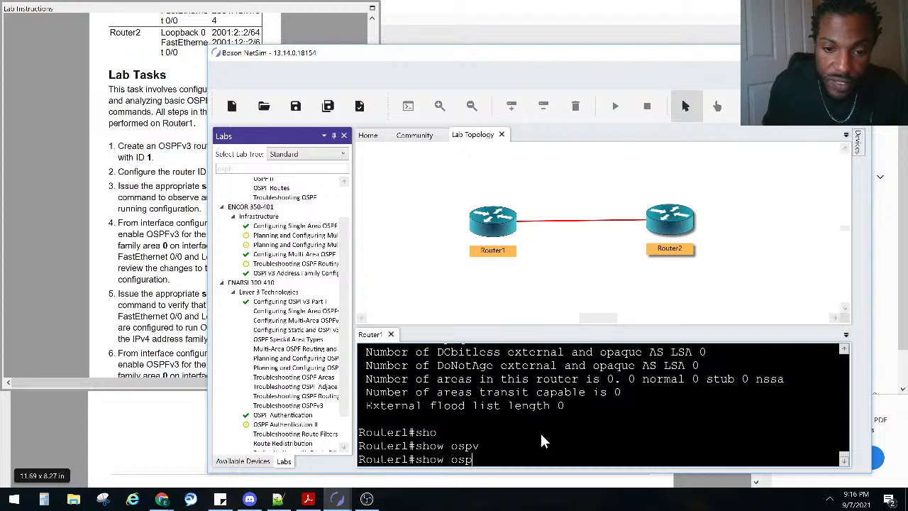
{"action": "type", "text": "f"}
{"action": "key", "text": "Tab"}
{"action": "type", "text": "v3 ?"}
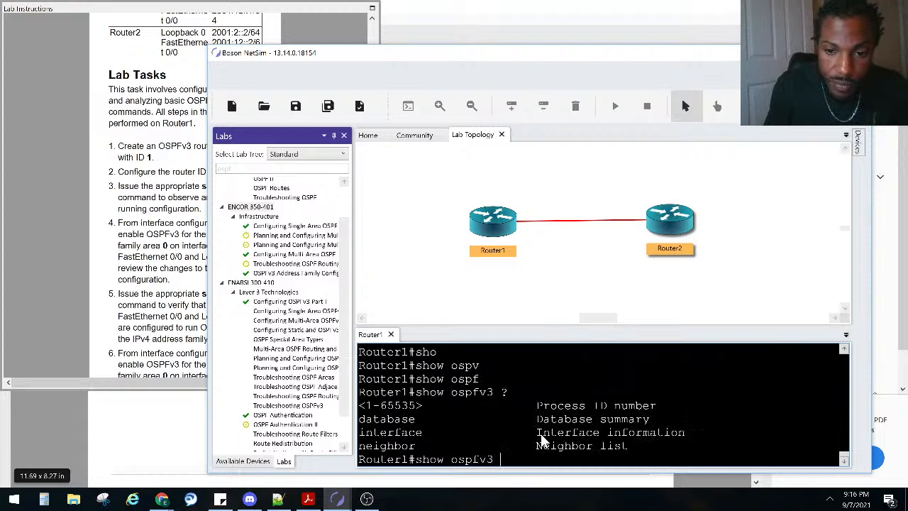
Try show ospfv3 1, list its available options with ?, and run show ospfv3 1 neighbor
{"action": "type", "text": "1"}
{"action": "key", "text": "Return"}
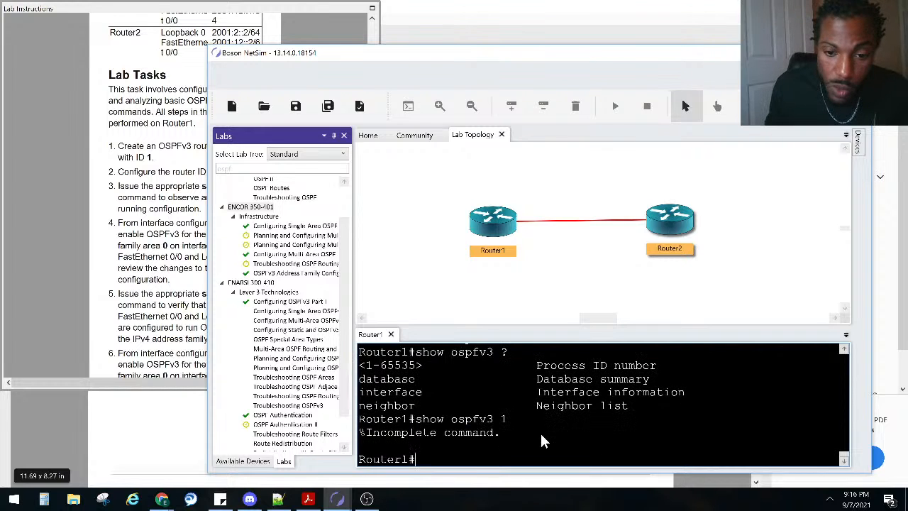
{"action": "key", "text": "Up"}
{"action": "type", "text": "?"}
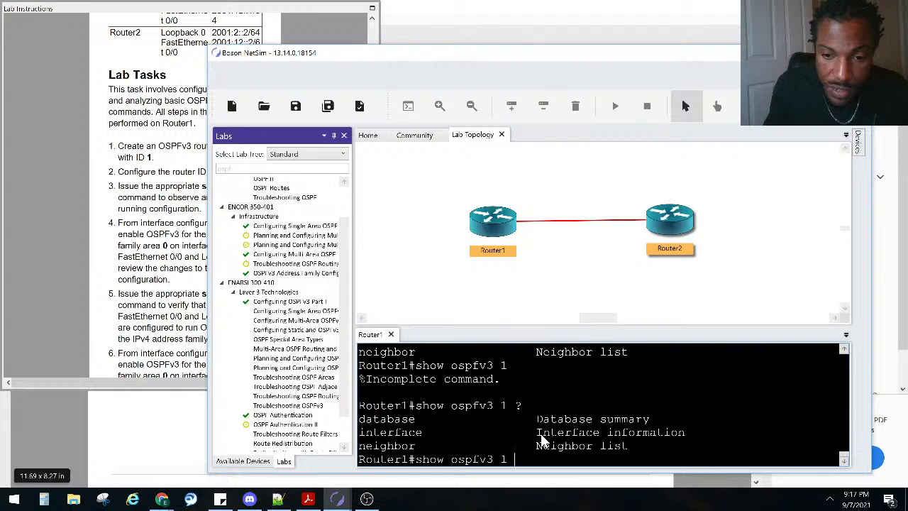
{"action": "type", "text": "ne"}
{"action": "key", "text": "Tab"}
{"action": "key", "text": "Return"}
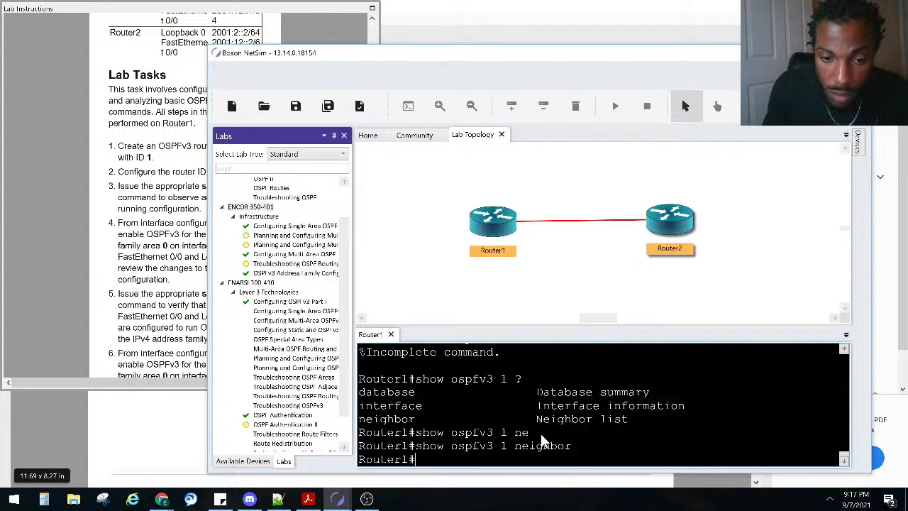
Replace neighbor in the recalled command and try show ospfv3 1 interface fa0/0
{"action": "key", "text": "Up"}
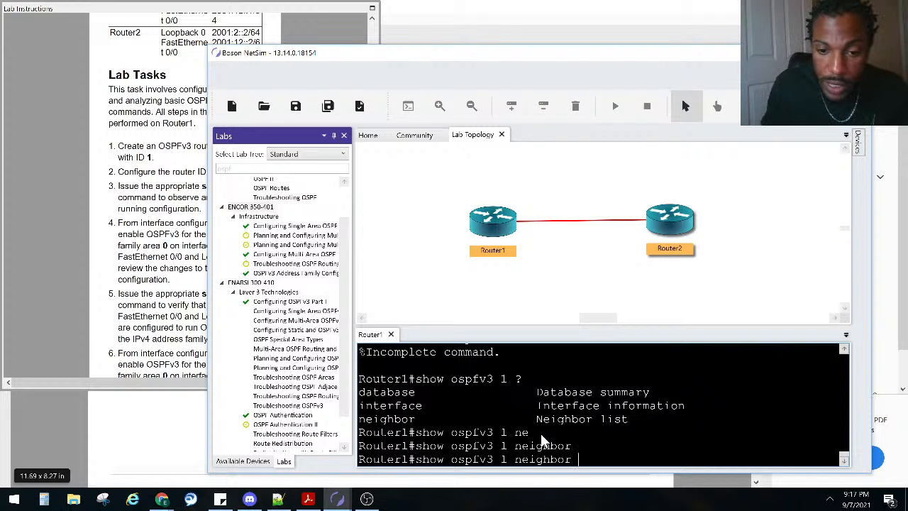
{"action": "key", "text": "BackSpace"}
{"action": "key", "text": "BackSpace"}
{"action": "key", "text": "BackSpace"}
{"action": "key", "text": "BackSpace"}
{"action": "key", "text": "BackSpace"}
{"action": "key", "text": "BackSpace"}
{"action": "key", "text": "BackSpace"}
{"action": "key", "text": "BackSpace"}
{"action": "key", "text": "BackSpace"}
{"action": "key", "text": "BackSpace"}
{"action": "type", "text": "in"}
{"action": "key", "text": "Tab"}
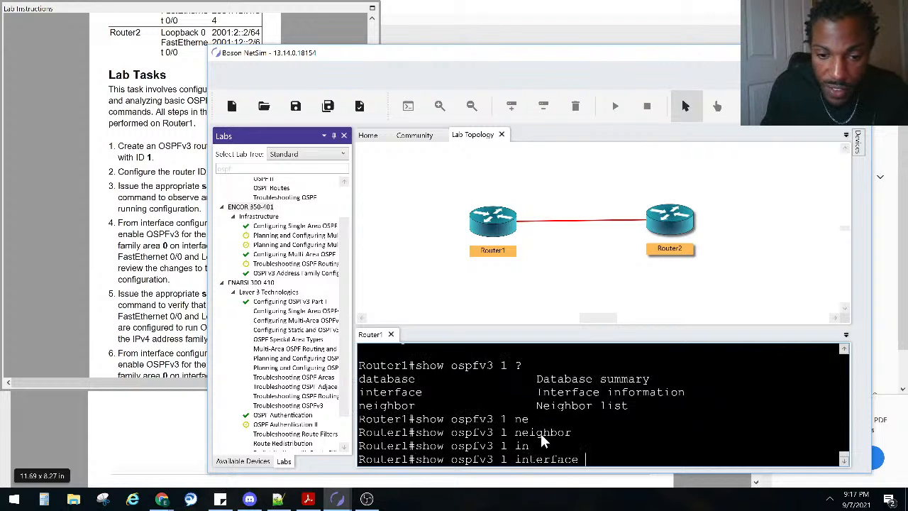
{"action": "type", "text": "fa0/0"}
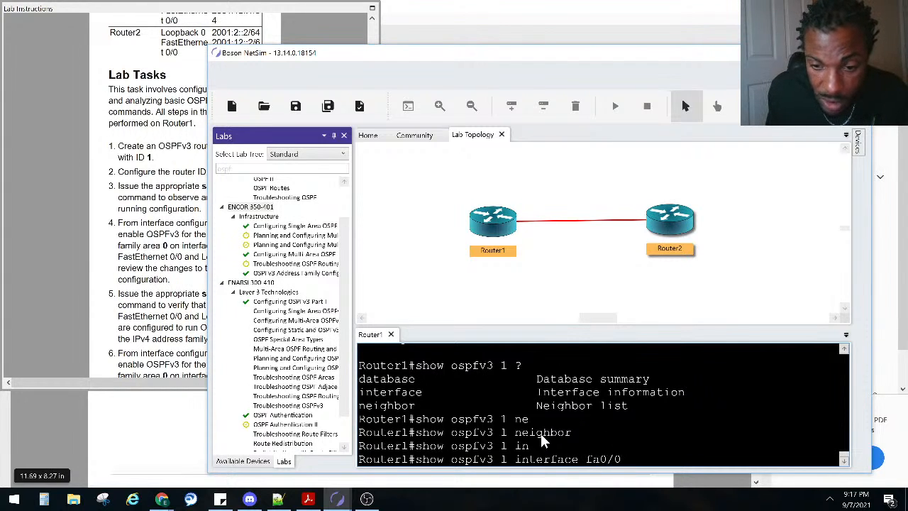
{"action": "key", "text": "Return"}
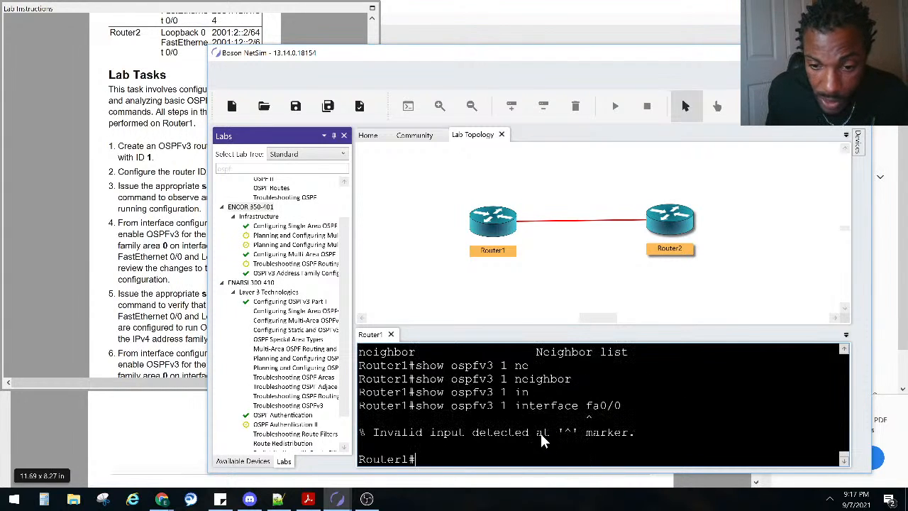
Strip fa0/0 from the recalled show ospfv3 1 interface command and compare the command with lab task 5
{"action": "key", "text": "Up"}
{"action": "key", "text": "BackSpace"}
{"action": "key", "text": "BackSpace"}
{"action": "key", "text": "BackSpace"}
{"action": "key", "text": "BackSpace"}
{"action": "key", "text": "BackSpace"}
{"action": "key", "text": "BackSpace"}
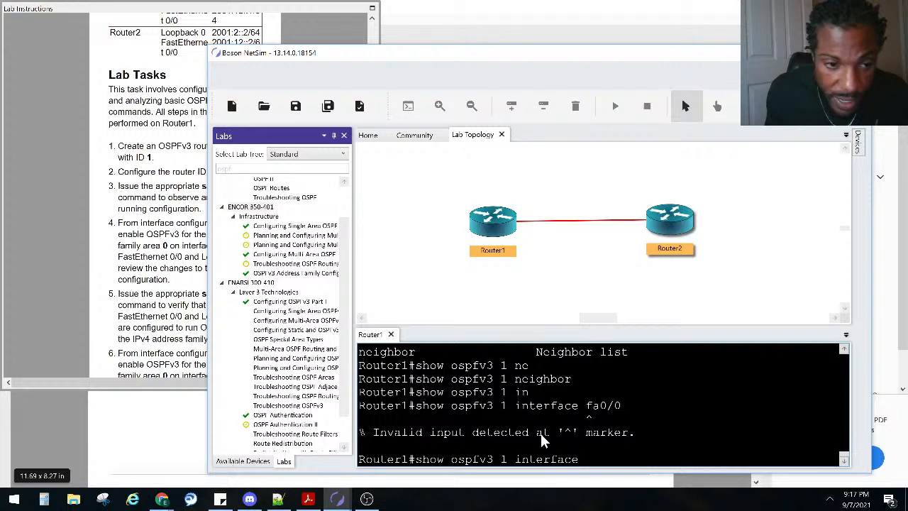
{"action": "left_click", "coordinate": [174, 305]}
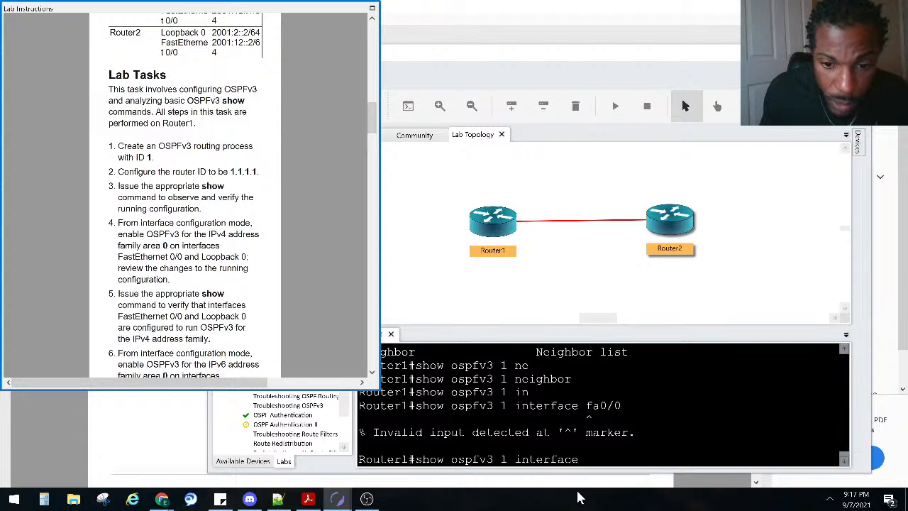
{"action": "left_click", "coordinate": [496, 459]}
{"action": "left_click_drag", "start_coordinate": [492, 459], "coordinate": [458, 458]}
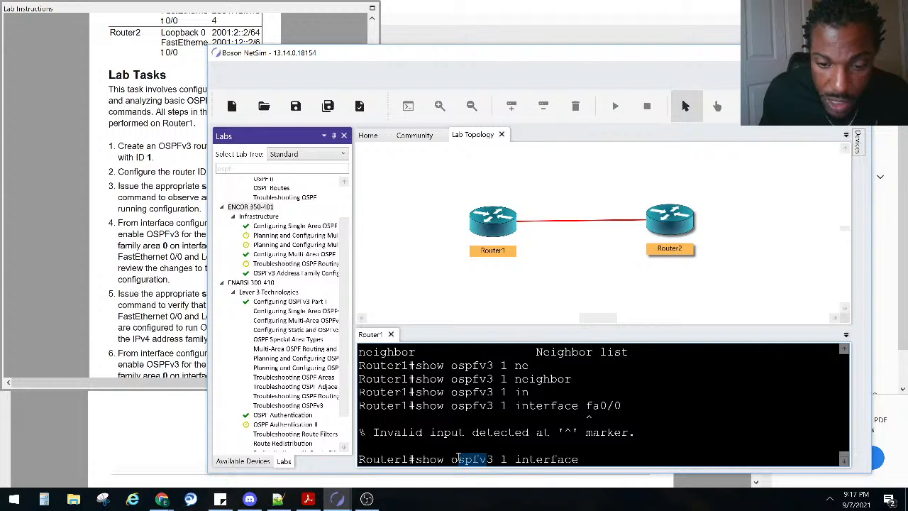
{"action": "left_click", "coordinate": [591, 459]}
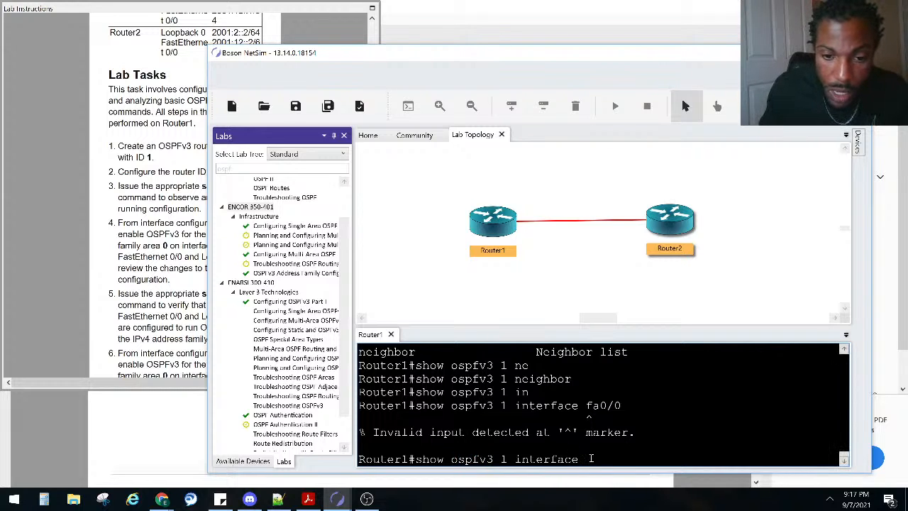
Replace the pending command with show ip ospf neighbor, run it, and examine the neighbor entry
{"action": "key", "text": "BackSpace"}
{"action": "key", "text": "BackSpace"}
{"action": "key", "text": "BackSpace"}
{"action": "key", "text": "BackSpace"}
{"action": "key", "text": "BackSpace"}
{"action": "key", "text": "BackSpace"}
{"action": "key", "text": "BackSpace"}
{"action": "key", "text": "BackSpace"}
{"action": "key", "text": "BackSpace"}
{"action": "key", "text": "BackSpace"}
{"action": "key", "text": "BackSpace"}
{"action": "key", "text": "BackSpace"}
{"action": "key", "text": "BackSpace"}
{"action": "key", "text": "BackSpace"}
{"action": "key", "text": "BackSpace"}
{"action": "key", "text": "BackSpace"}
{"action": "key", "text": "BackSpace"}
{"action": "key", "text": "BackSpace"}
{"action": "key", "text": "BackSpace"}
{"action": "type", "text": "ip "}
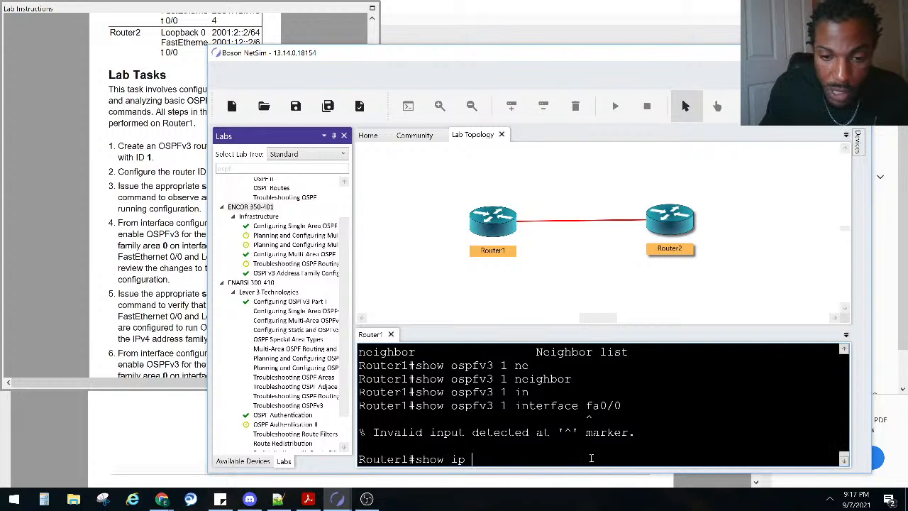
{"action": "type", "text": "os"}
{"action": "key", "text": "Tab"}
{"action": "type", "text": "ne"}
{"action": "key", "text": "Tab"}
{"action": "key", "text": "Return"}
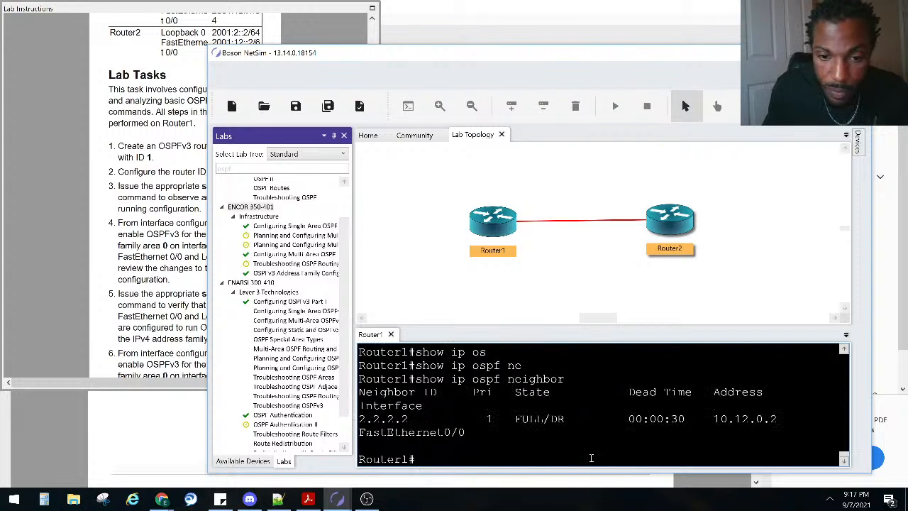
{"action": "left_click_drag", "start_coordinate": [467, 432], "coordinate": [344, 414]}
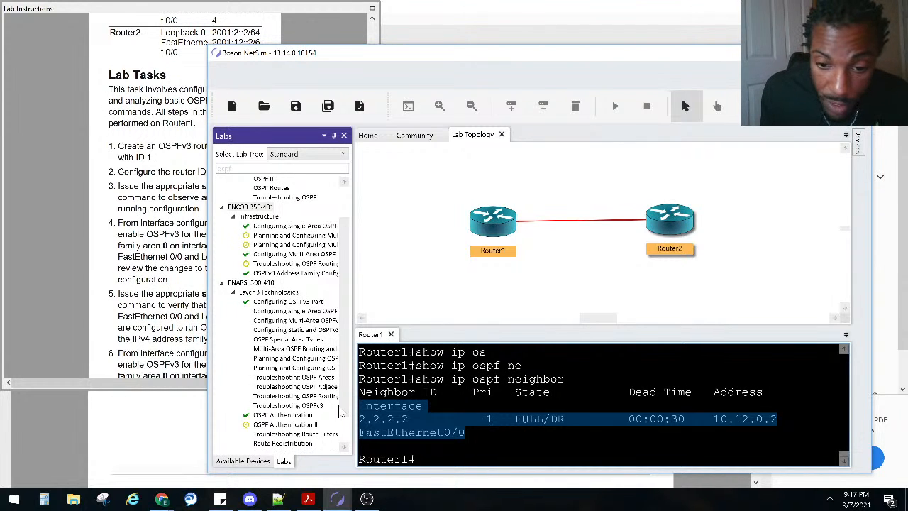
{"action": "left_click", "coordinate": [485, 407]}
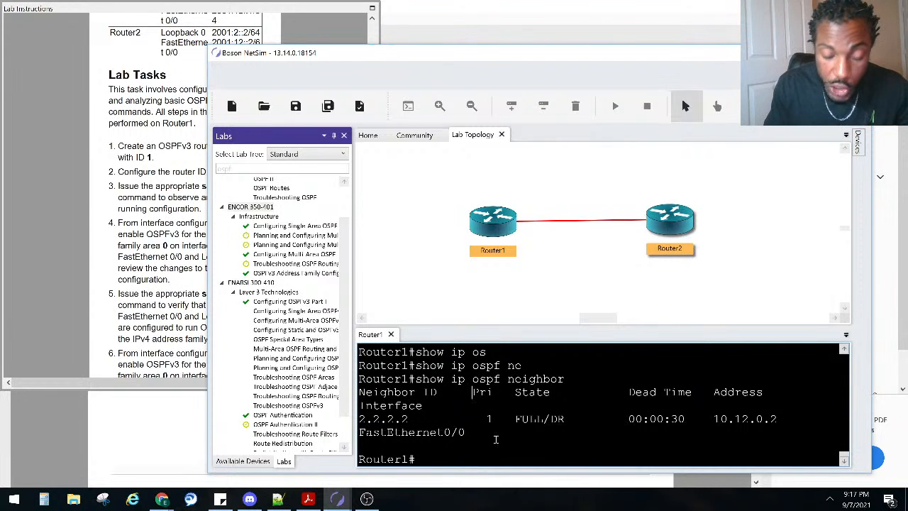
Check OSPF on FastEthernet 0/0 with sh ip ospf interface fa0/0
{"action": "type", "text": "sh ip os"}
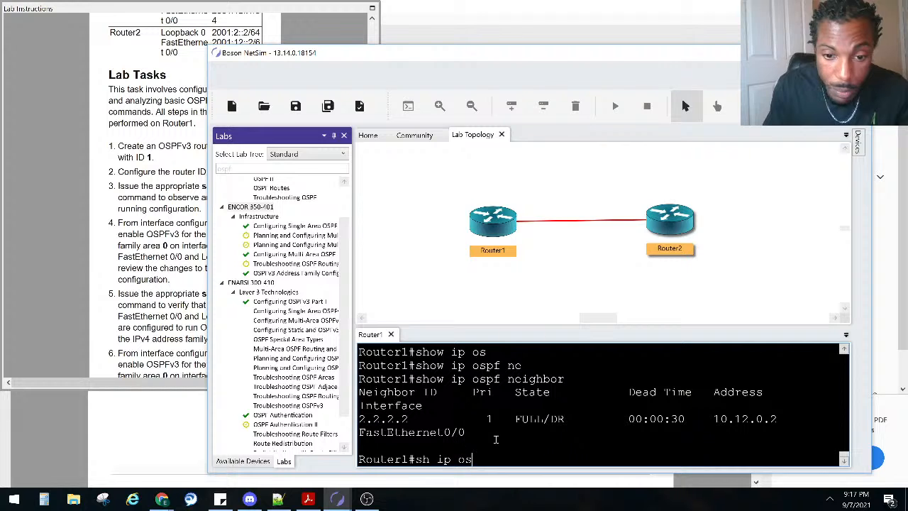
{"action": "type", "text": "p"}
{"action": "key", "text": "Tab"}
{"action": "type", "text": "in"}
{"action": "key", "text": "Tab"}
{"action": "type", "text": "fa"}
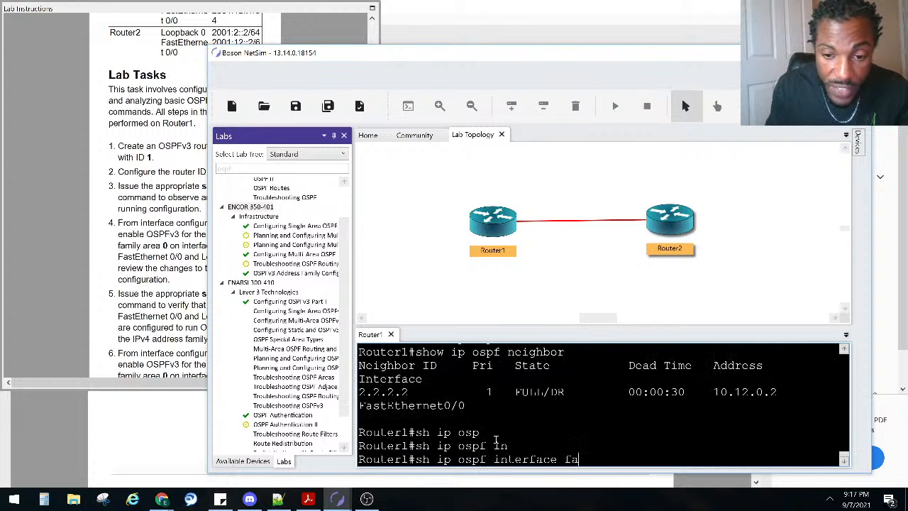
{"action": "type", "text": "0/0"}
{"action": "key", "text": "Return"}
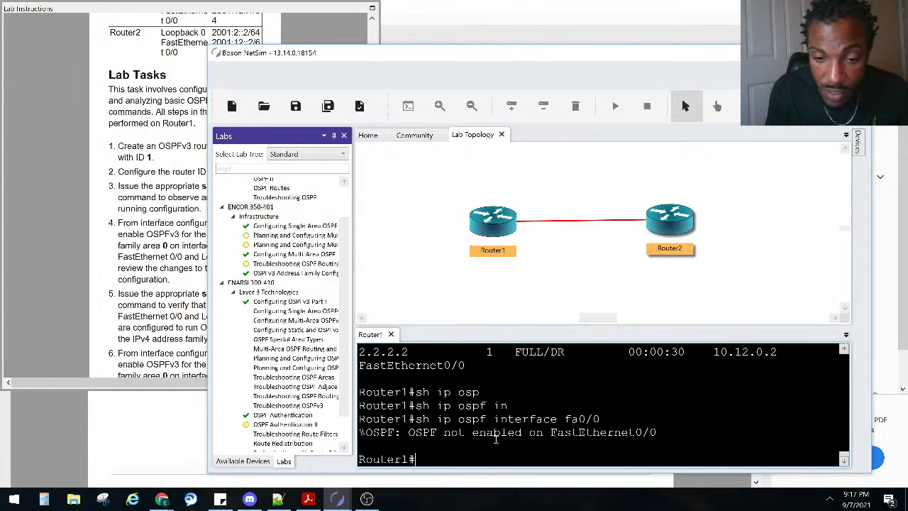
Check OSPF on Loopback 0 with sho ip ospf interface loopback 0
{"action": "type", "text": "sho ip os"}
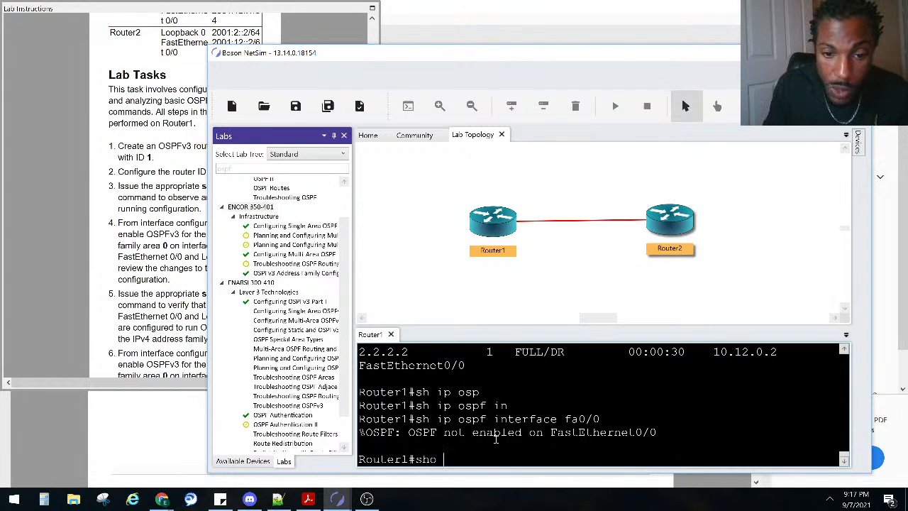
{"action": "key", "text": "Tab"}
{"action": "type", "text": "in"}
{"action": "key", "text": "Tab"}
{"action": "type", "text": "loo"}
{"action": "key", "text": "Tab"}
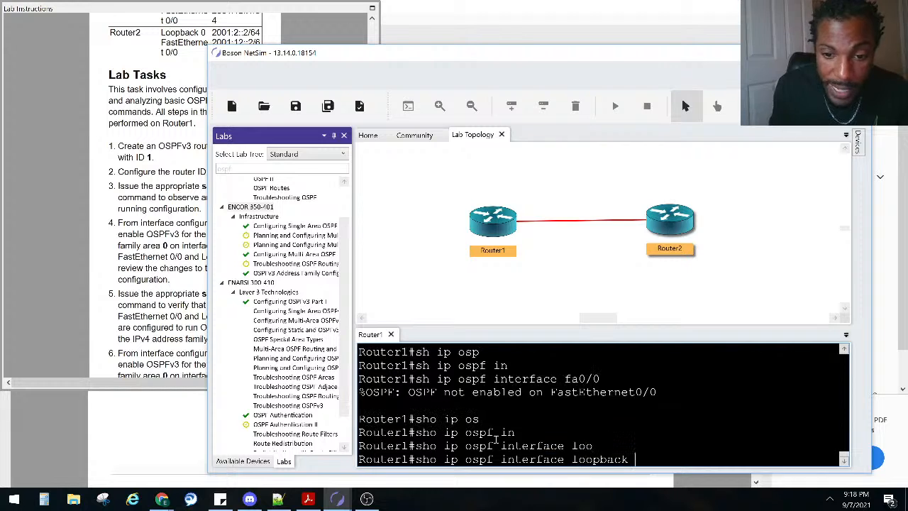
{"action": "type", "text": "0"}
{"action": "key", "text": "Return"}
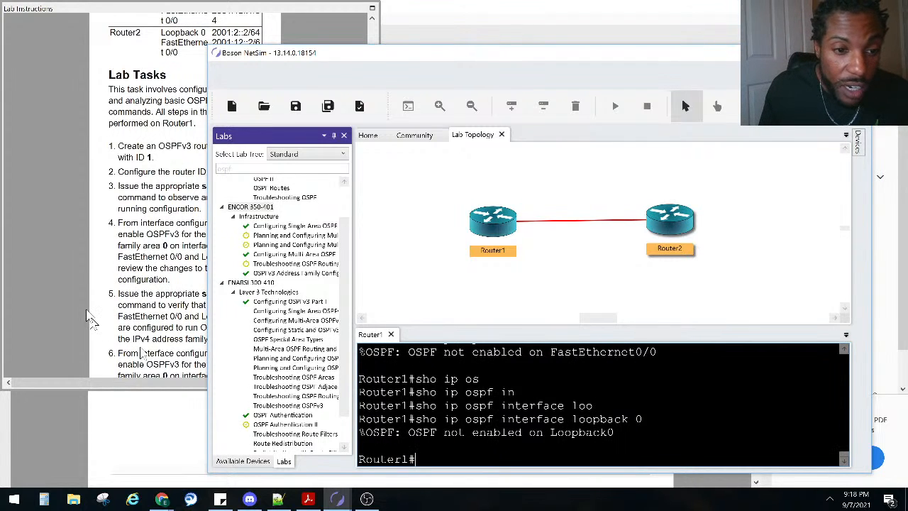
Look up the solution command for lab task 5 in the lab instructions and return to the task list
{"action": "left_click", "coordinate": [146, 307]}
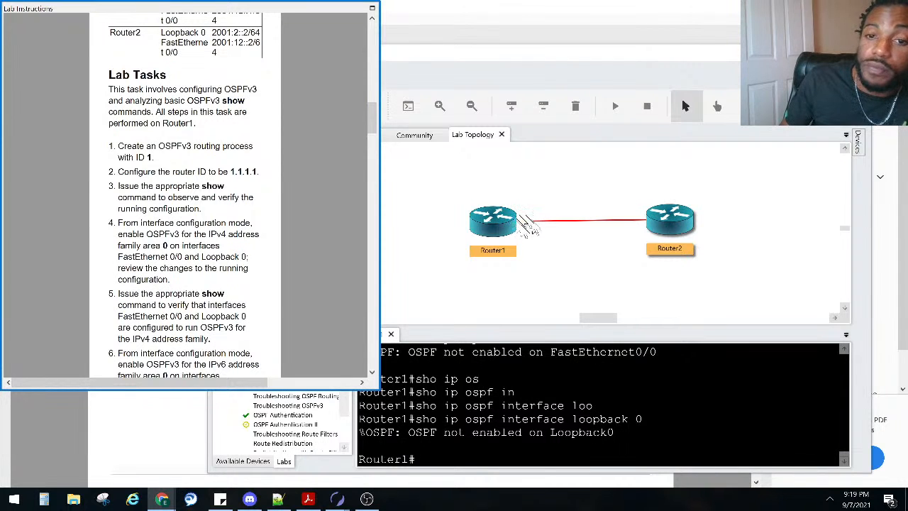
{"action": "left_click", "coordinate": [195, 300]}
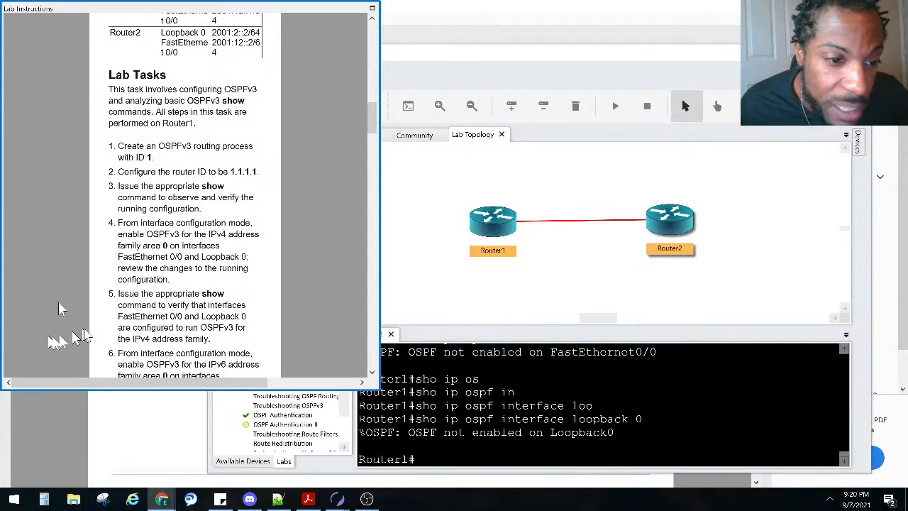
{"action": "scroll", "coordinate": [116, 296], "scroll_direction": "down", "scroll_amount": 15}
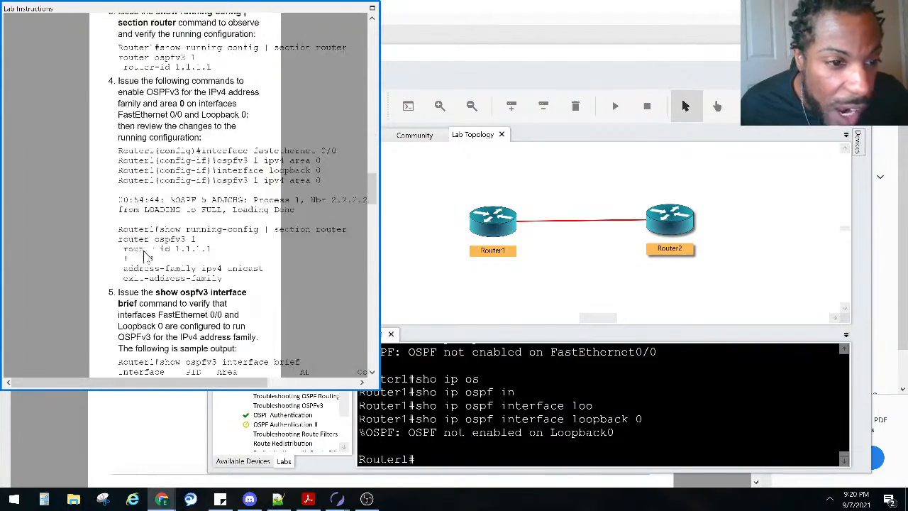
{"action": "scroll", "coordinate": [144, 255], "scroll_direction": "down", "scroll_amount": 3}
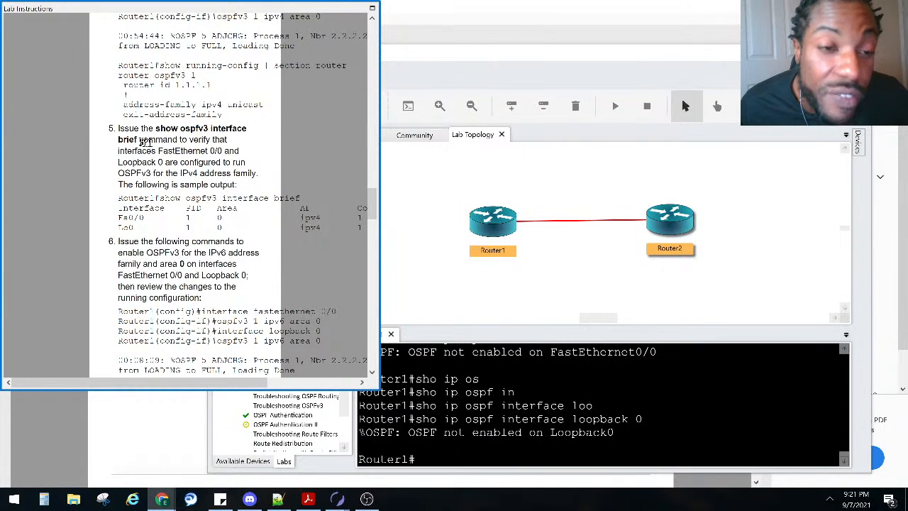
{"action": "left_click", "coordinate": [138, 223]}
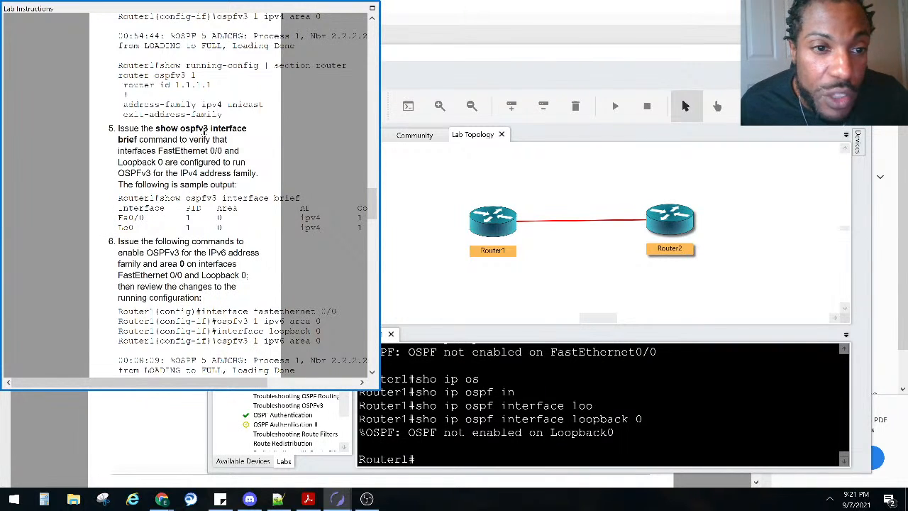
{"action": "scroll", "coordinate": [206, 139], "scroll_direction": "up", "scroll_amount": 15}
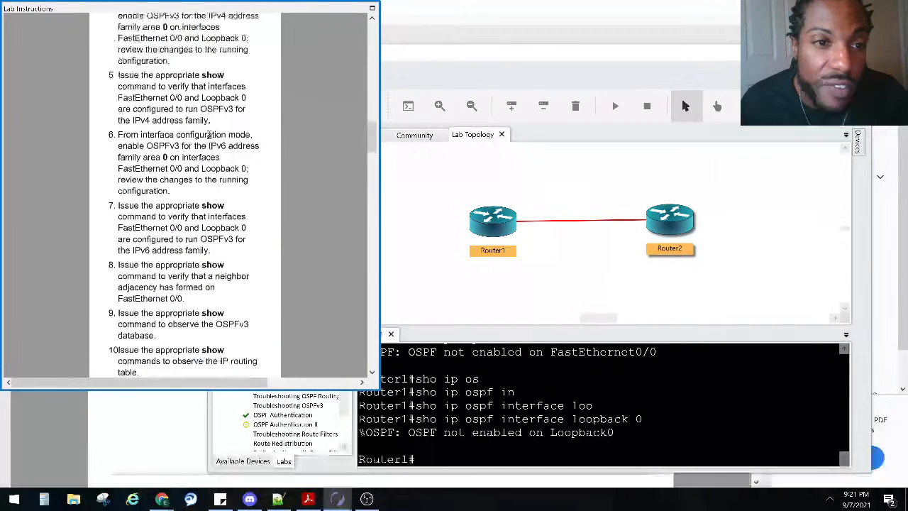
Try to check OSPFv3 on Router1's FastEthernet 0/0 with sho ospfv3 interface fa0/0
{"action": "left_click", "coordinate": [603, 418]}
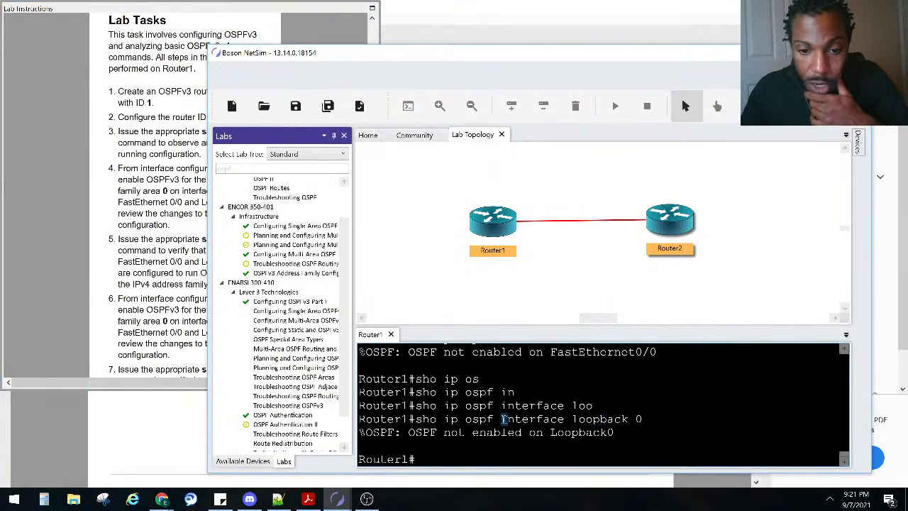
{"action": "left_click_drag", "start_coordinate": [508, 419], "coordinate": [428, 418]}
{"action": "left_click", "coordinate": [469, 429]}
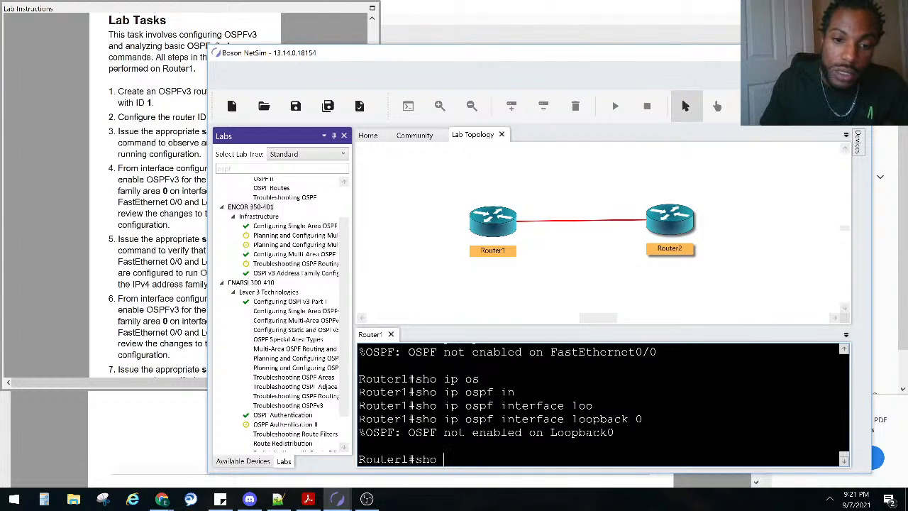
{"action": "type", "text": "spv"}
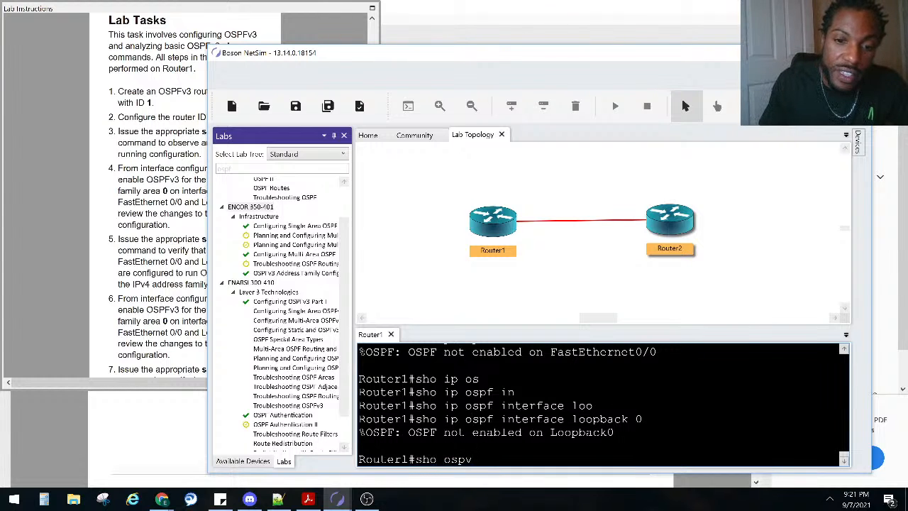
{"action": "type", "text": "f"}
{"action": "key", "text": "Tab"}
{"action": "key", "text": "BackSpace"}
{"action": "key", "text": "BackSpace"}
{"action": "type", "text": "f"}
{"action": "key", "text": "Tab"}
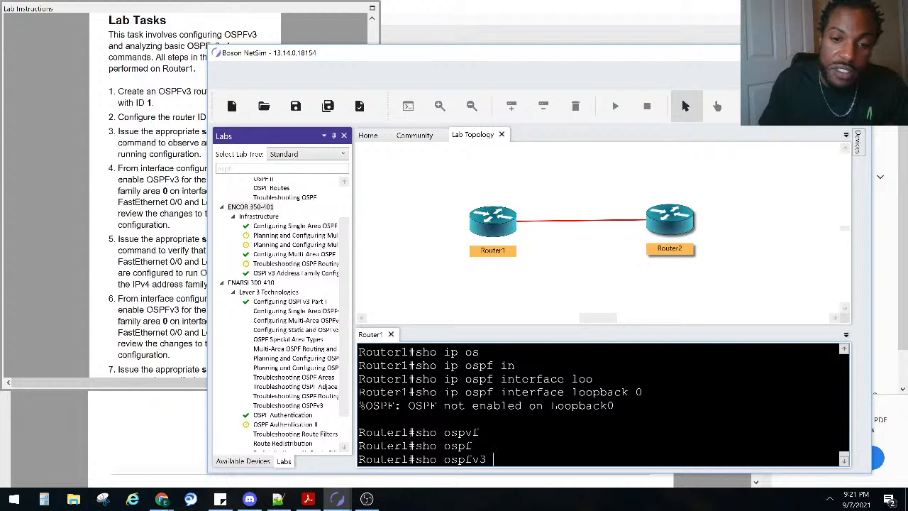
{"action": "type", "text": "in"}
{"action": "key", "text": "Tab"}
{"action": "type", "text": "fa0/0"}
{"action": "key", "text": "Return"}
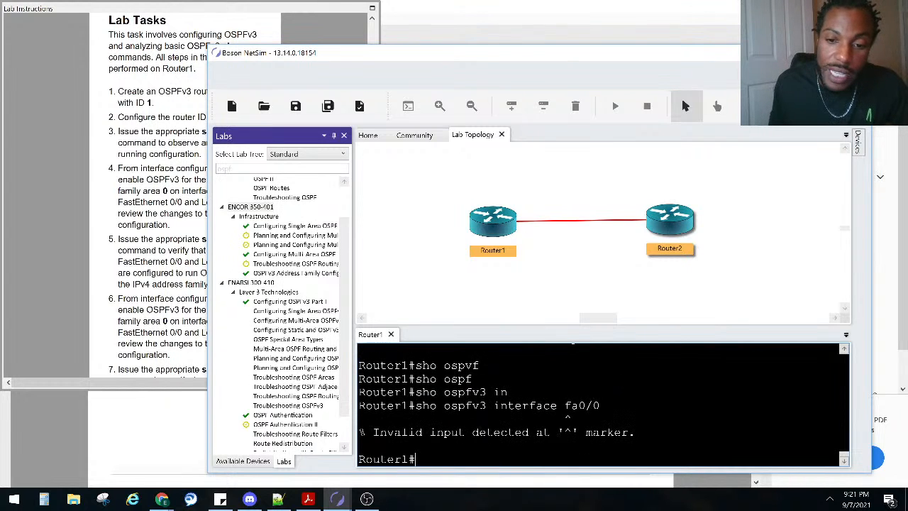
Replace fa0/0 in the recalled command with brief and run sho ospfv3 interface brief on Router1
{"action": "key", "text": "Up"}
{"action": "key", "text": "BackSpace"}
{"action": "key", "text": "BackSpace"}
{"action": "key", "text": "BackSpace"}
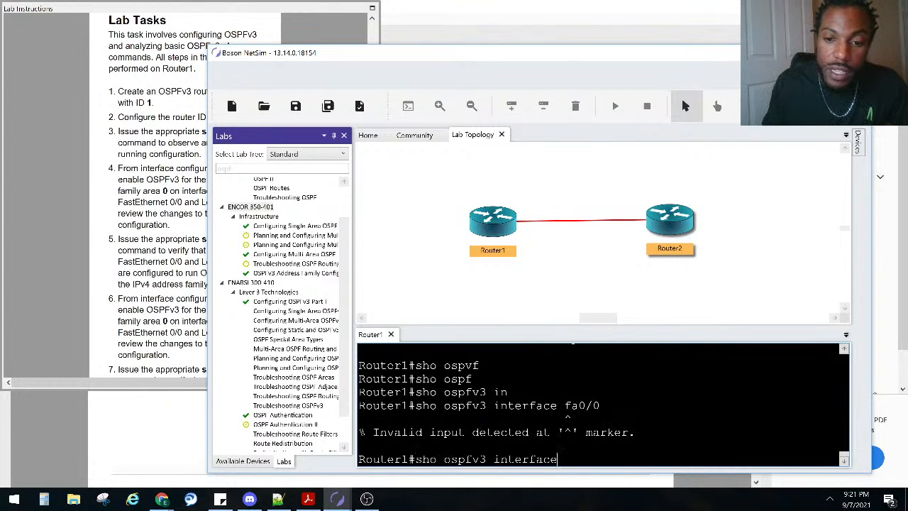
{"action": "type", "text": "bri"}
{"action": "key", "text": "Tab"}
{"action": "key", "text": "Return"}
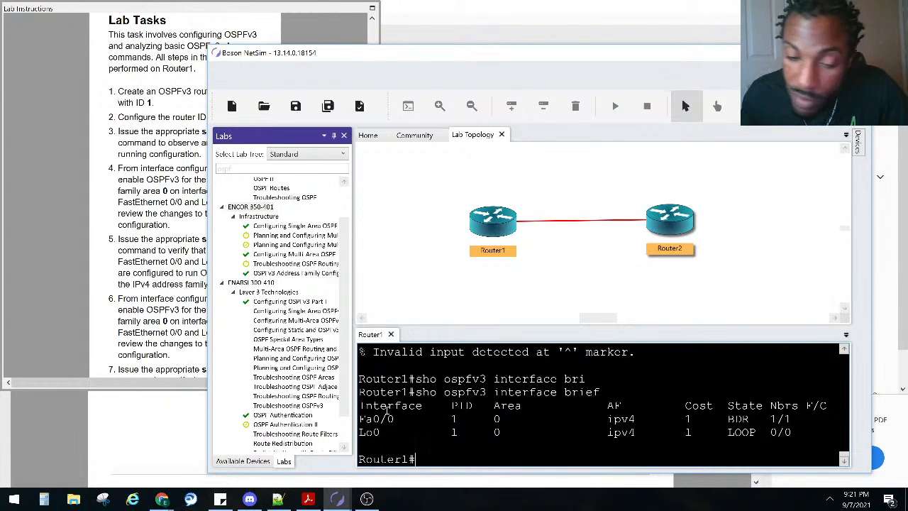
Examine the interface, process ID, area, address family, cost, state and neighbor columns for Fa0/0 and Lo0 in the brief output
{"action": "left_click_drag", "start_coordinate": [403, 420], "coordinate": [358, 430]}
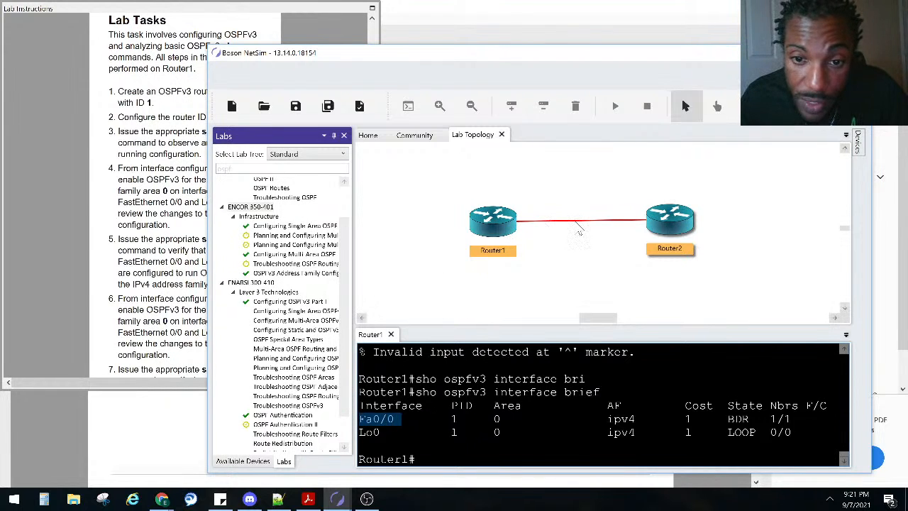
{"action": "left_click_drag", "start_coordinate": [381, 432], "coordinate": [359, 434]}
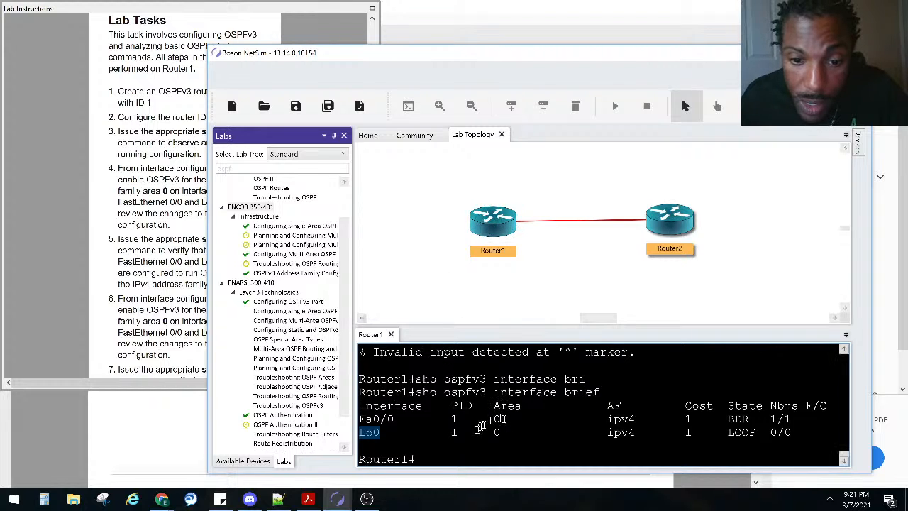
{"action": "left_click_drag", "start_coordinate": [464, 420], "coordinate": [445, 433]}
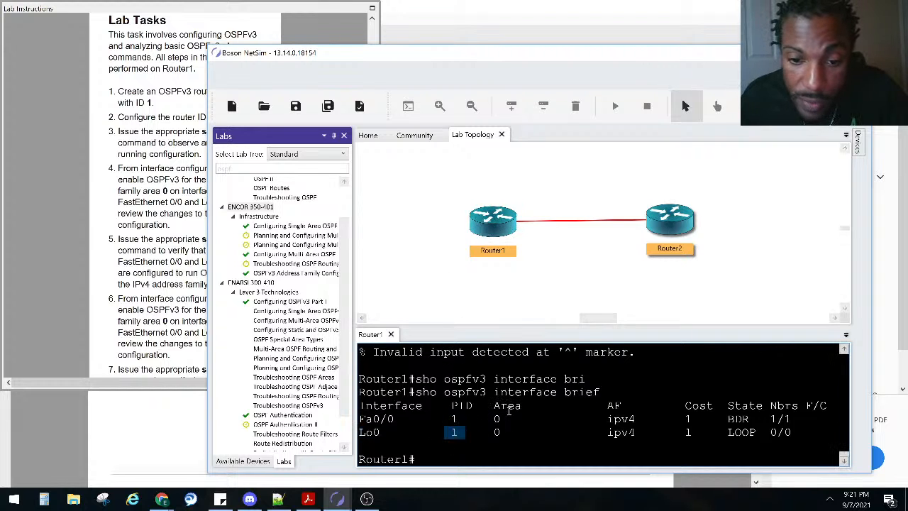
{"action": "left_click_drag", "start_coordinate": [508, 419], "coordinate": [489, 432]}
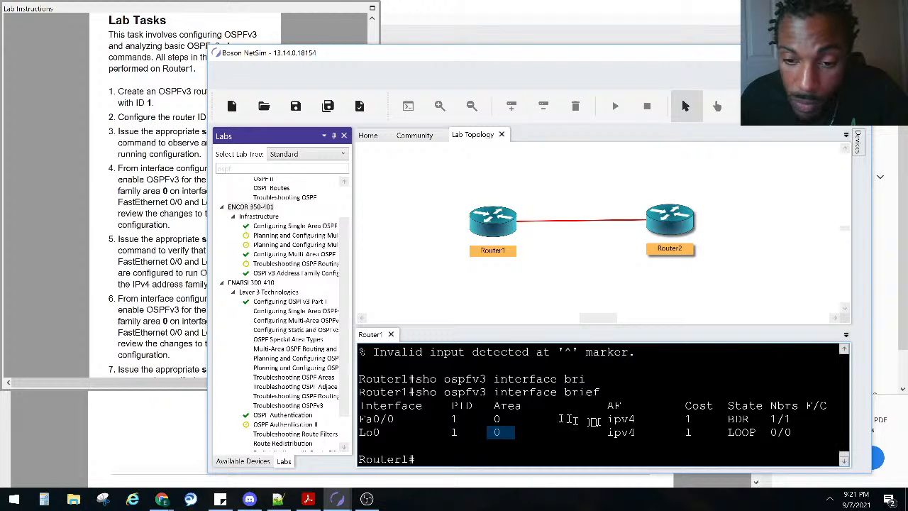
{"action": "left_click_drag", "start_coordinate": [643, 420], "coordinate": [610, 432]}
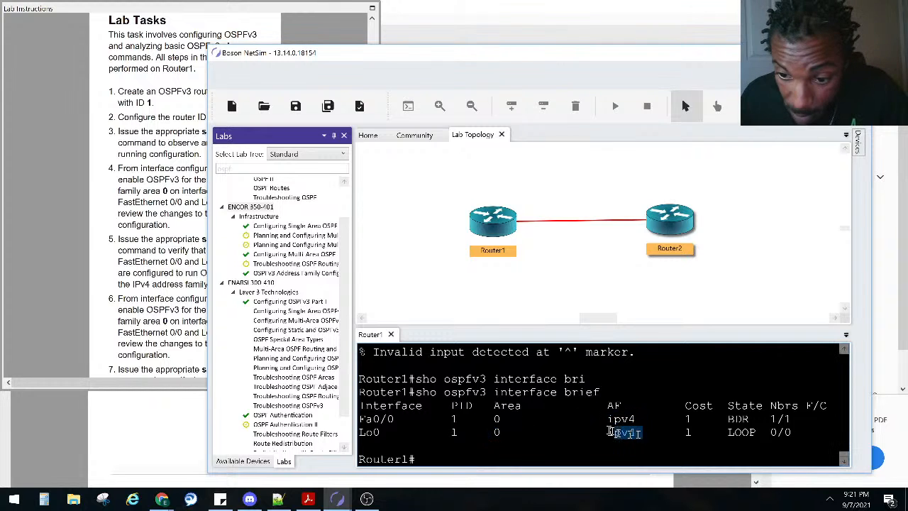
{"action": "left_click", "coordinate": [754, 419]}
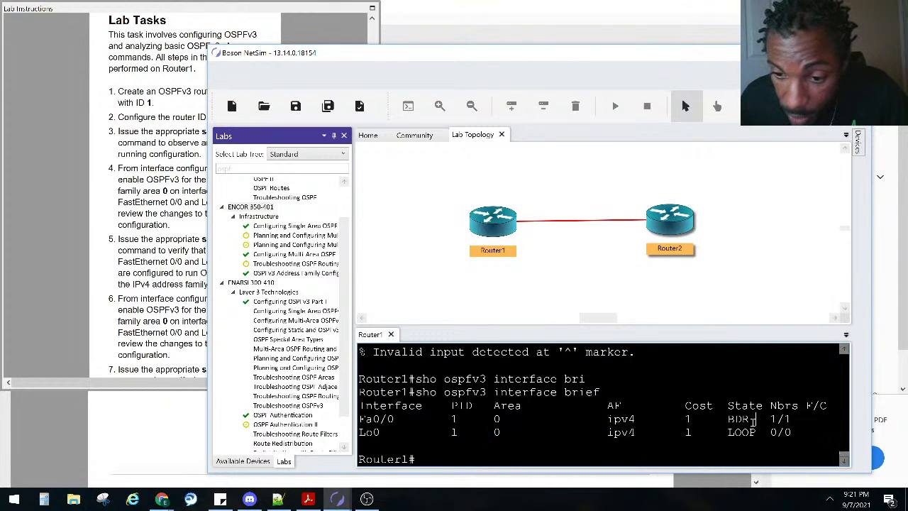
{"action": "left_click_drag", "start_coordinate": [691, 419], "coordinate": [642, 432]}
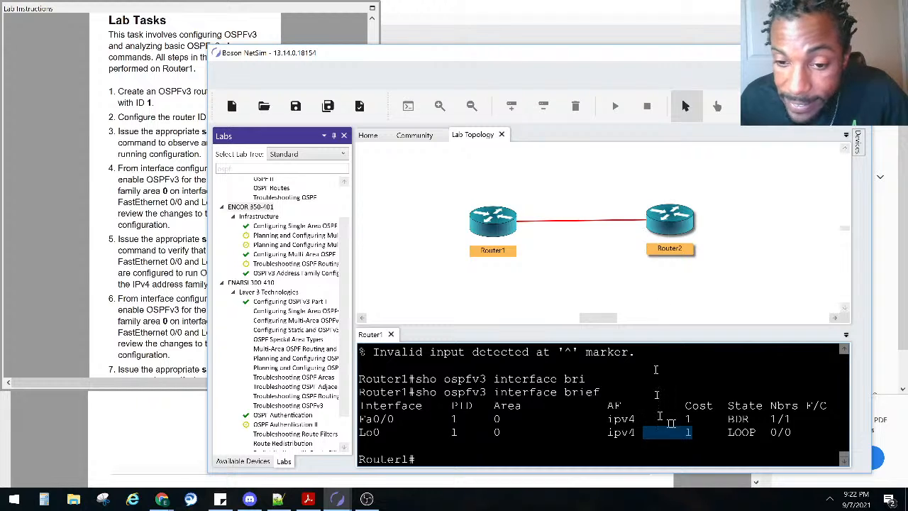
{"action": "double_click", "coordinate": [754, 420]}
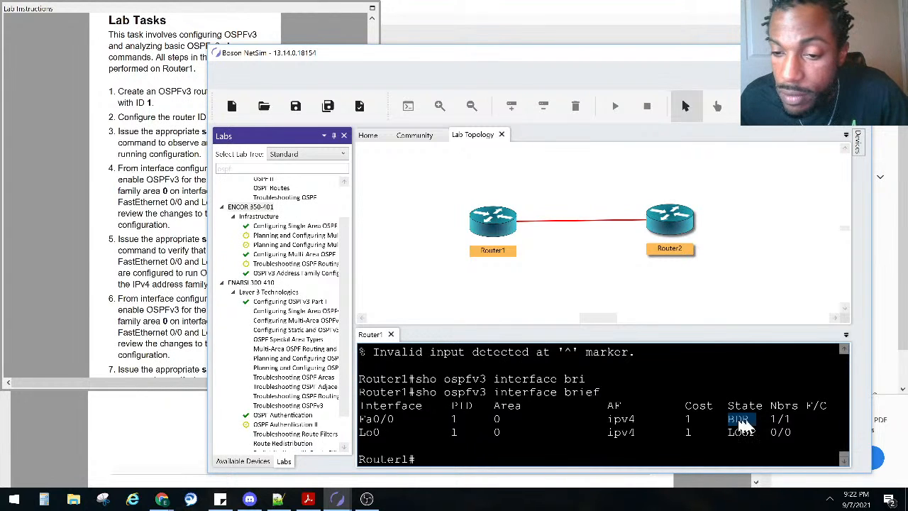
{"action": "left_click", "coordinate": [754, 437]}
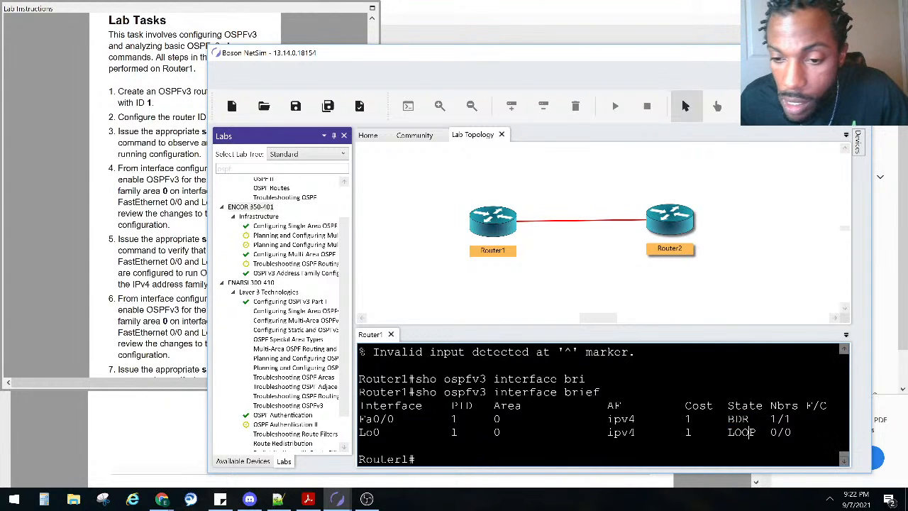
{"action": "double_click", "coordinate": [755, 438]}
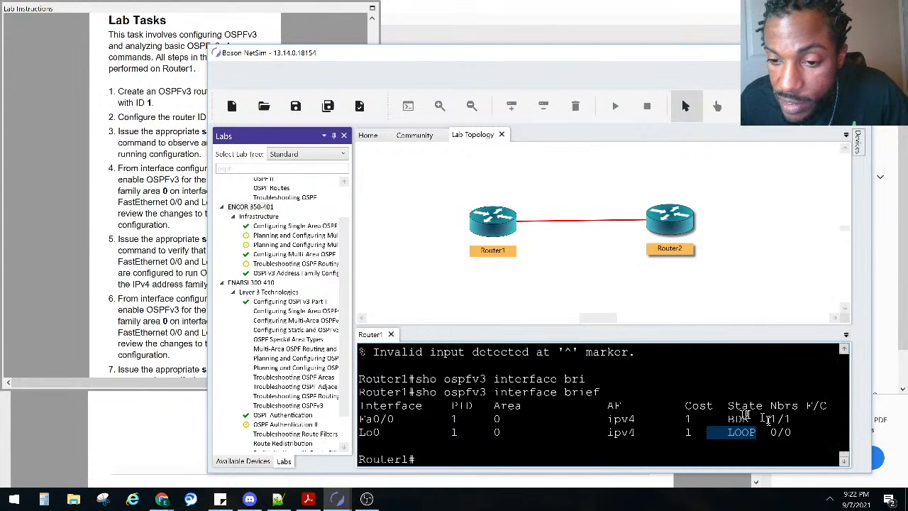
{"action": "left_click", "coordinate": [369, 432]}
{"action": "double_click", "coordinate": [369, 432]}
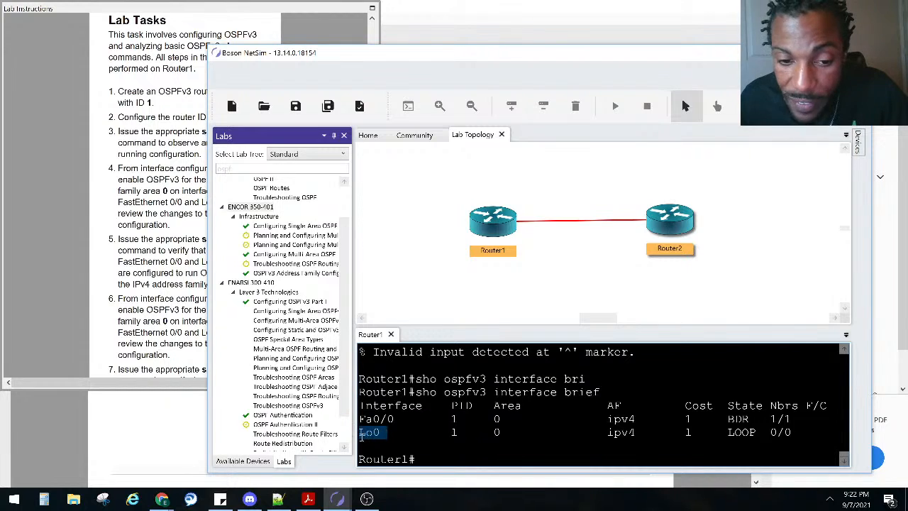
{"action": "double_click", "coordinate": [726, 405]}
{"action": "left_click_drag", "start_coordinate": [758, 431], "coordinate": [832, 406]}
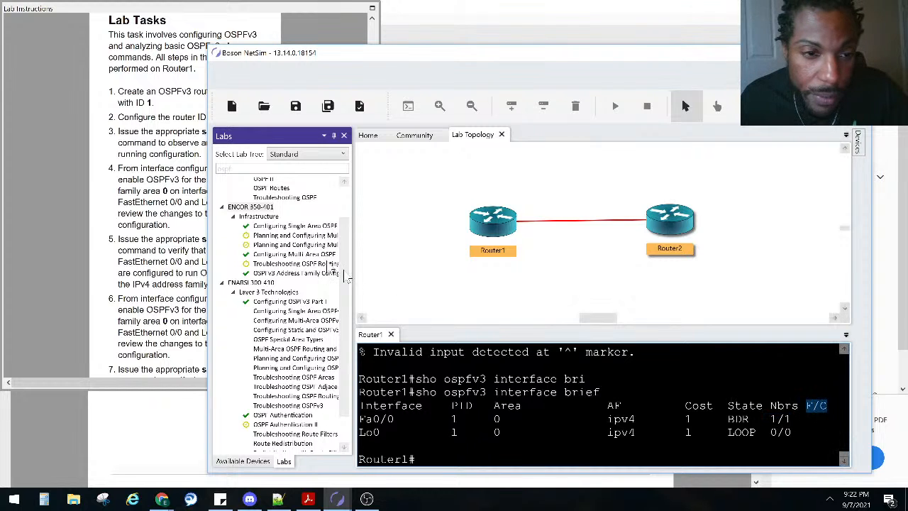
Read lab task 6 and enter global configuration mode on Router1 with configure terminal
{"action": "left_click", "coordinate": [128, 248]}
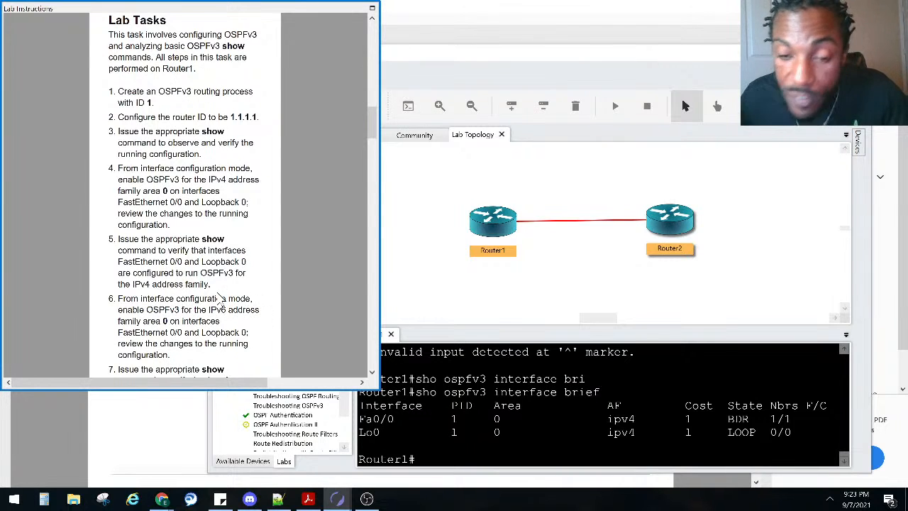
{"action": "left_click", "coordinate": [396, 411]}
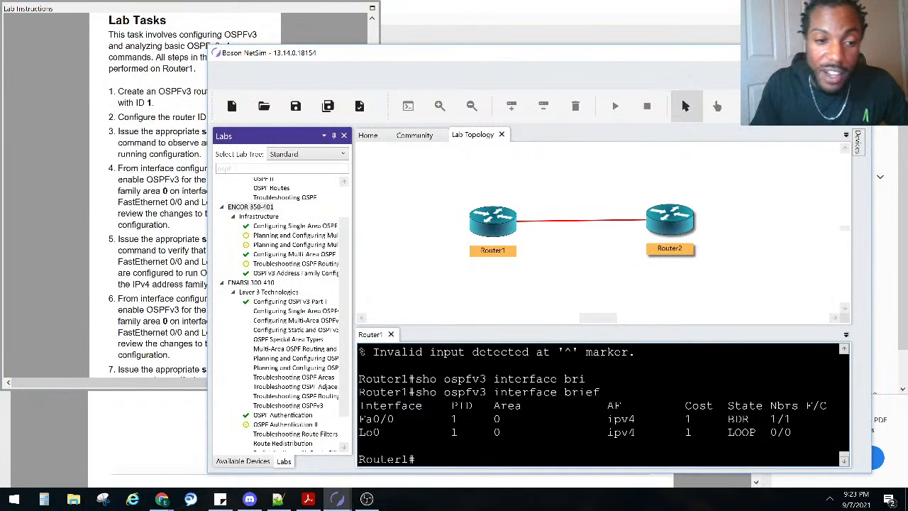
{"action": "left_click", "coordinate": [155, 326]}
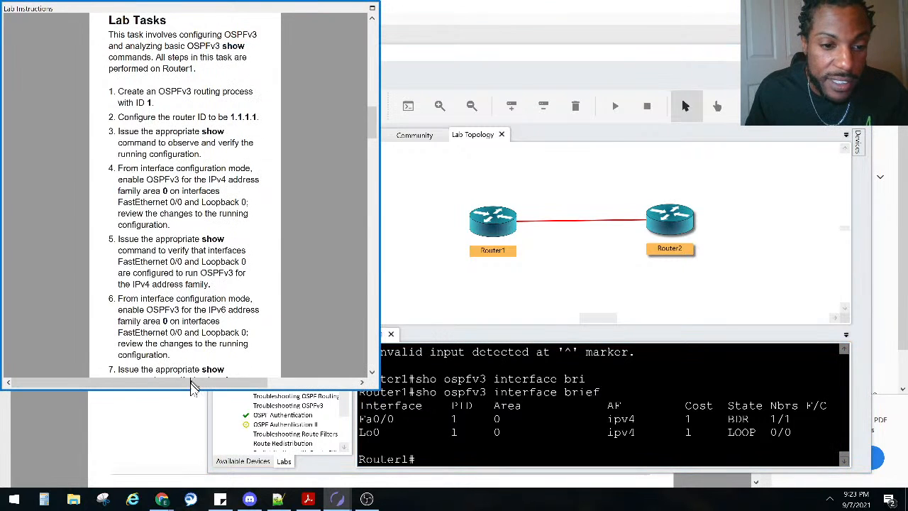
{"action": "left_click", "coordinate": [403, 410]}
{"action": "type", "text": "co"}
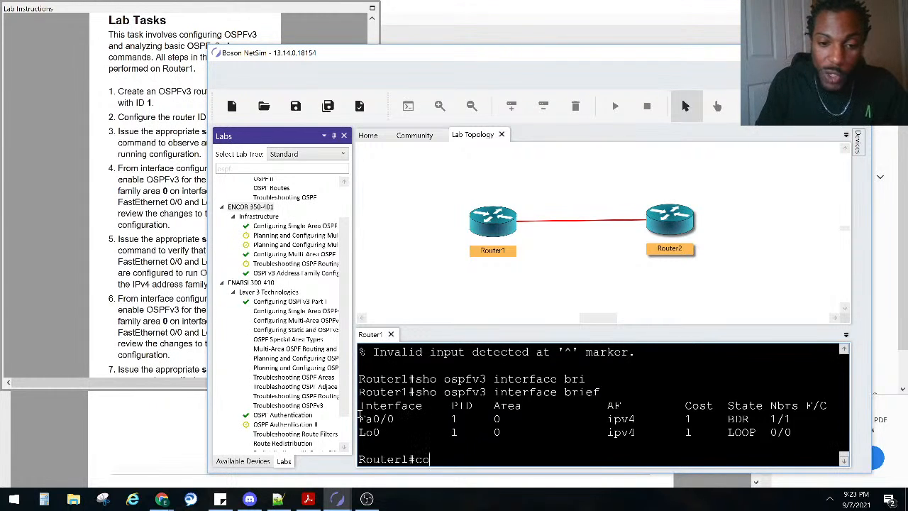
{"action": "type", "text": "nf"}
{"action": "key", "text": "Tab"}
{"action": "type", "text": "t"}
{"action": "key", "text": "Tab"}
{"action": "key", "text": "Return"}
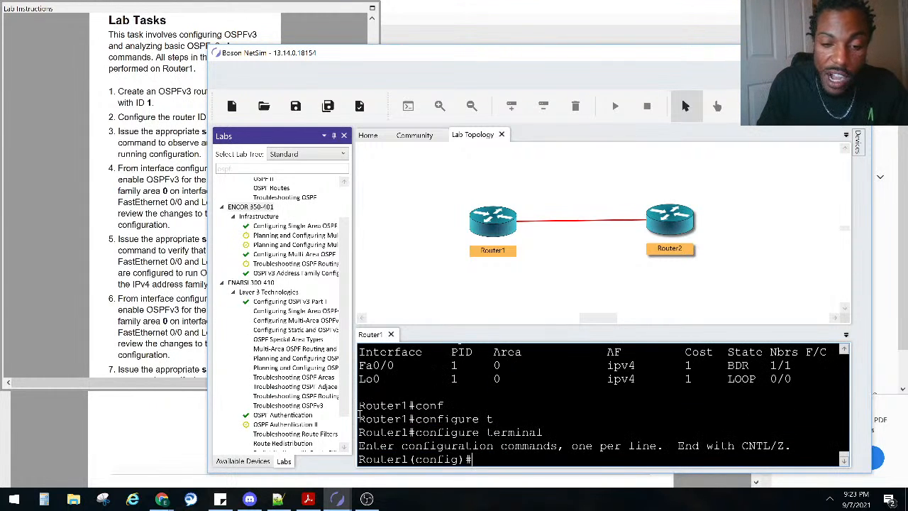
Enter interface configuration mode for FastEthernet 0/0 with interface fastEthernet 0/0
{"action": "type", "text": "in"}
{"action": "key", "text": "Tab"}
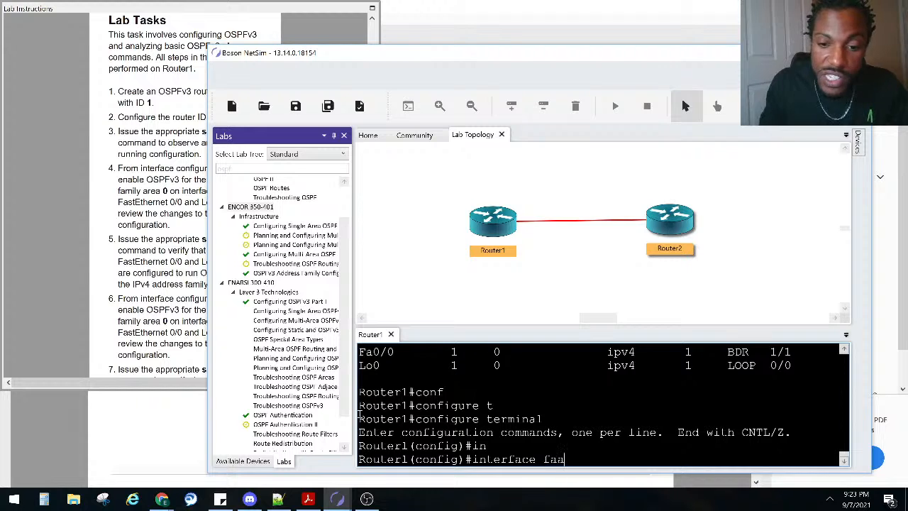
{"action": "type", "text": "fas"}
{"action": "key", "text": "Tab"}
{"action": "type", "text": "0/0"}
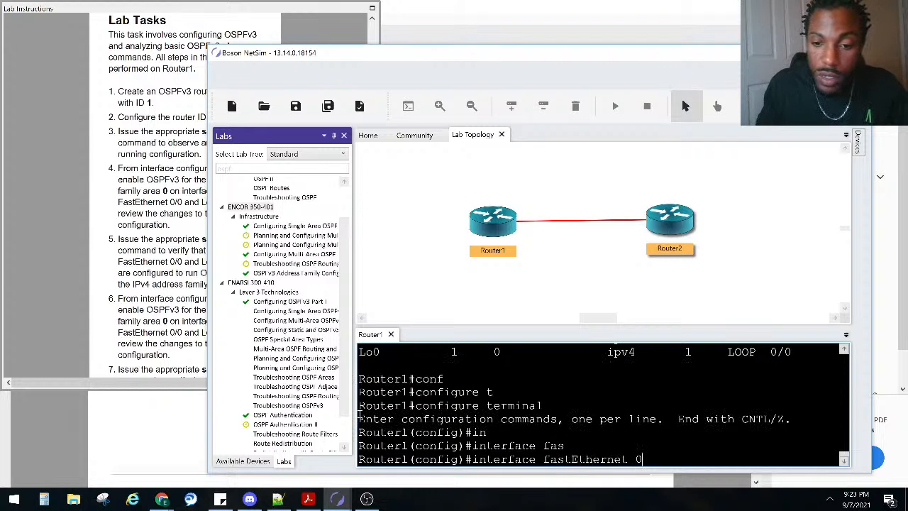
{"action": "key", "text": "Return"}
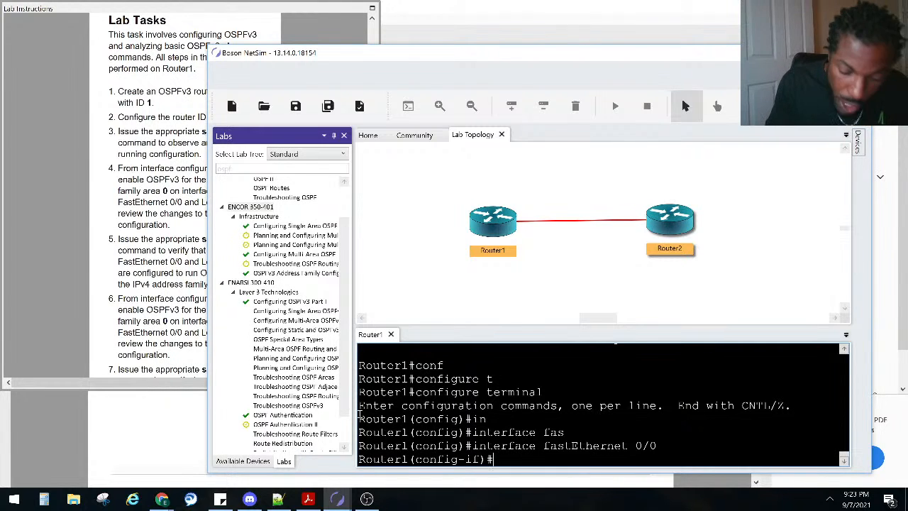
Enable OSPFv3 process 1 for IPv6 area 0 on FastEthernet 0/0 with ospfv3 1 ipv6 area 0
{"action": "type", "text": "ospfv"}
{"action": "key", "text": "Tab"}
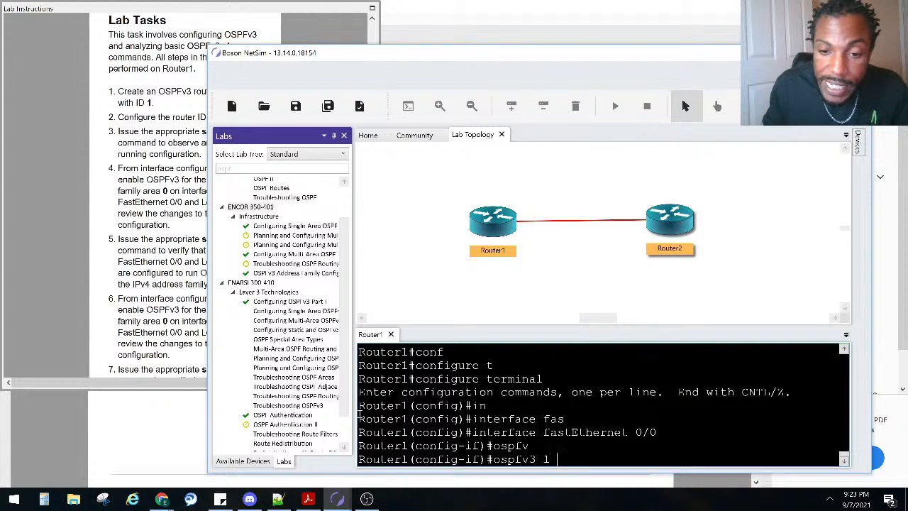
{"action": "type", "text": "1 ?"}
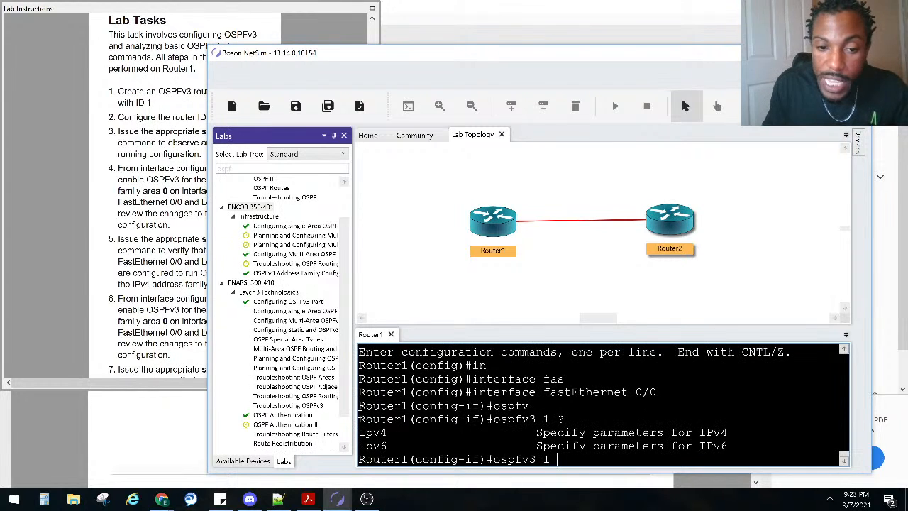
{"action": "type", "text": "ipv"}
{"action": "key", "text": "Tab"}
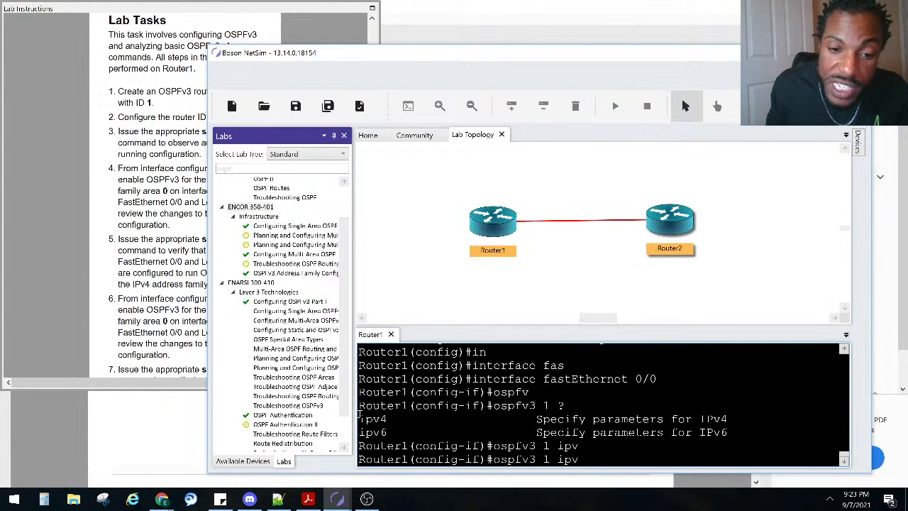
{"action": "type", "text": "6"}
{"action": "key", "text": "Tab"}
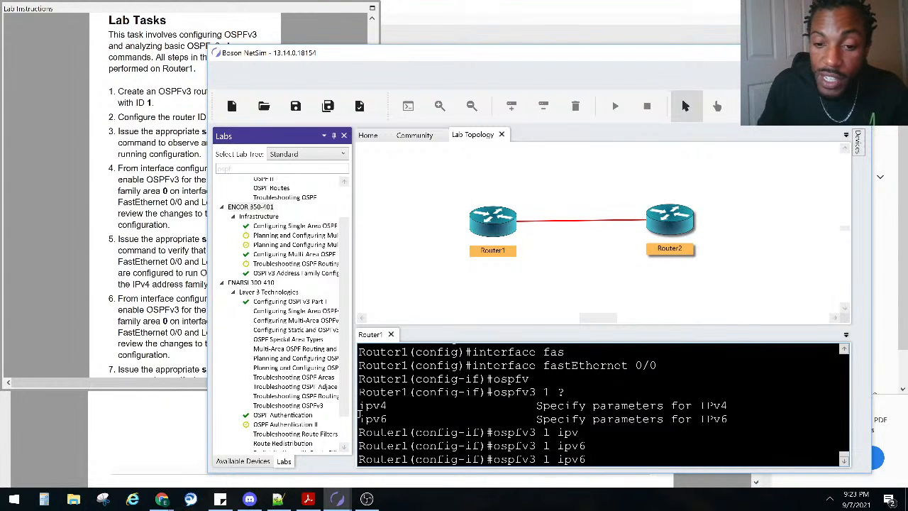
{"action": "type", "text": "are"}
{"action": "key", "text": "Tab"}
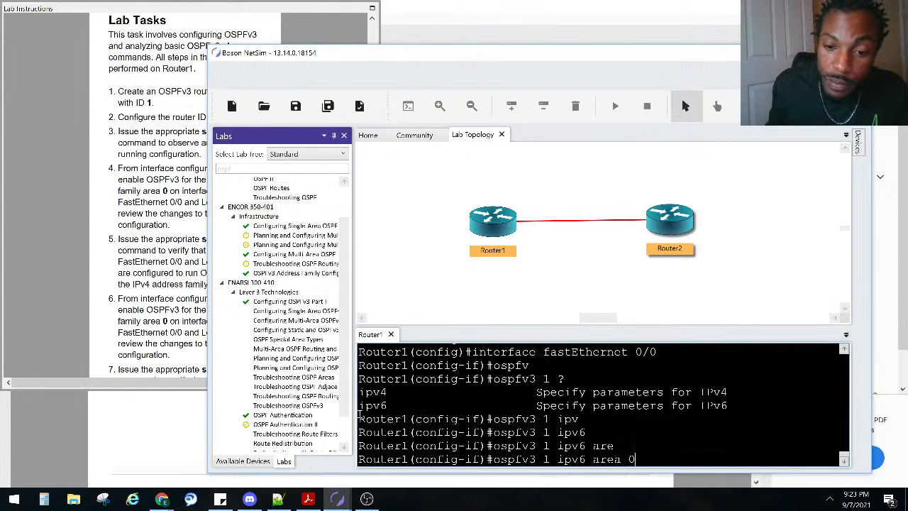
{"action": "type", "text": "0"}
{"action": "key", "text": "Return"}
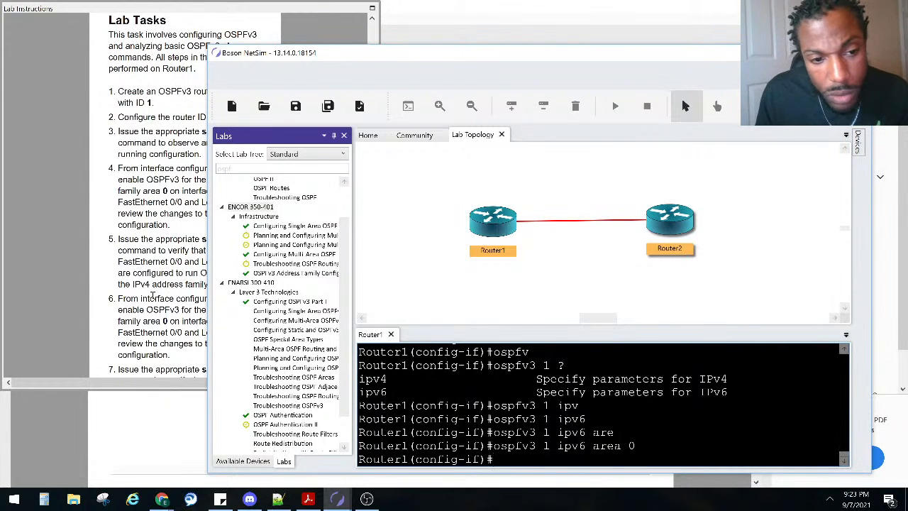
Review the Fa0/0 and Lo0 rows in the earlier brief output and read the OSPF adjacency message for FastEthernet0/0
{"action": "scroll", "coordinate": [574, 410], "scroll_direction": "up", "scroll_amount": 3}
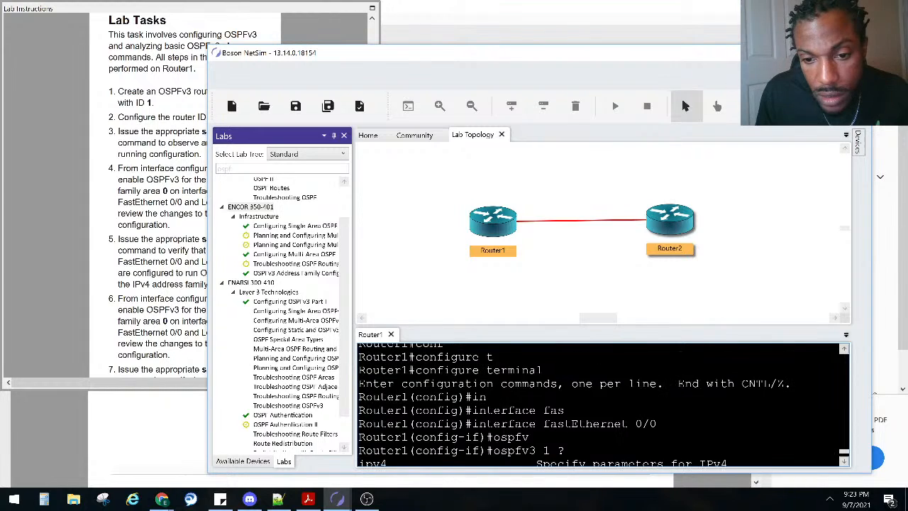
{"action": "left_click_drag", "start_coordinate": [642, 402], "coordinate": [344, 387]}
{"action": "scroll", "coordinate": [340, 386], "scroll_direction": "down", "scroll_amount": 1}
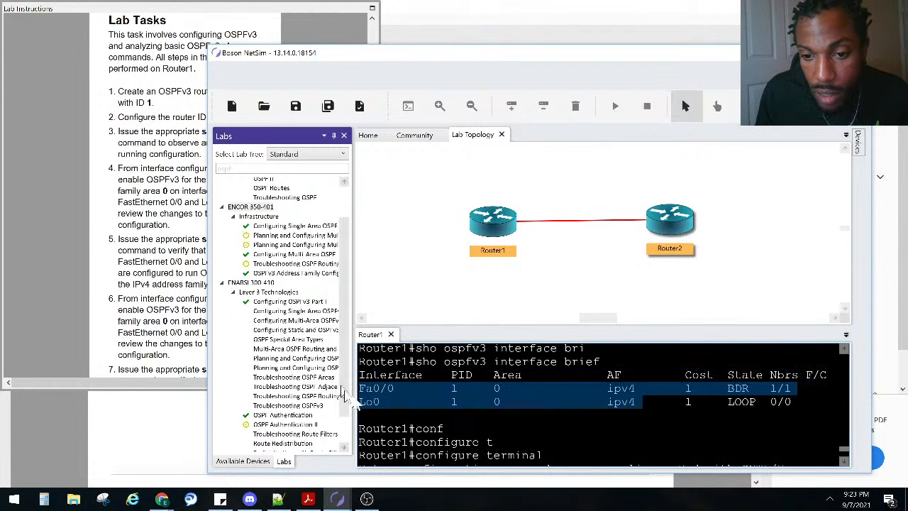
{"action": "scroll", "coordinate": [568, 402], "scroll_direction": "down", "scroll_amount": 5}
{"action": "scroll", "coordinate": [445, 403], "scroll_direction": "up", "scroll_amount": 3}
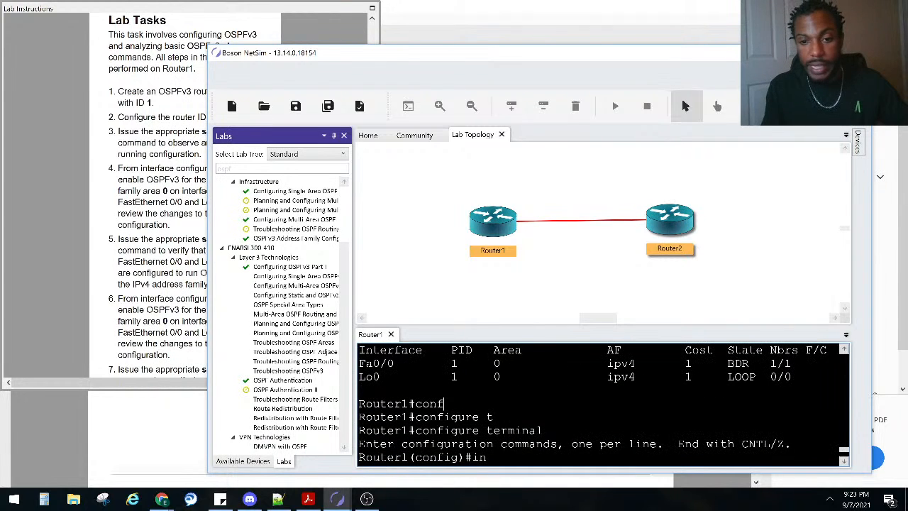
{"action": "scroll", "coordinate": [580, 390], "scroll_direction": "down", "scroll_amount": 4}
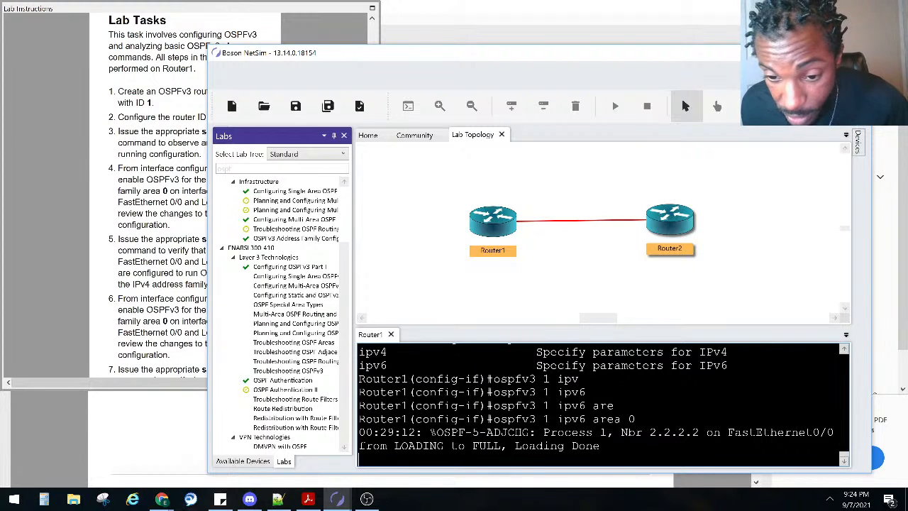
{"action": "left_click_drag", "start_coordinate": [602, 445], "coordinate": [359, 433]}
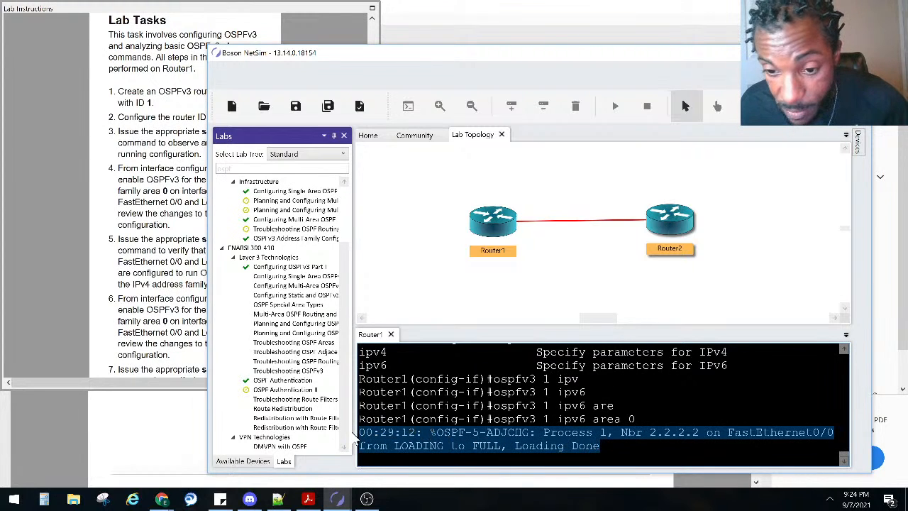
Clear to a fresh prompt and switch to Loopback 0 interface configuration with inter loop0
{"action": "left_click", "coordinate": [561, 408]}
{"action": "key", "text": "Return"}
{"action": "key", "text": "Return"}
{"action": "key", "text": "Return"}
{"action": "key", "text": "Return"}
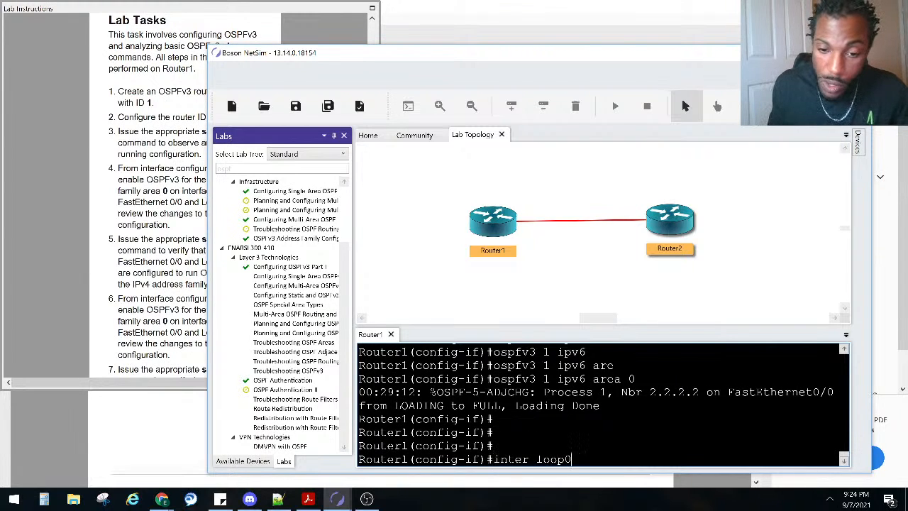
{"action": "key", "text": "Return"}
Enable OSPFv3 process 1 for IPv6 area 0 on Loopback 0 with ospfv3 1 ipv6 area 0
{"action": "type", "text": "ospfv"}
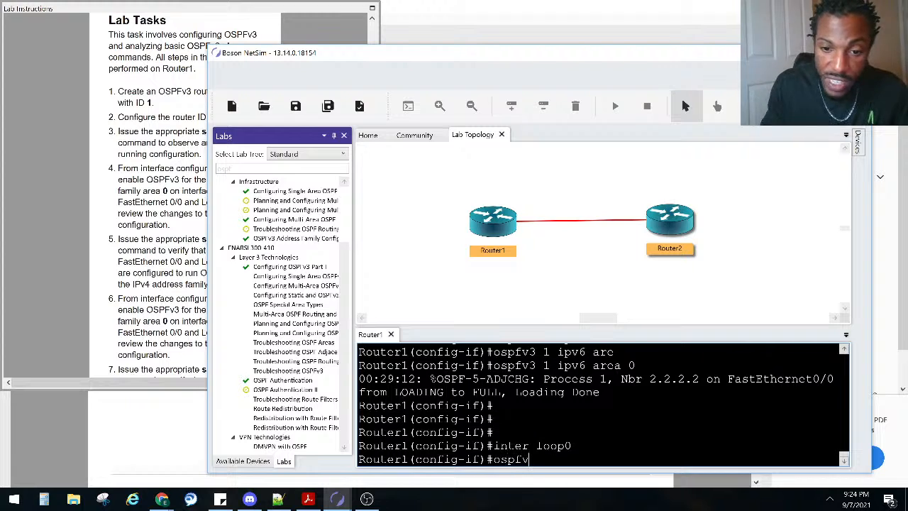
{"action": "key", "text": "Tab"}
{"action": "type", "text": "1 i"}
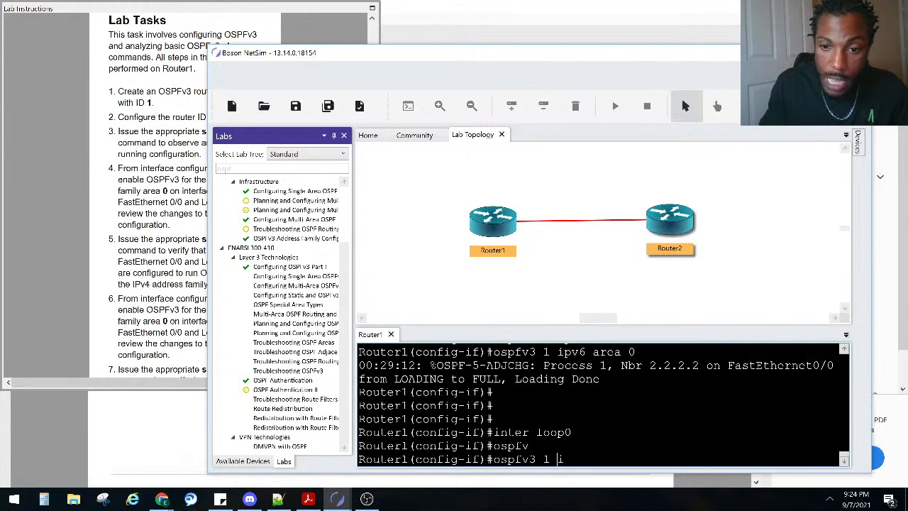
{"action": "type", "text": "pv"}
{"action": "key", "text": "Tab"}
{"action": "type", "text": "6"}
{"action": "key", "text": "Tab"}
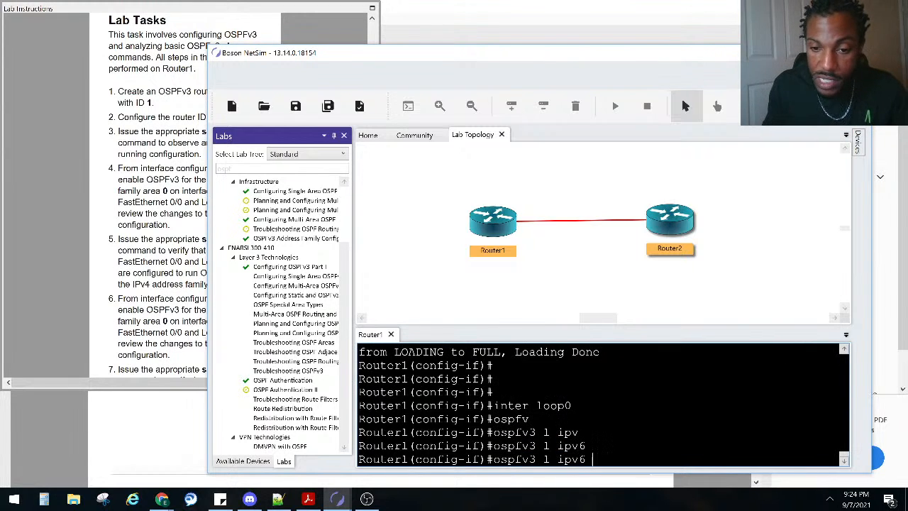
{"action": "type", "text": "area"}
{"action": "key", "text": "Tab"}
{"action": "type", "text": "0"}
{"action": "key", "text": "Return"}
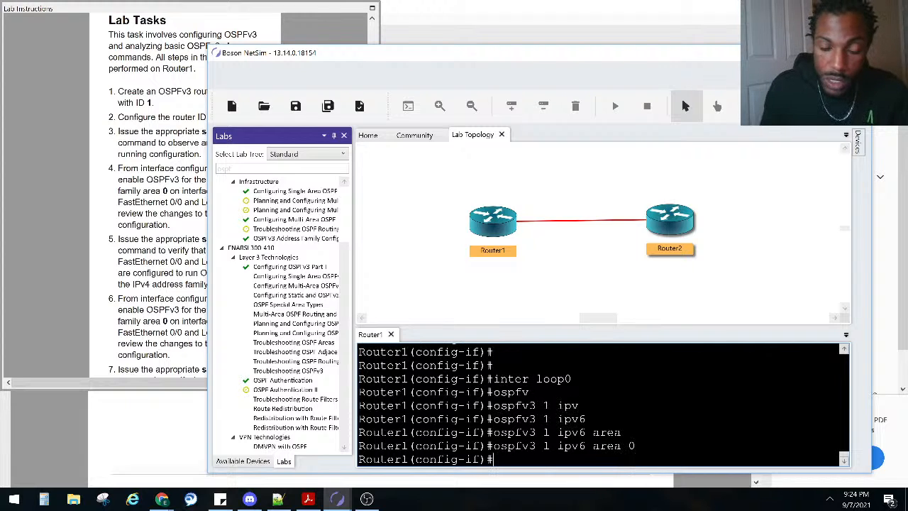
Return Router1 to privileged EXEC mode and run sho ospfv3 interface brief
{"action": "key", "text": "ctrl+z"}
{"action": "type", "text": "sho i"}
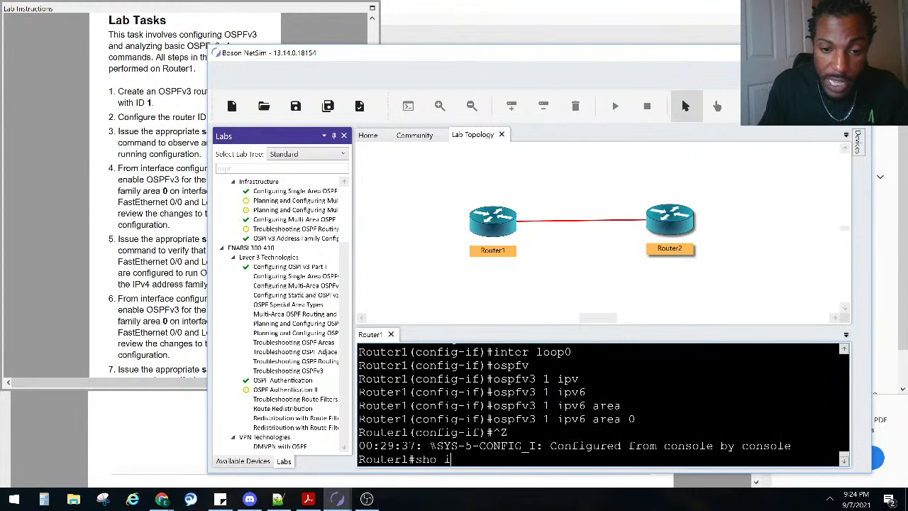
{"action": "type", "text": "p os"}
{"action": "key", "text": "Tab"}
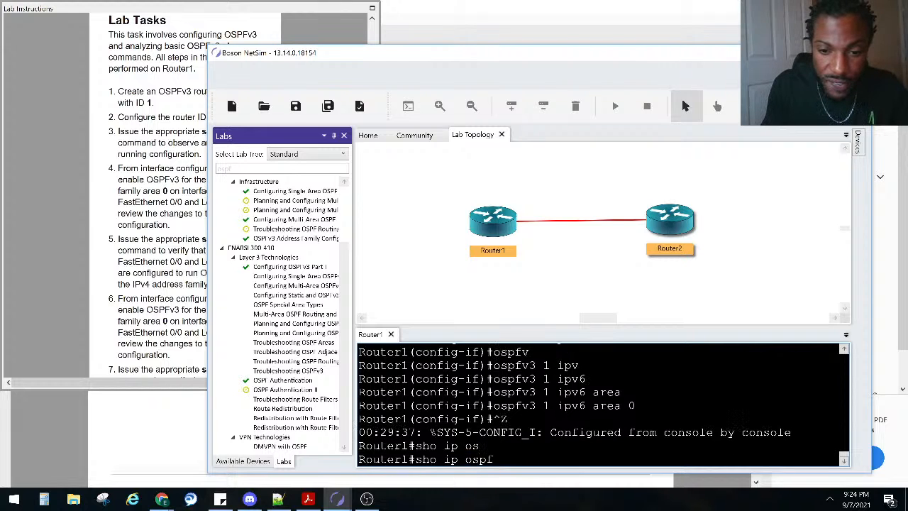
{"action": "type", "text": "ospv"}
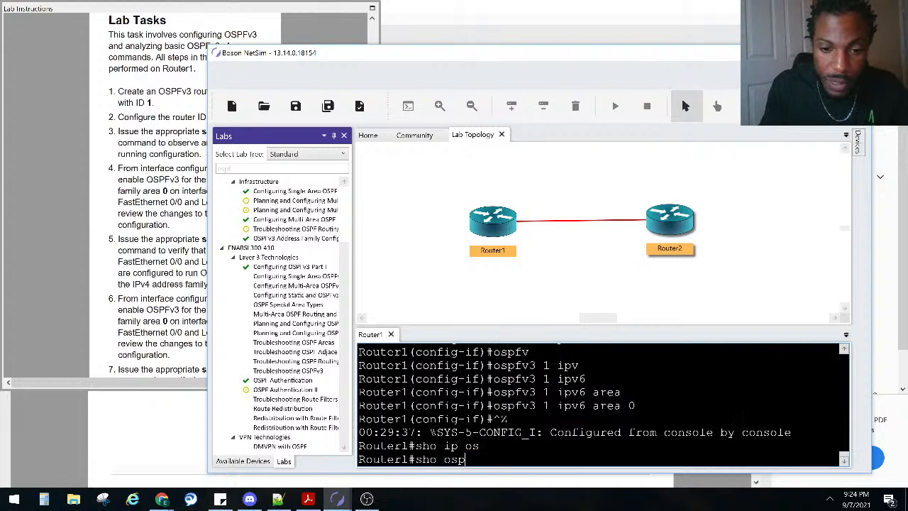
{"action": "key", "text": "Tab"}
{"action": "key", "text": "Tab"}
{"action": "type", "text": "v3 "}
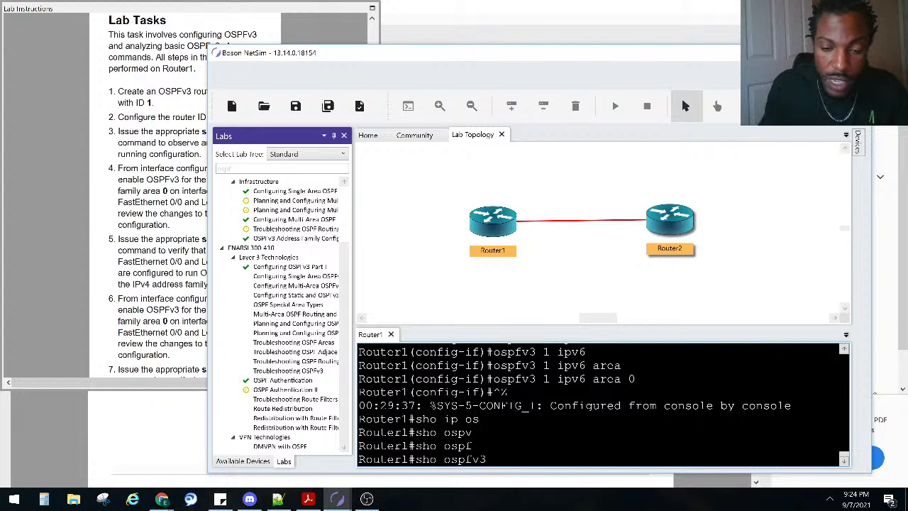
{"action": "type", "text": "in"}
{"action": "key", "text": "Tab"}
{"action": "type", "text": "bri"}
{"action": "key", "text": "Tab"}
{"action": "key", "text": "Return"}
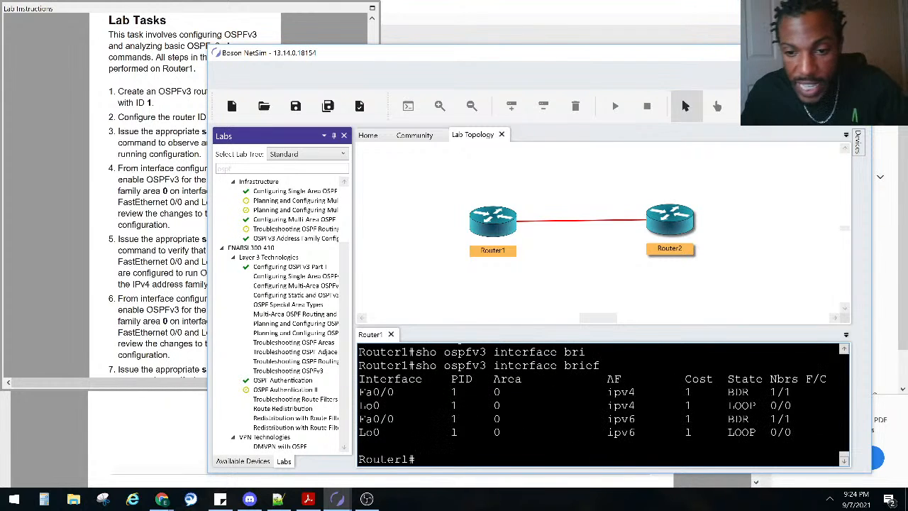
Compare the ipv4 and ipv6 address family rows for Fa0/0 and Lo0 in the brief output
{"action": "left_click_drag", "start_coordinate": [794, 412], "coordinate": [336, 394]}
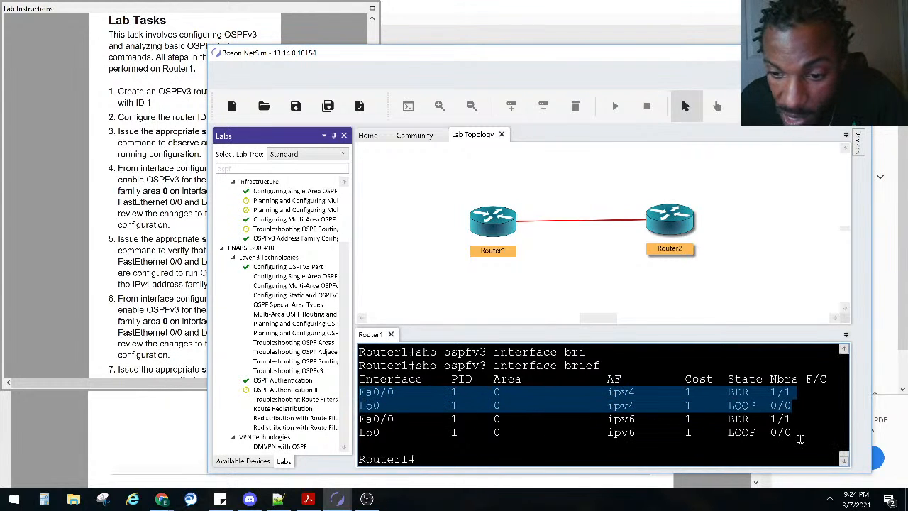
{"action": "left_click_drag", "start_coordinate": [798, 433], "coordinate": [338, 427]}
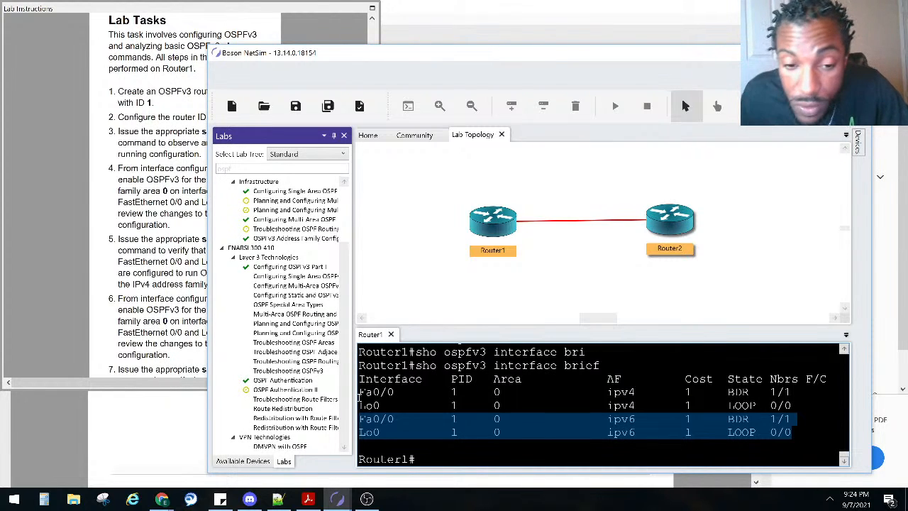
{"action": "left_click_drag", "start_coordinate": [649, 394], "coordinate": [600, 394]}
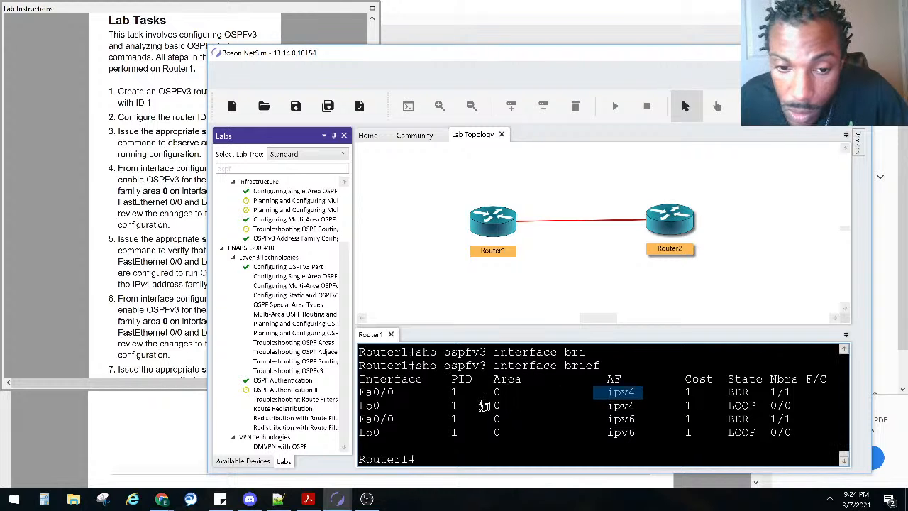
{"action": "left_click", "coordinate": [494, 403]}
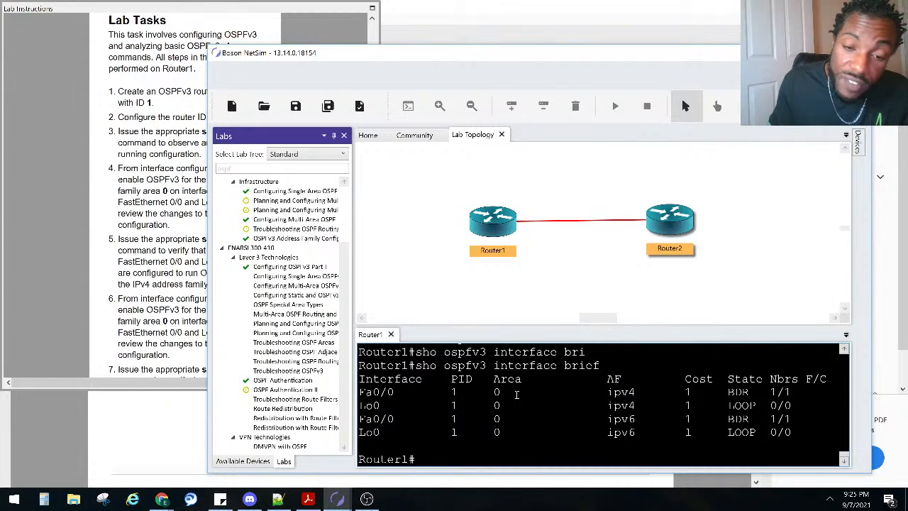
Run sho ipv6 ospf neighbor on Router1 and widen the simulator window to read the neighbor's interface
{"action": "type", "text": "sho ipv"}
{"action": "key", "text": "Tab"}
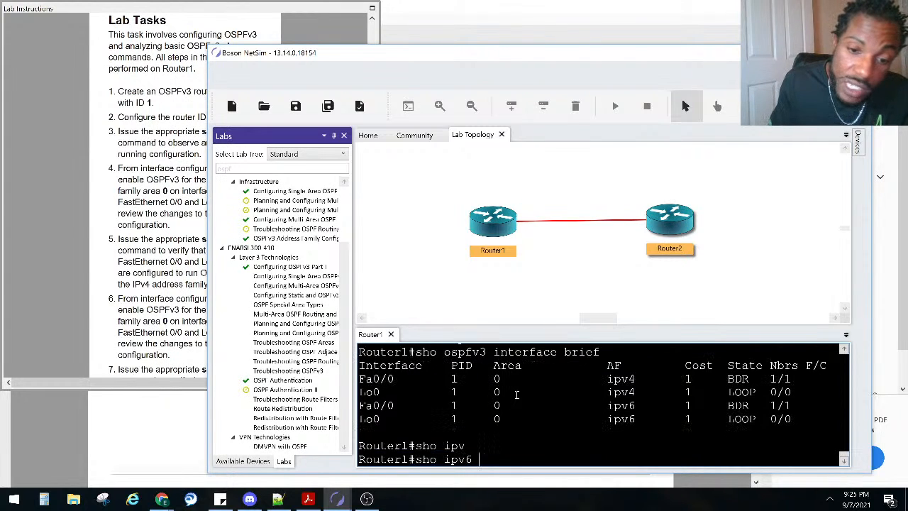
{"action": "type", "text": "os"}
{"action": "key", "text": "Tab"}
{"action": "type", "text": "ne"}
{"action": "key", "text": "Tab"}
{"action": "key", "text": "Return"}
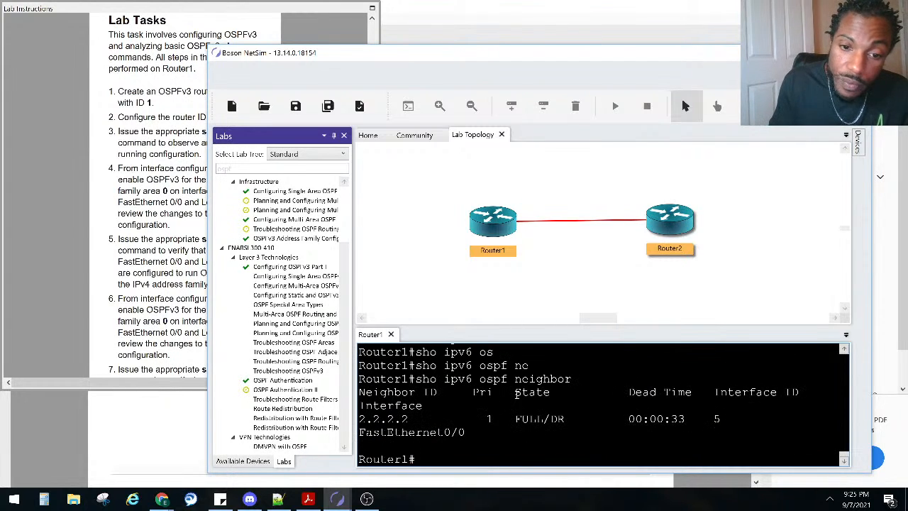
{"action": "left_click_drag", "start_coordinate": [212, 321], "coordinate": [88, 320]}
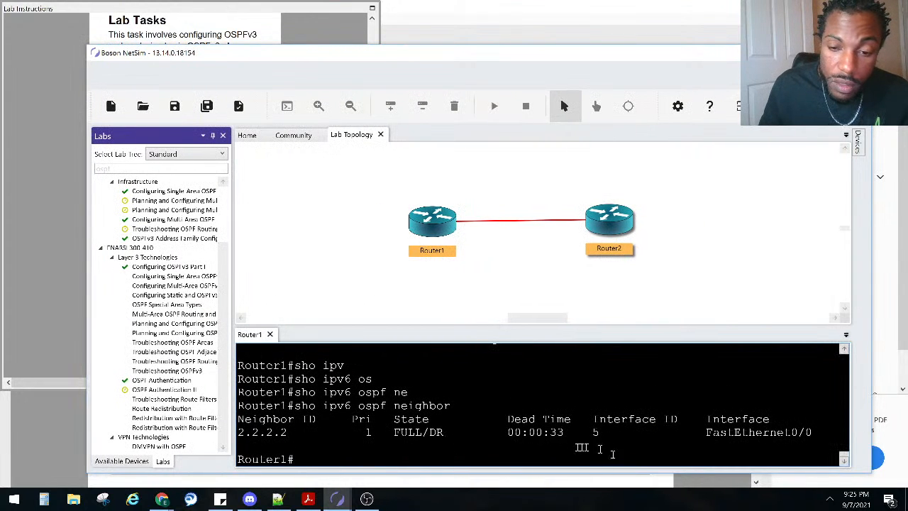
{"action": "left_click_drag", "start_coordinate": [812, 434], "coordinate": [691, 433]}
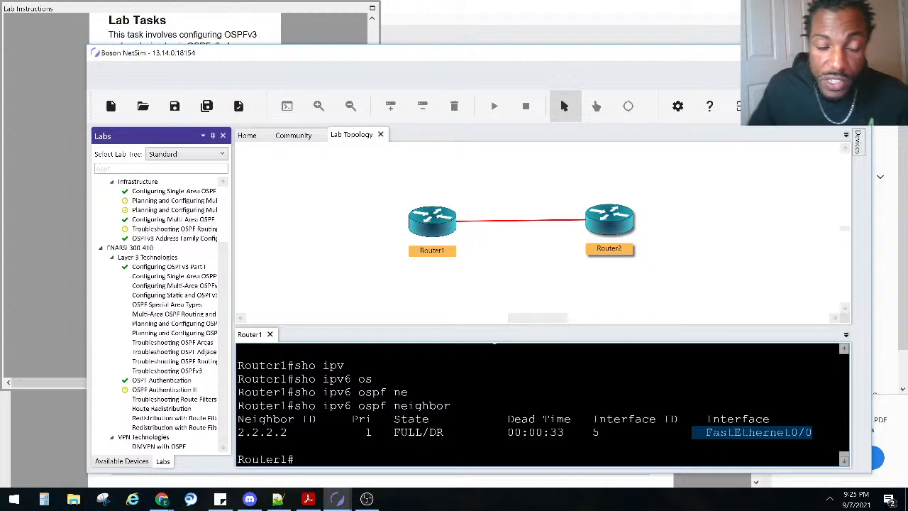
Read lab tasks 7 to 10 in the instructions and check task 7 against the ipv6 rows of the brief output
{"action": "left_click", "coordinate": [67, 183]}
{"action": "scroll", "coordinate": [71, 187], "scroll_direction": "down", "scroll_amount": 5}
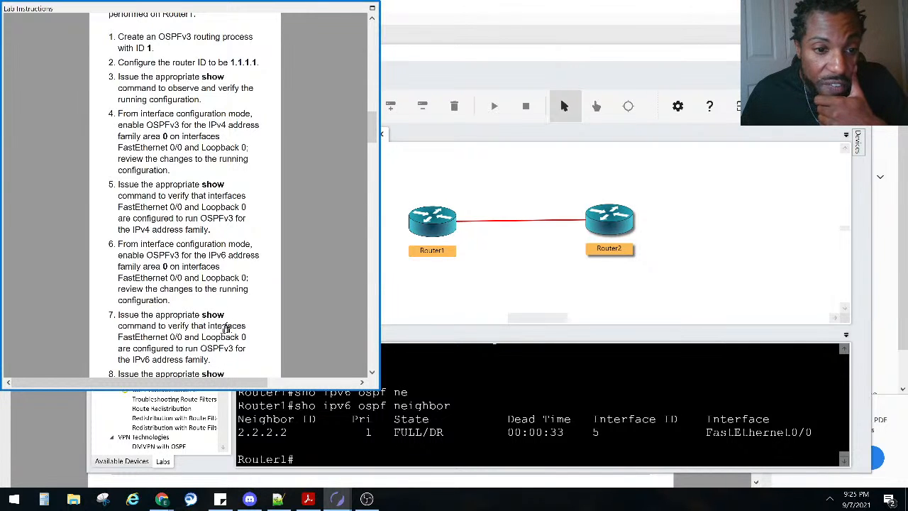
{"action": "left_click", "coordinate": [490, 388]}
{"action": "scroll", "coordinate": [500, 387], "scroll_direction": "up", "scroll_amount": 3}
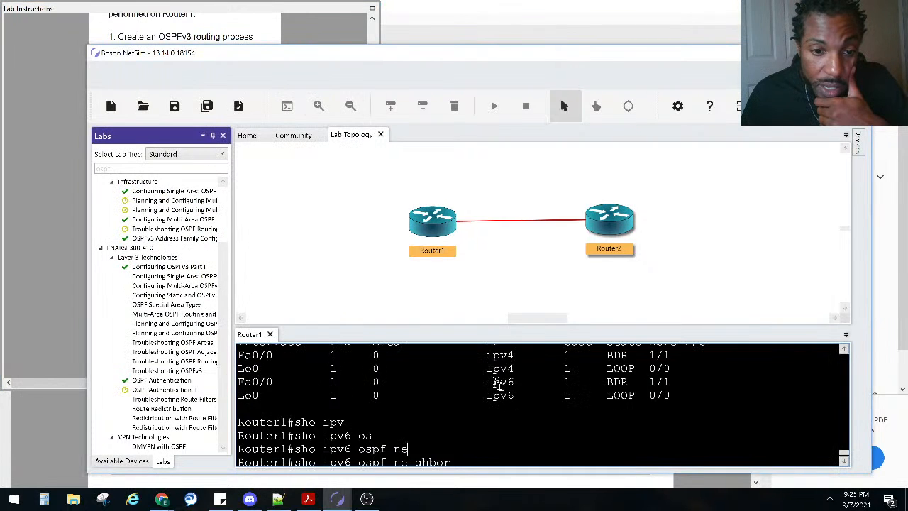
{"action": "left_click_drag", "start_coordinate": [504, 383], "coordinate": [288, 385]}
{"action": "left_click", "coordinate": [56, 302]}
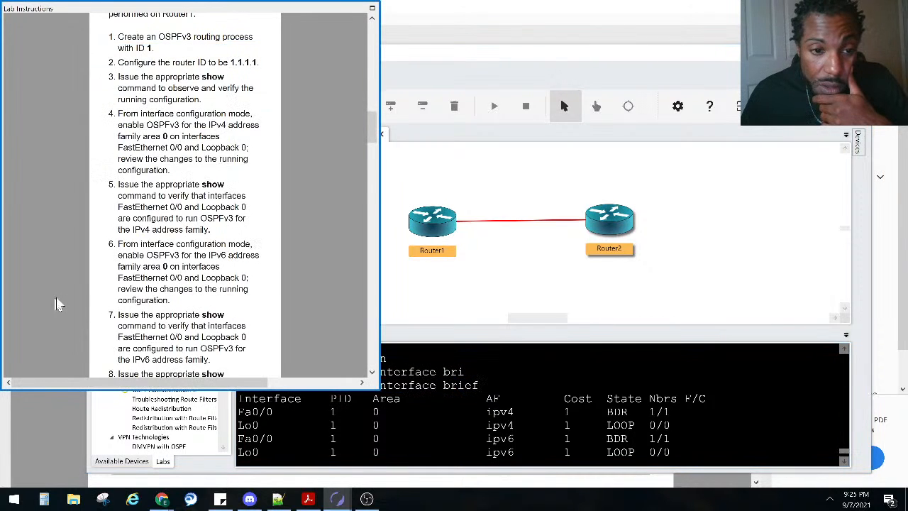
{"action": "scroll", "coordinate": [141, 293], "scroll_direction": "down", "scroll_amount": 3}
{"action": "scroll", "coordinate": [142, 290], "scroll_direction": "down", "scroll_amount": 1}
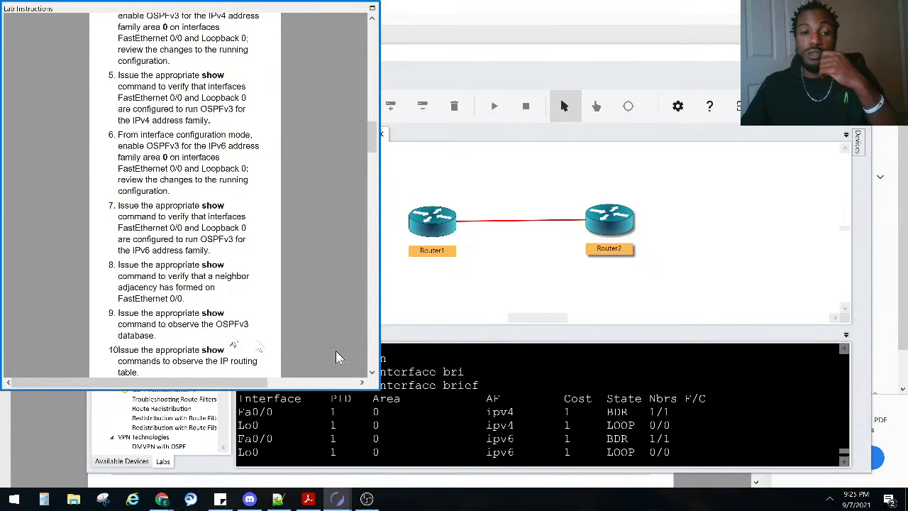
{"action": "left_click", "coordinate": [538, 371]}
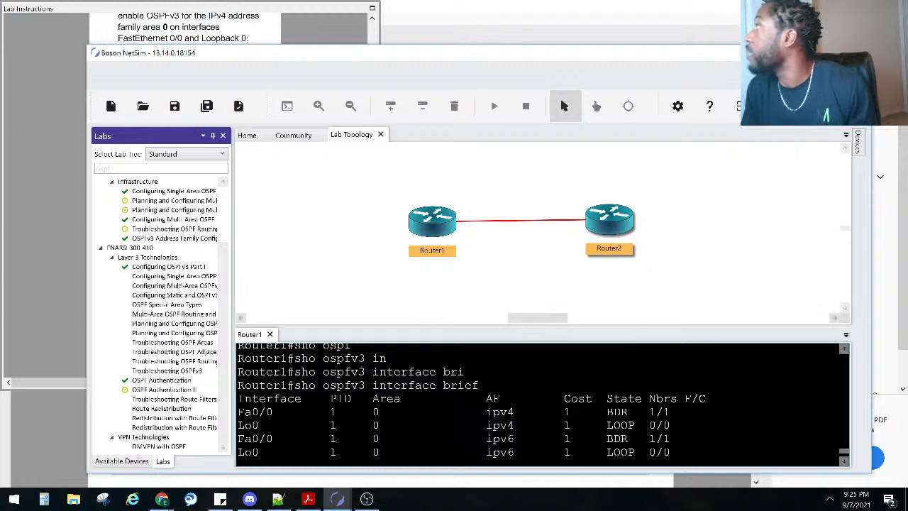
{"action": "key", "text": "alt+Tab"}
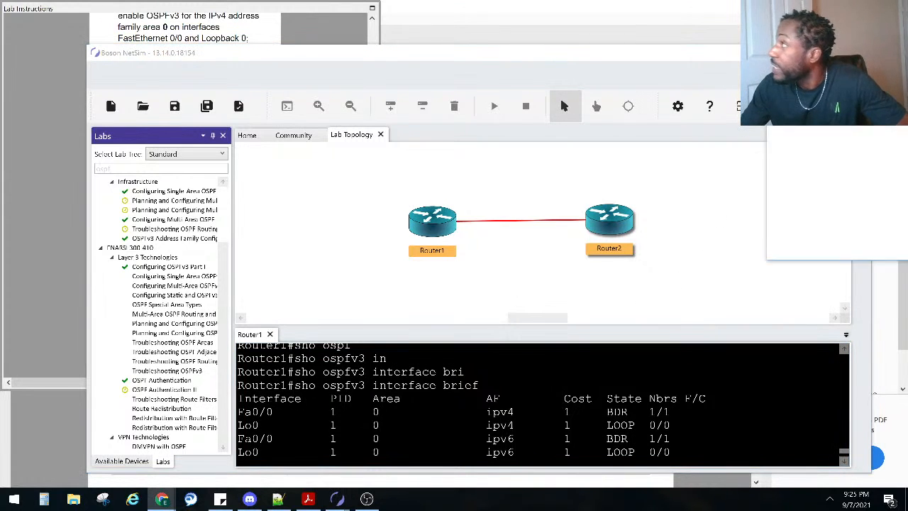
Bring the Ars Technica article on ransomware hackers and holiday weekends into view, read its headline and subheading, and move the browser window away
{"action": "left_click_drag", "start_coordinate": [907, 120], "coordinate": [497, 113]}
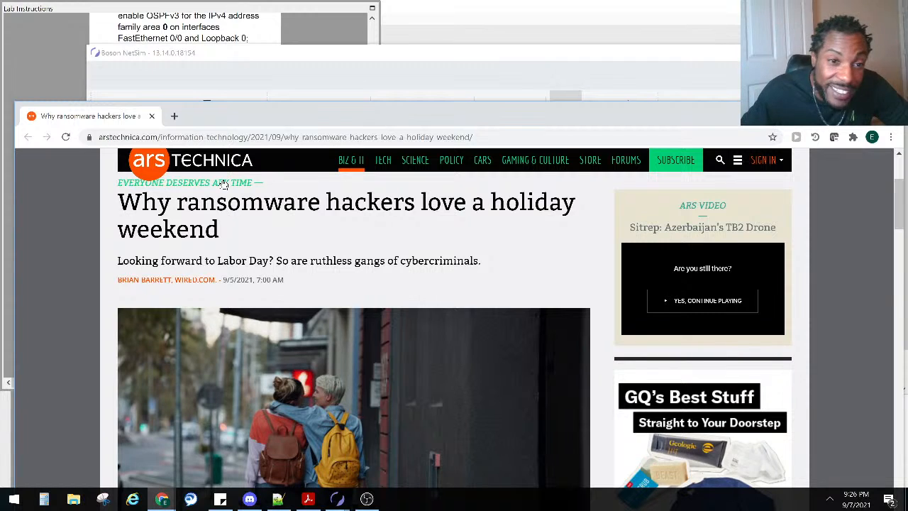
{"action": "triple_click", "coordinate": [227, 232]}
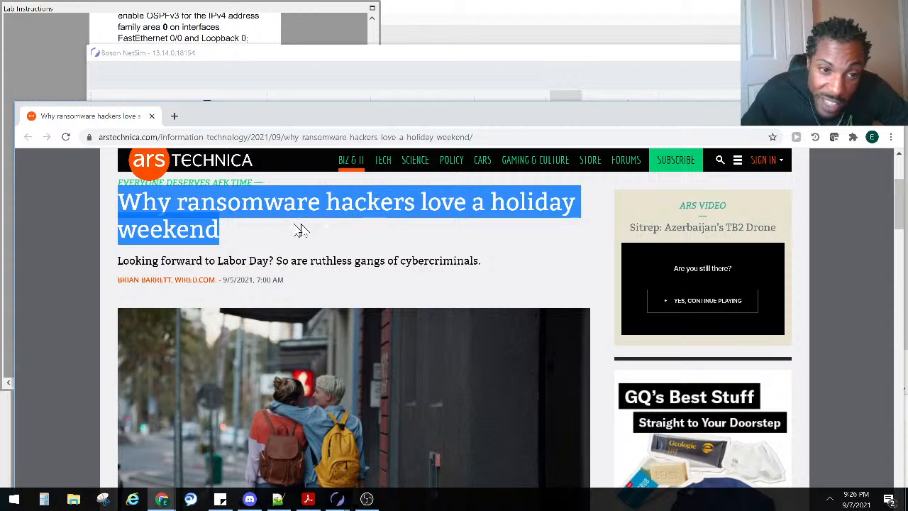
{"action": "left_click", "coordinate": [246, 228]}
{"action": "left_click_drag", "start_coordinate": [269, 261], "coordinate": [216, 264]}
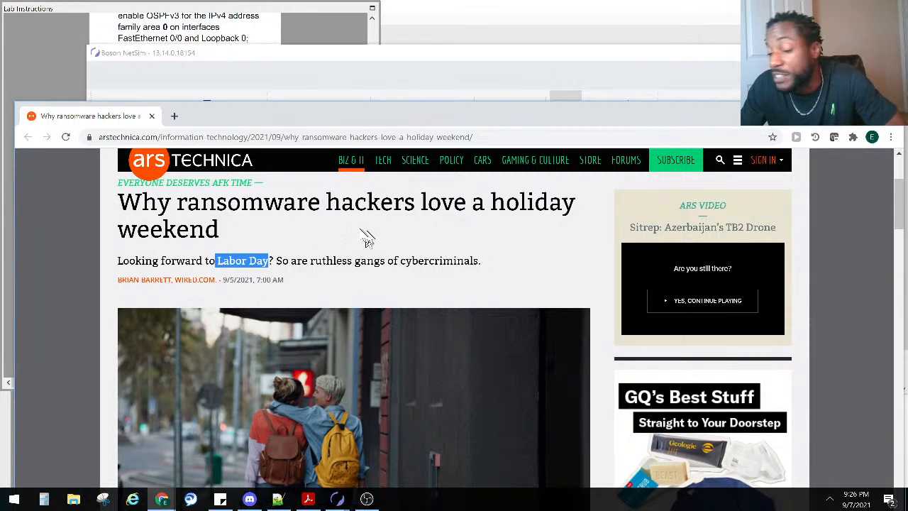
{"action": "left_click", "coordinate": [297, 263]}
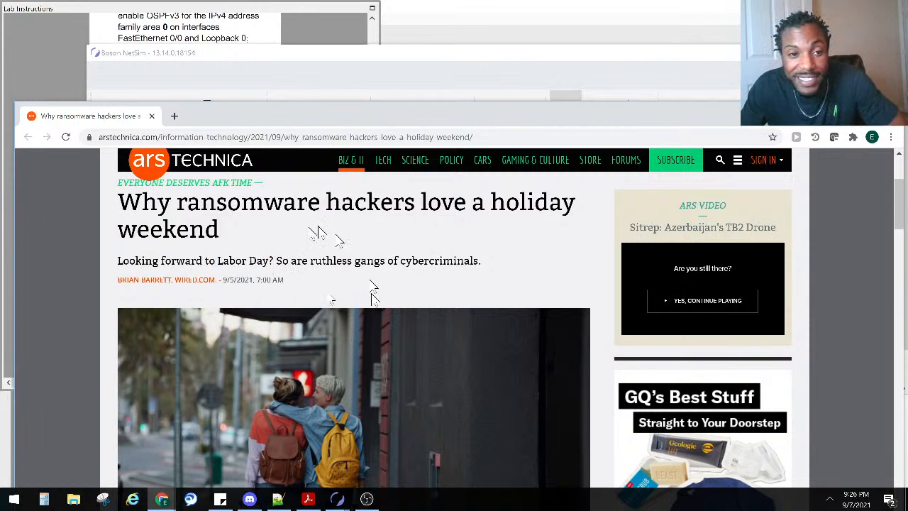
{"action": "left_click_drag", "start_coordinate": [271, 122], "coordinate": [907, 135]}
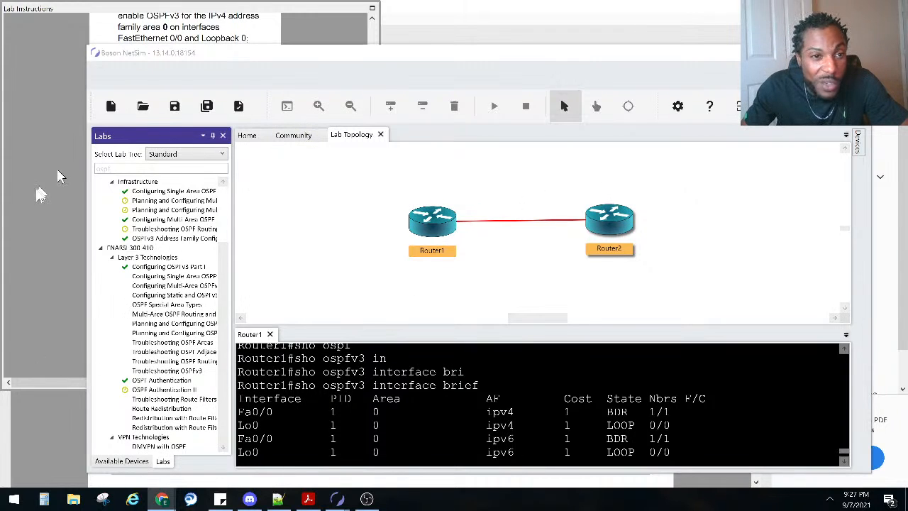
Check task 9 in the lab instructions and try to display the OSPFv3 database on Router1 with sho ip ospfv3 dat
{"action": "left_click", "coordinate": [61, 178]}
{"action": "scroll", "coordinate": [157, 245], "scroll_direction": "down", "scroll_amount": 2}
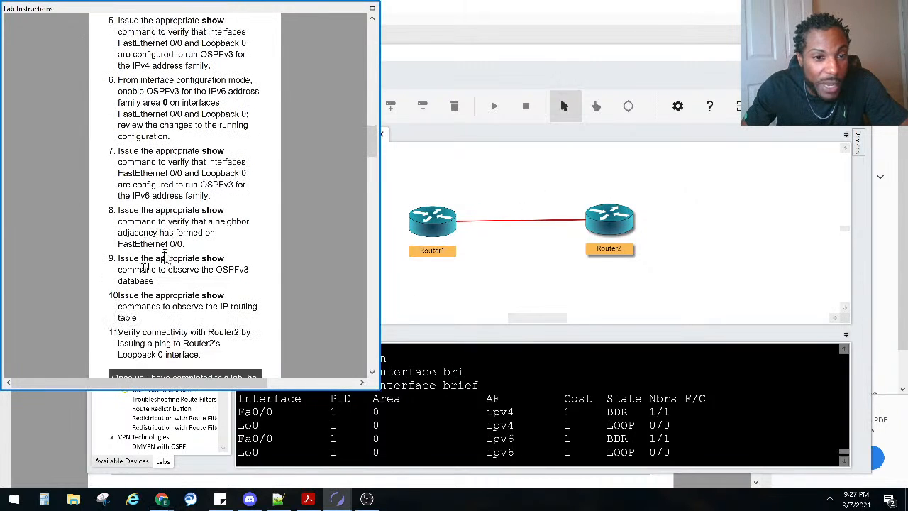
{"action": "left_click", "coordinate": [483, 409]}
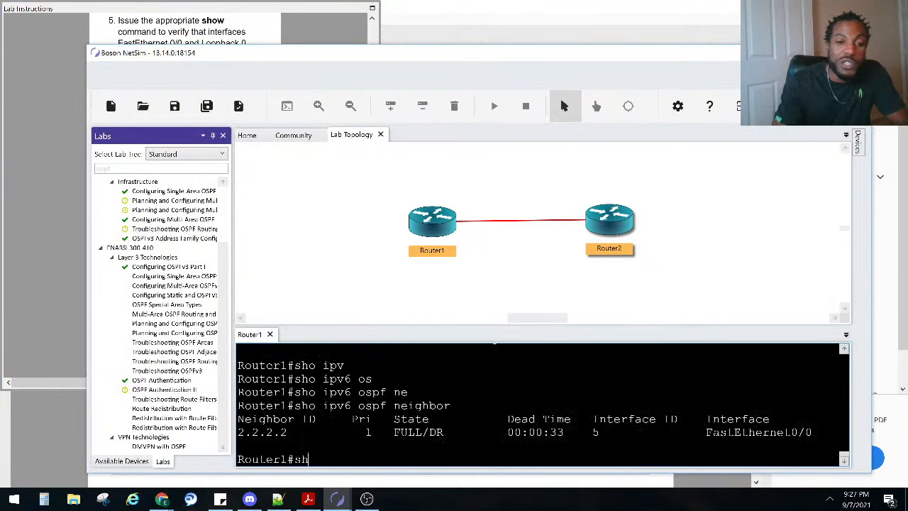
{"action": "type", "text": "o ip ospfv"}
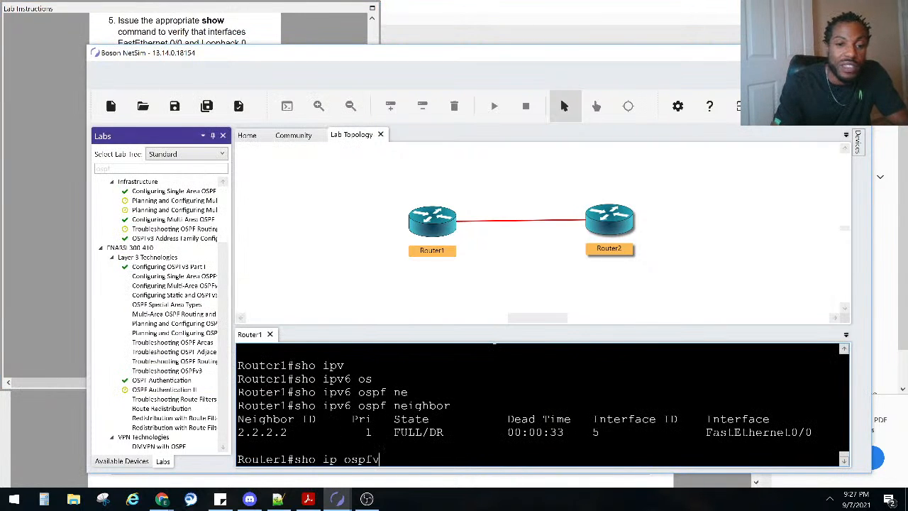
{"action": "key", "text": "Tab"}
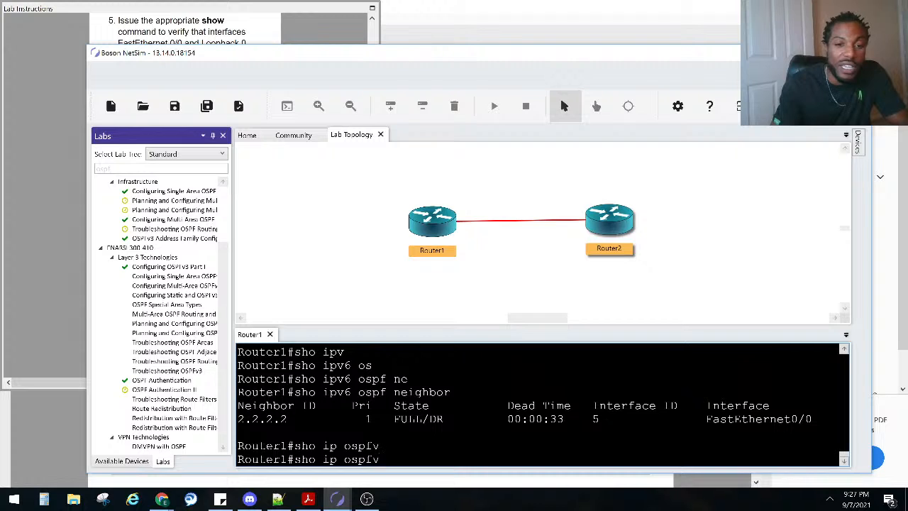
{"action": "type", "text": "3 dat"}
{"action": "key", "text": "Tab"}
{"action": "key", "text": "Return"}
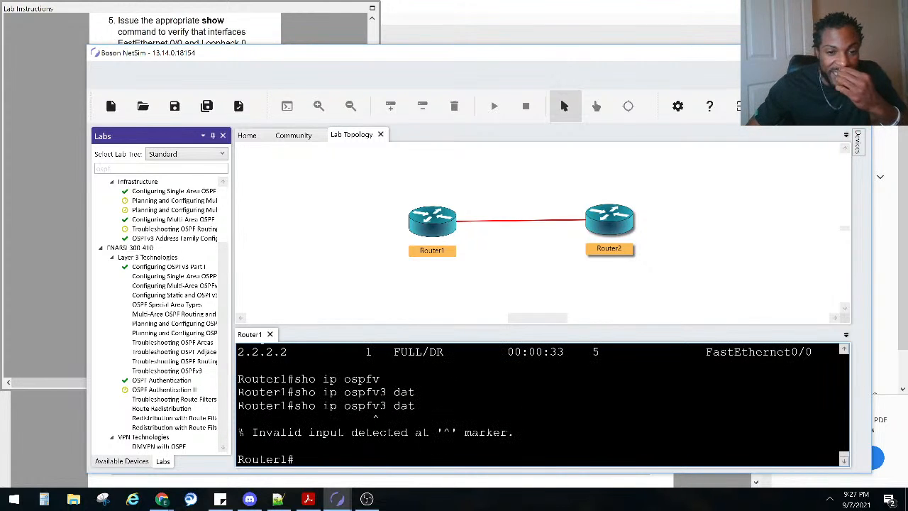
Run sho ipv6 ospf database on Router1 and page through to the end of the output
{"action": "type", "text": "sip"}
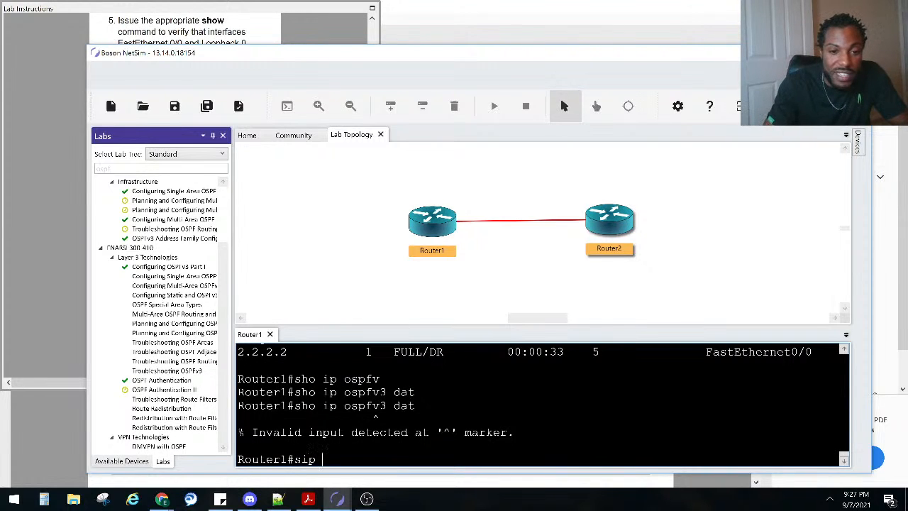
{"action": "type", "text": "o ipv"}
{"action": "key", "text": "Tab"}
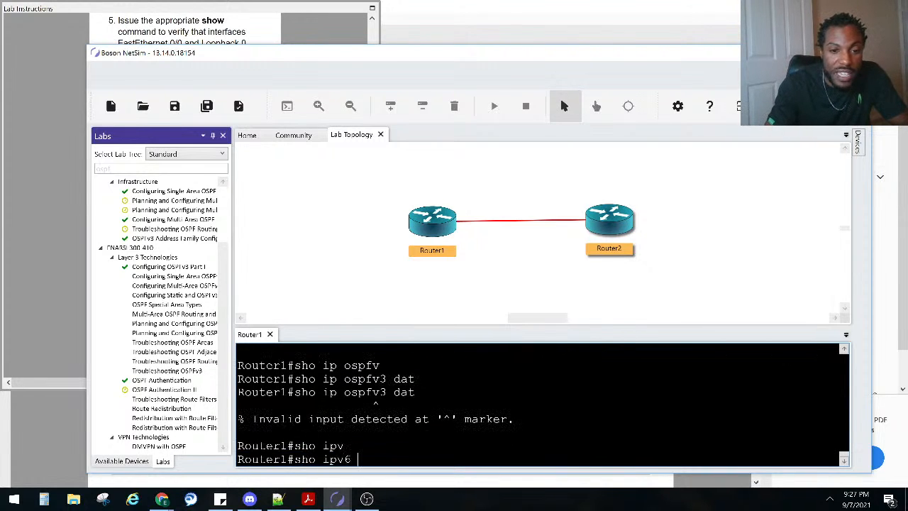
{"action": "type", "text": "osf"}
{"action": "key", "text": "Tab"}
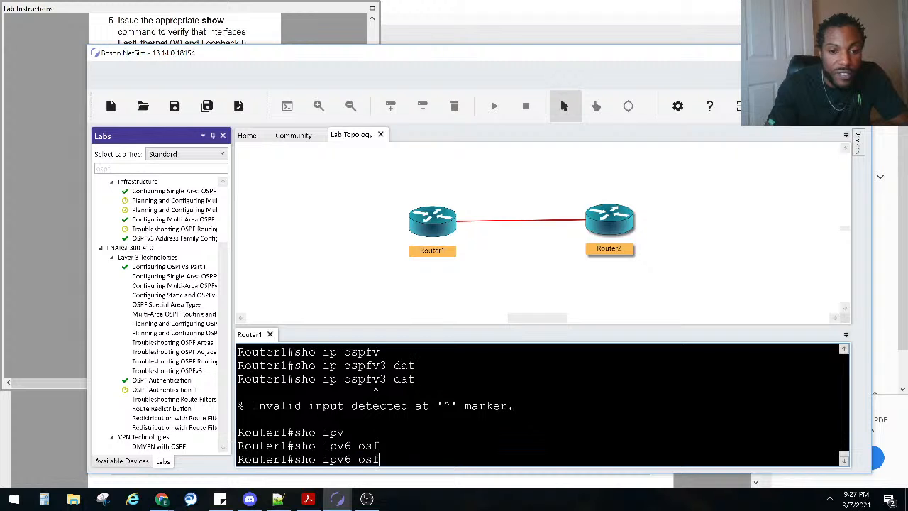
{"action": "type", "text": "p"}
{"action": "key", "text": "Tab"}
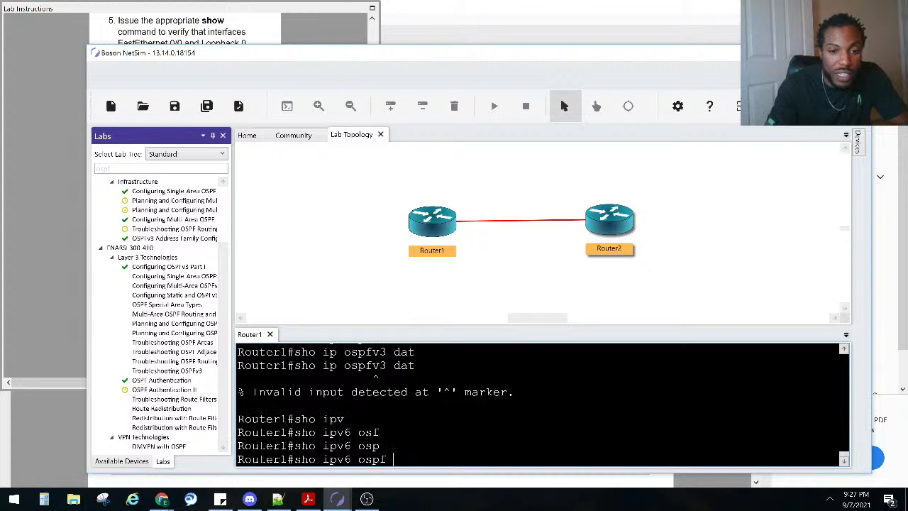
{"action": "type", "text": "d"}
{"action": "key", "text": "Tab"}
{"action": "key", "text": "Return"}
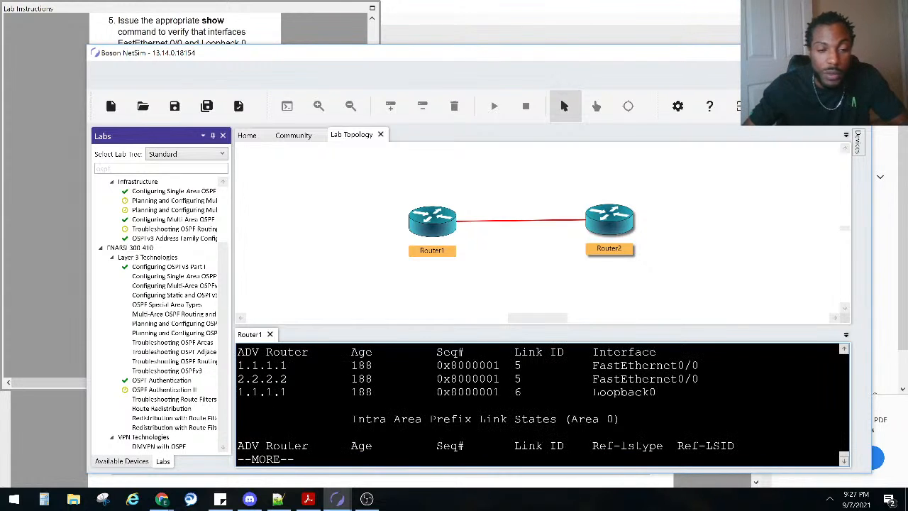
{"action": "key", "text": "space"}
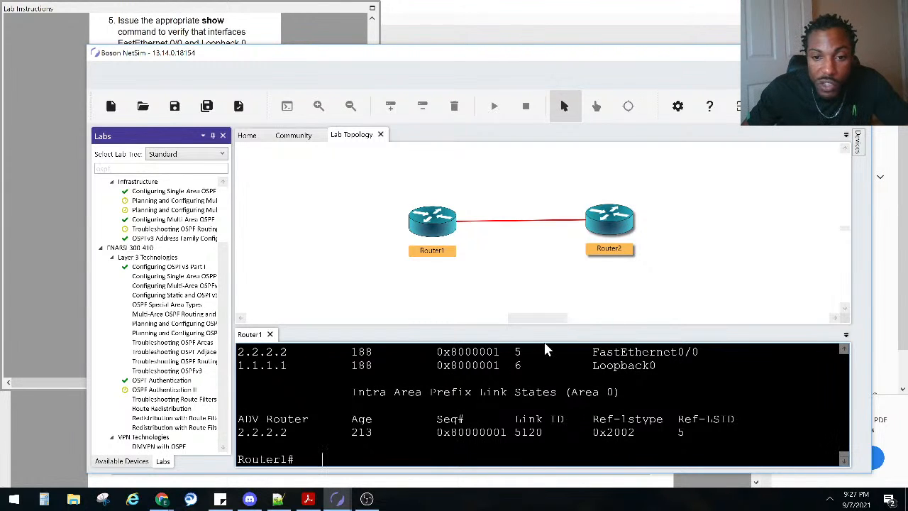
Enlarge the Router1 console and examine the Router Link States and Net Link States sections, matching the advertising routers to the topology
{"action": "left_click_drag", "start_coordinate": [543, 325], "coordinate": [544, 261]}
{"action": "scroll", "coordinate": [502, 357], "scroll_direction": "up", "scroll_amount": 3}
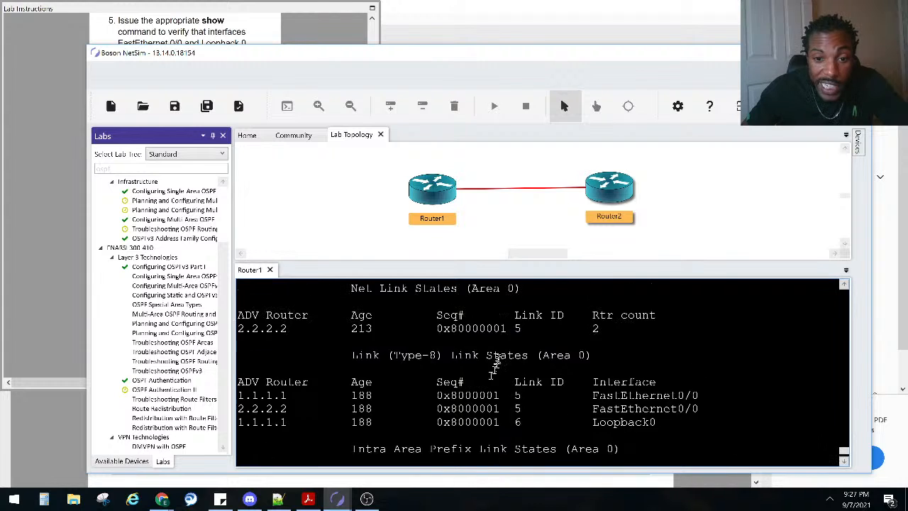
{"action": "scroll", "coordinate": [501, 359], "scroll_direction": "up", "scroll_amount": 2}
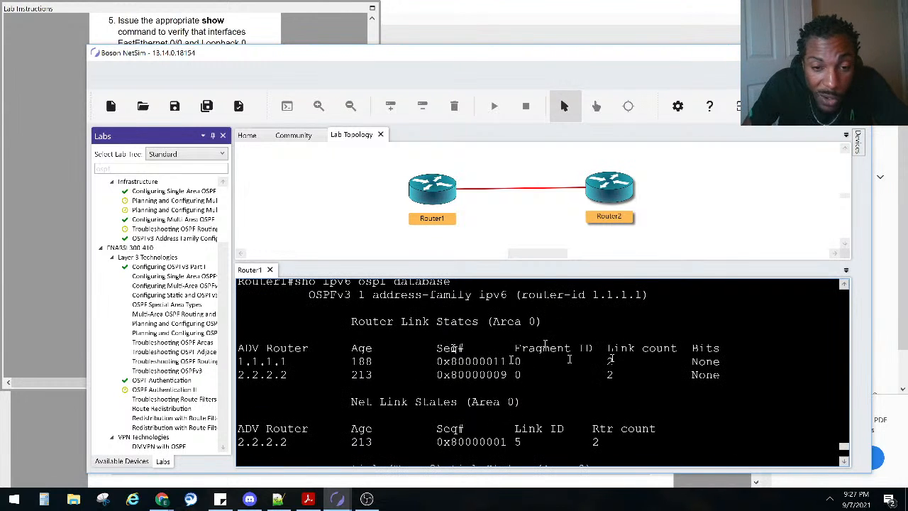
{"action": "left_click_drag", "start_coordinate": [542, 321], "coordinate": [329, 316]}
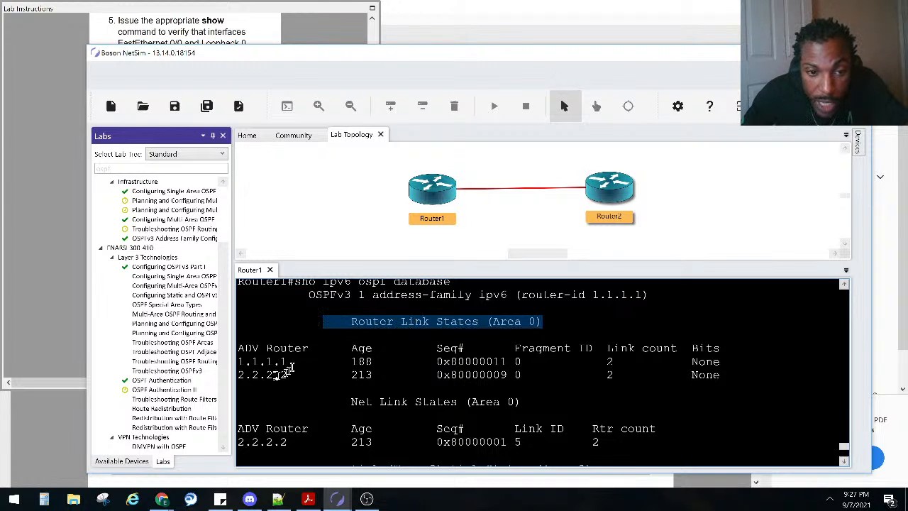
{"action": "left_click_drag", "start_coordinate": [292, 361], "coordinate": [232, 374]}
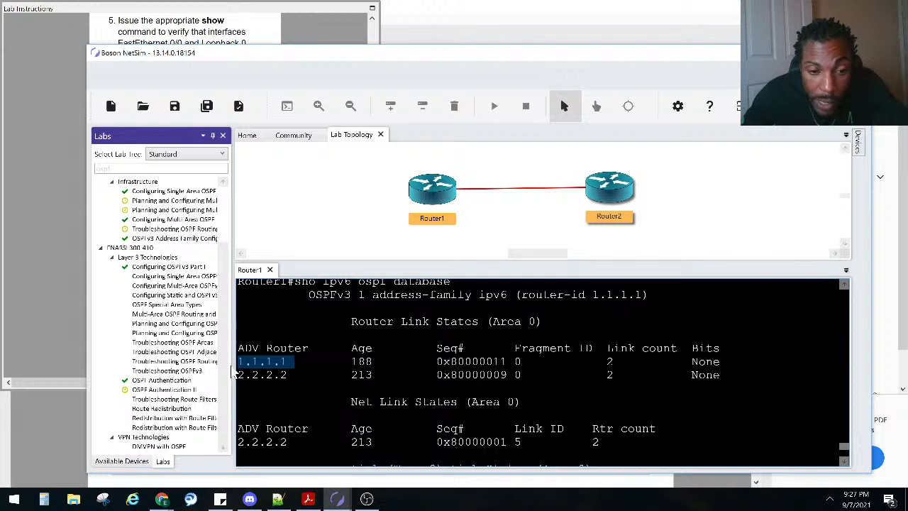
{"action": "left_click", "coordinate": [436, 191]}
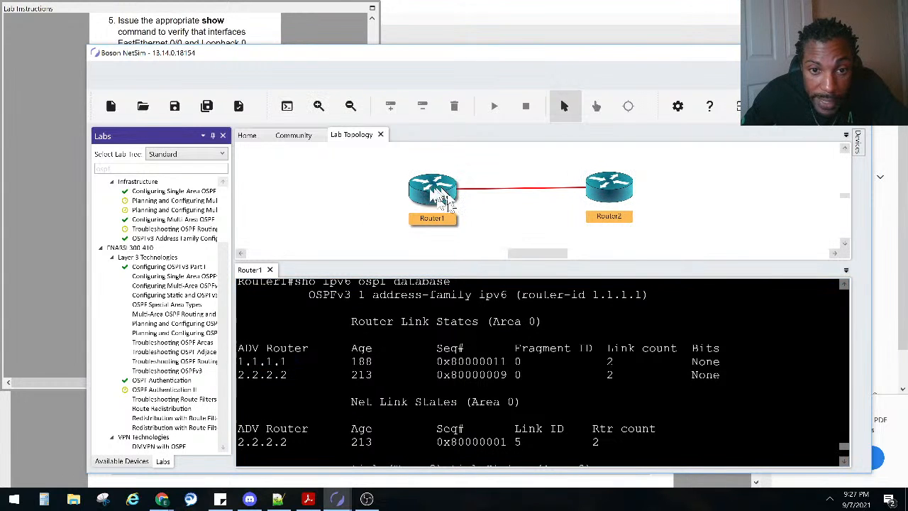
{"action": "left_click_drag", "start_coordinate": [352, 322], "coordinate": [543, 322]}
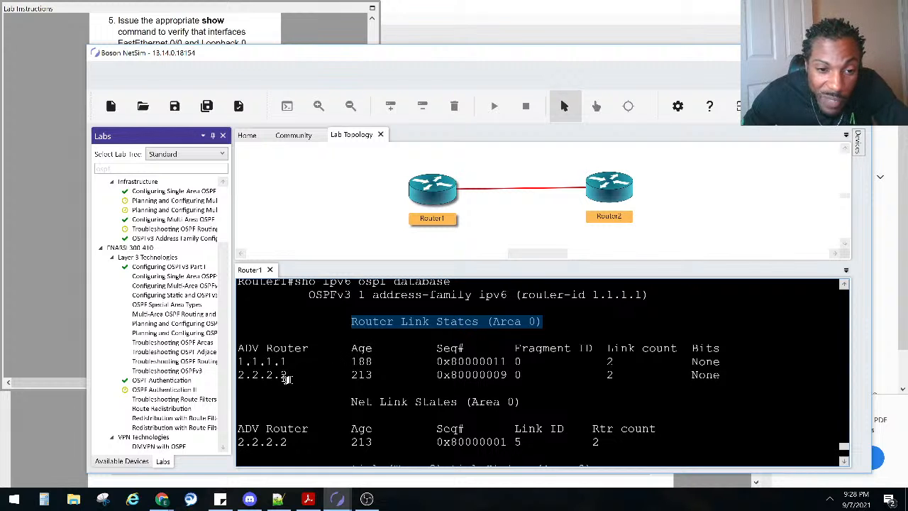
{"action": "left_click_drag", "start_coordinate": [294, 377], "coordinate": [239, 378]}
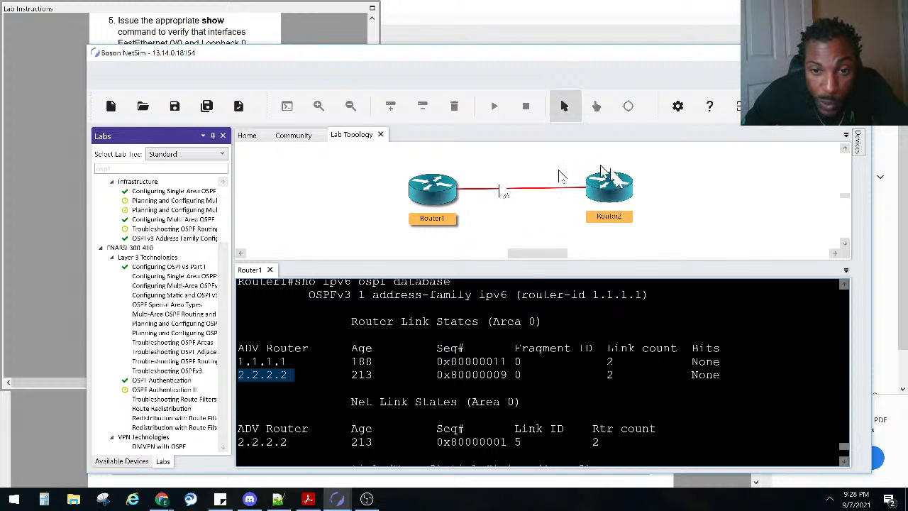
{"action": "left_click_drag", "start_coordinate": [523, 402], "coordinate": [241, 389]}
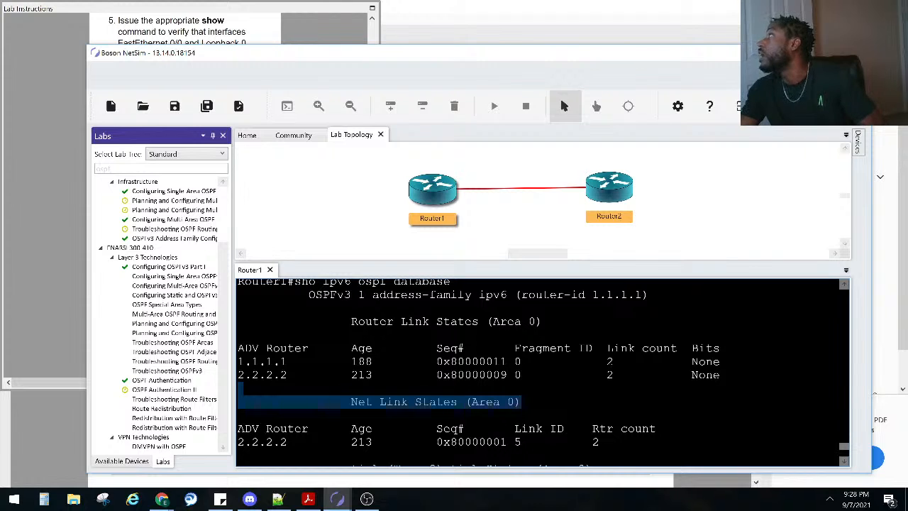
{"action": "key", "text": "alt+Tab"}
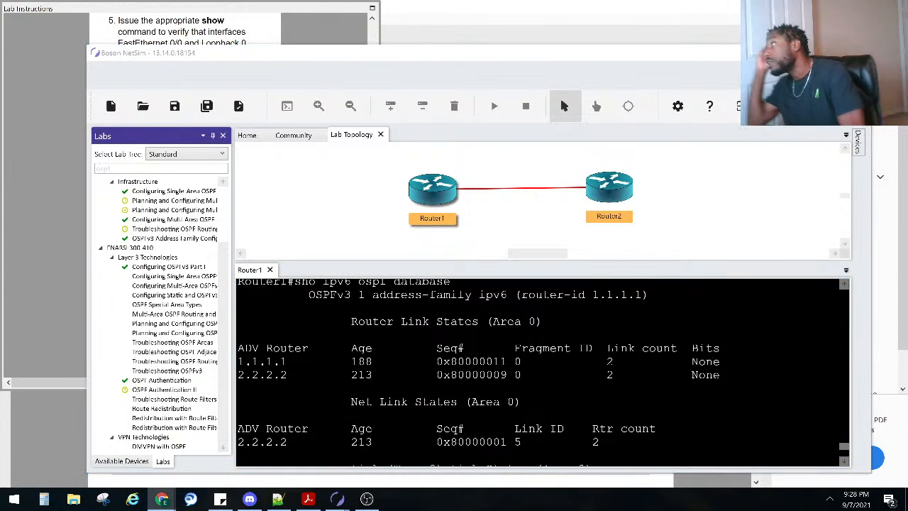
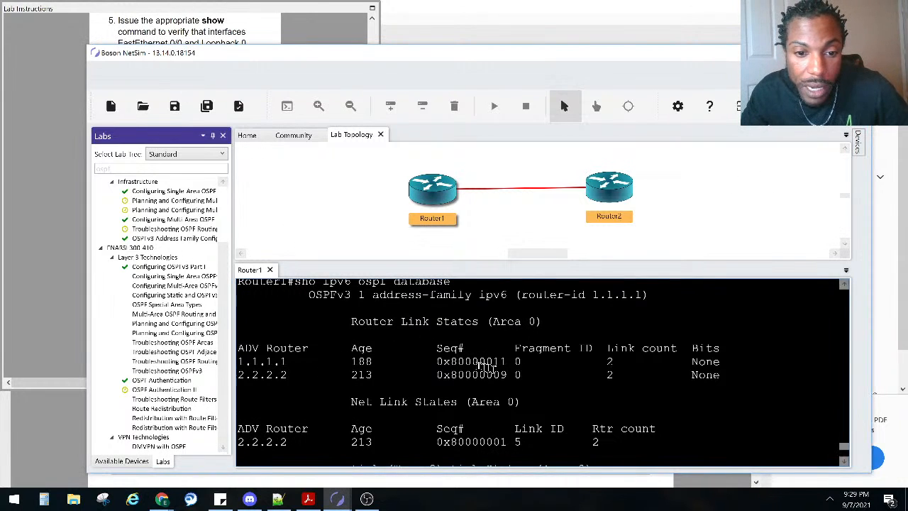
Examine the Link (Type-8) and Intra Area Prefix Link States sections of the database output, including the prefix entry's advertising router
{"action": "scroll", "coordinate": [482, 368], "scroll_direction": "down", "scroll_amount": 1}
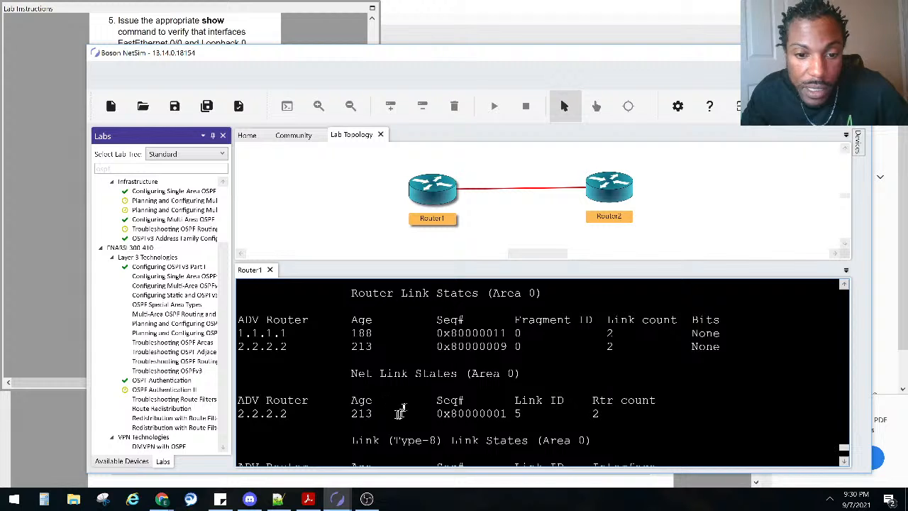
{"action": "scroll", "coordinate": [401, 408], "scroll_direction": "down", "scroll_amount": 2}
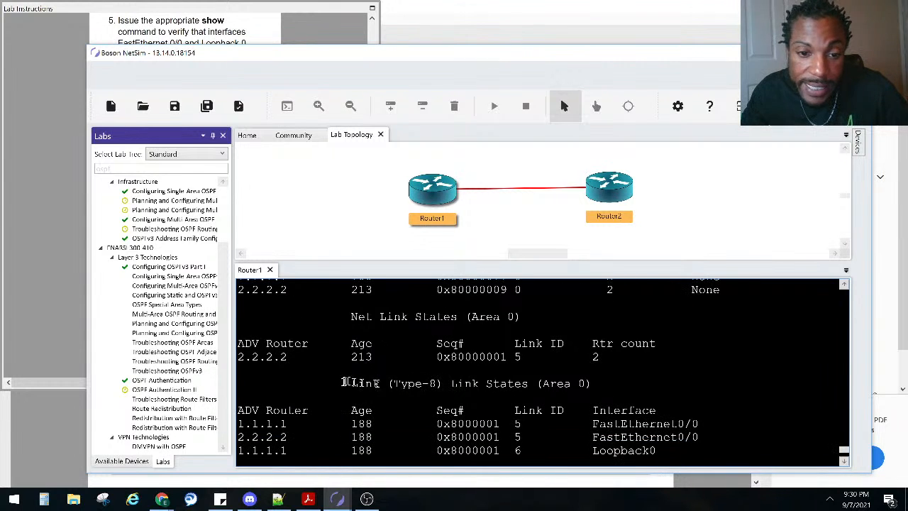
{"action": "left_click_drag", "start_coordinate": [352, 383], "coordinate": [590, 384]}
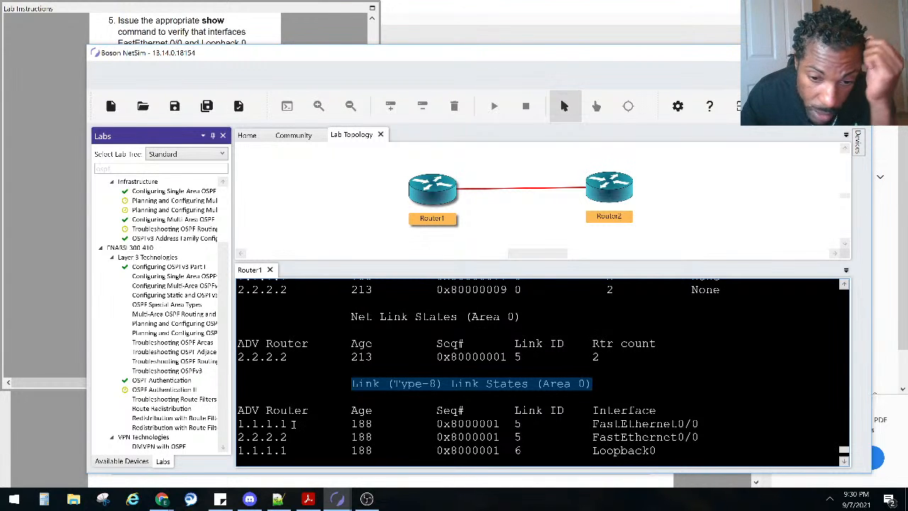
{"action": "scroll", "coordinate": [297, 418], "scroll_direction": "down", "scroll_amount": 2}
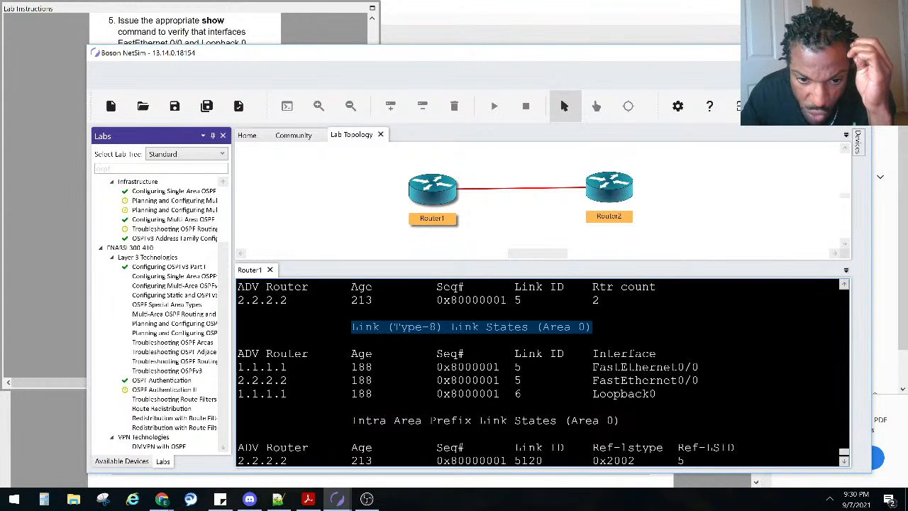
{"action": "scroll", "coordinate": [347, 412], "scroll_direction": "down", "scroll_amount": 1}
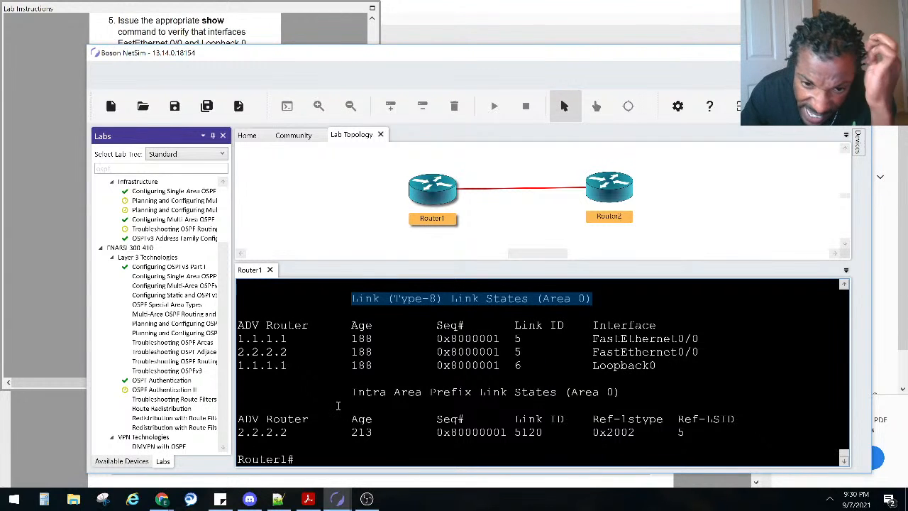
{"action": "left_click_drag", "start_coordinate": [351, 392], "coordinate": [515, 391]}
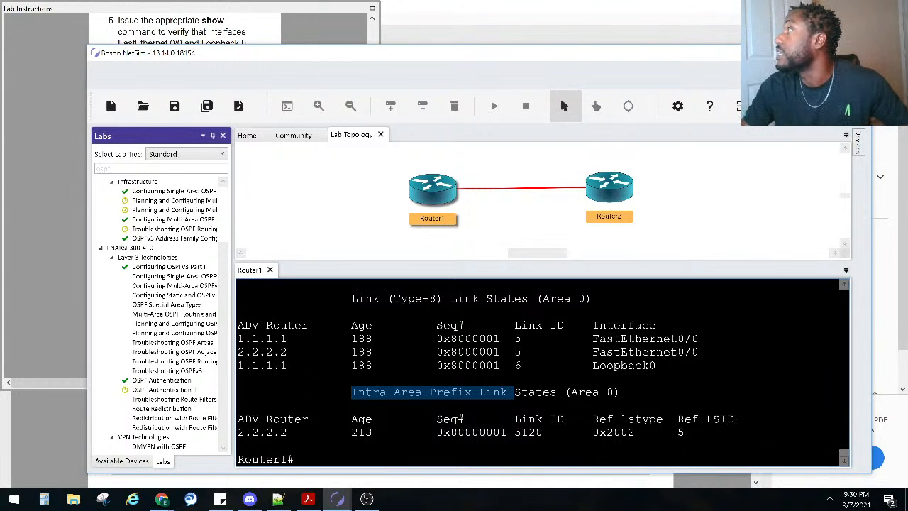
{"action": "key", "text": "alt+Tab"}
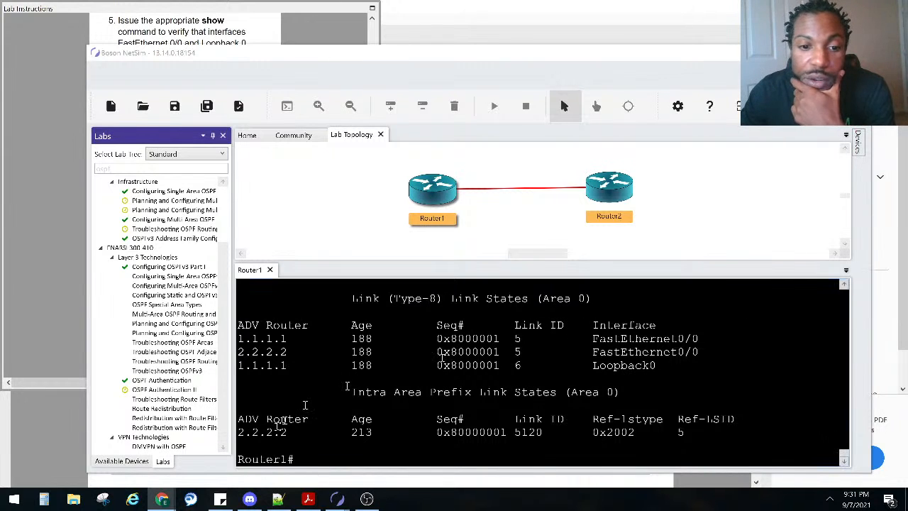
{"action": "left_click_drag", "start_coordinate": [306, 432], "coordinate": [260, 432]}
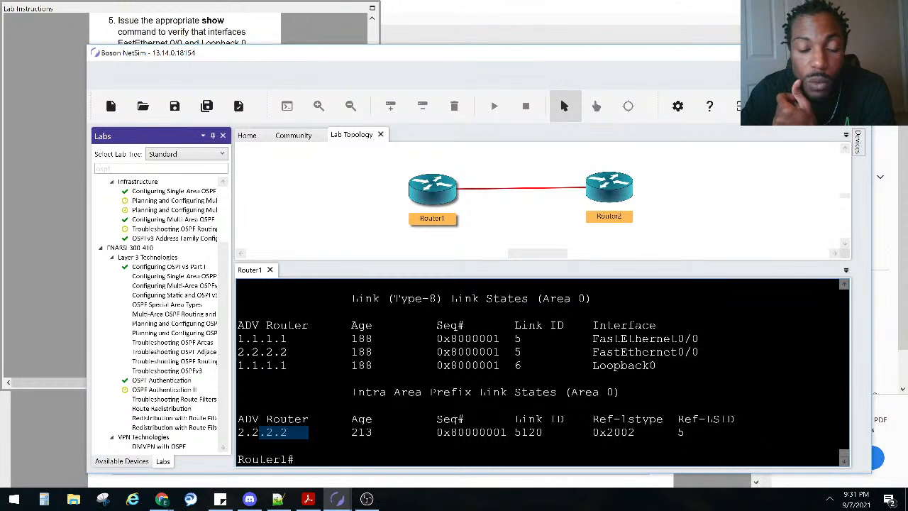
{"action": "left_click_drag", "start_coordinate": [259, 432], "coordinate": [242, 431]}
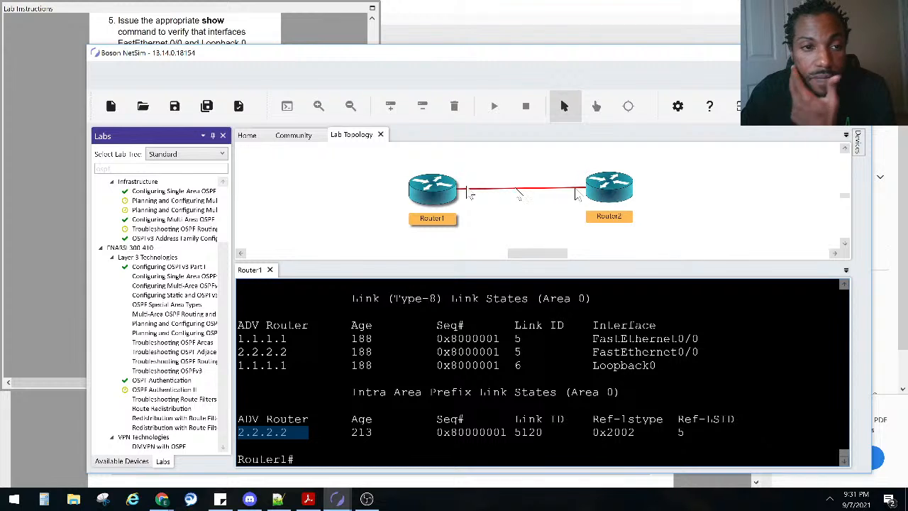
Check task 10 in the lab instructions and display Router1's IPv4 routing table with sho ip route
{"action": "left_click", "coordinate": [68, 131]}
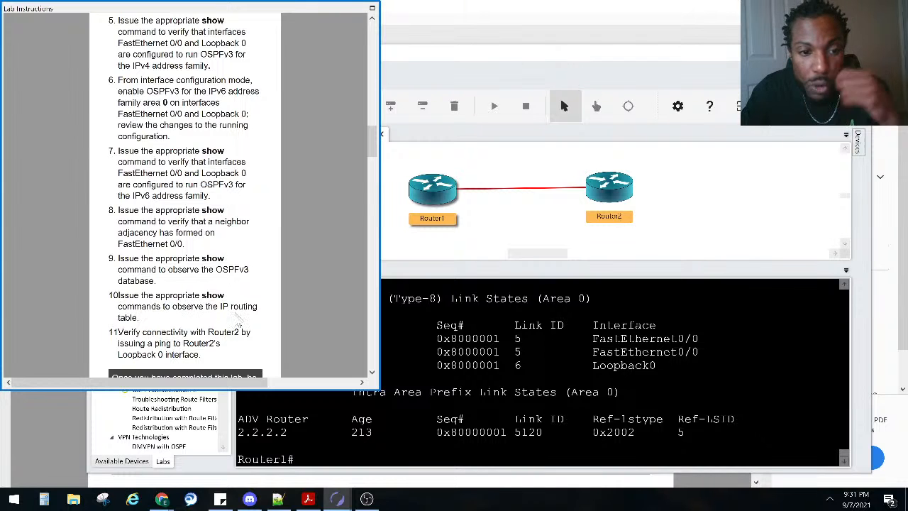
{"action": "left_click", "coordinate": [493, 331]}
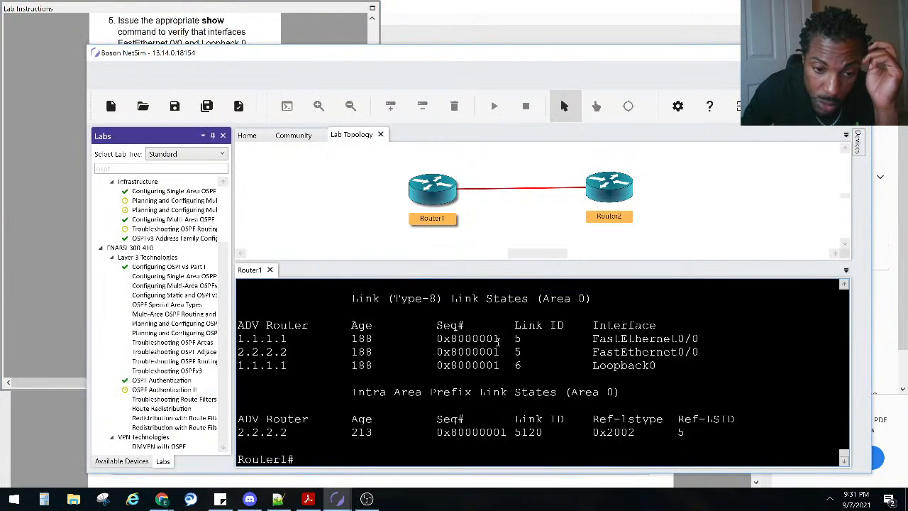
{"action": "key", "text": "Return"}
{"action": "key", "text": "Return"}
{"action": "type", "text": "sh"}
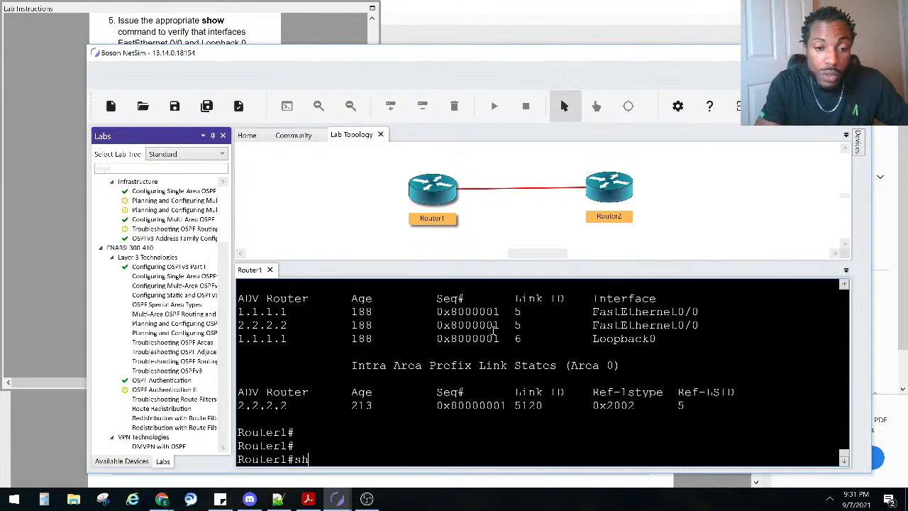
{"action": "type", "text": "o ip route"}
{"action": "key", "text": "Return"}
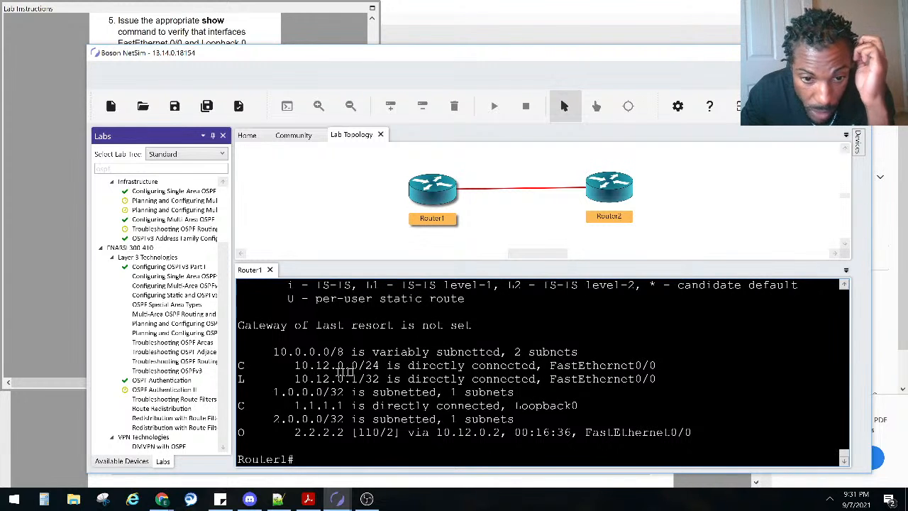
Examine the connected 10.12.0.0/24 and local 10.12.0.1/32 routes, matching their FastEthernet0/0 interface to the topology link
{"action": "left_click_drag", "start_coordinate": [379, 367], "coordinate": [259, 366]}
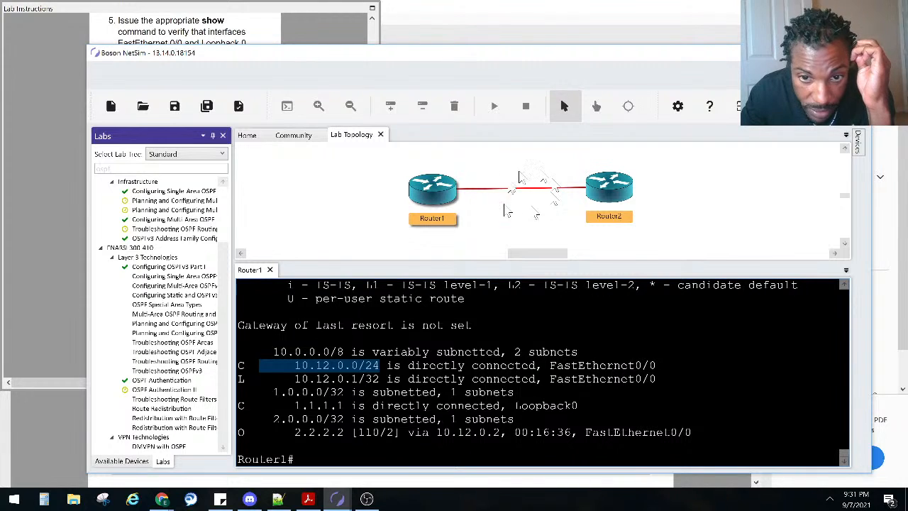
{"action": "left_click_drag", "start_coordinate": [281, 378], "coordinate": [387, 379]}
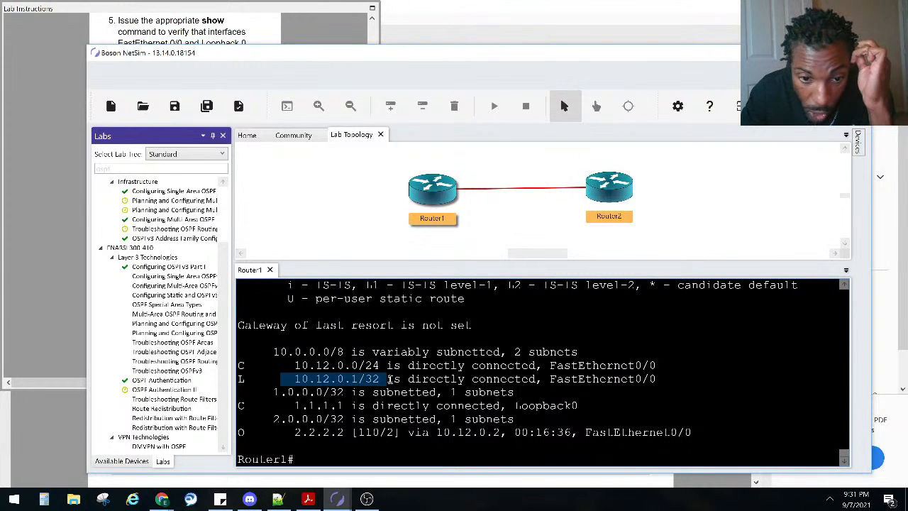
{"action": "left_click_drag", "start_coordinate": [657, 379], "coordinate": [547, 379]}
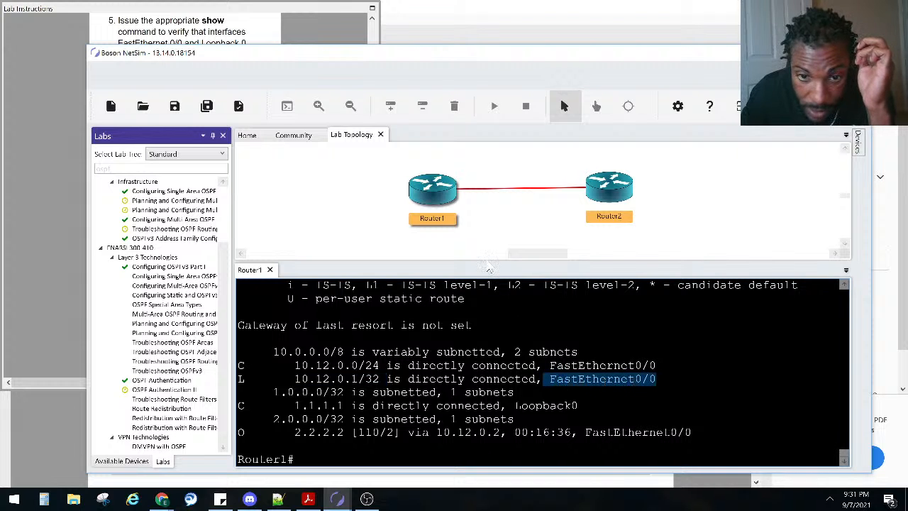
{"action": "left_click", "coordinate": [434, 383]}
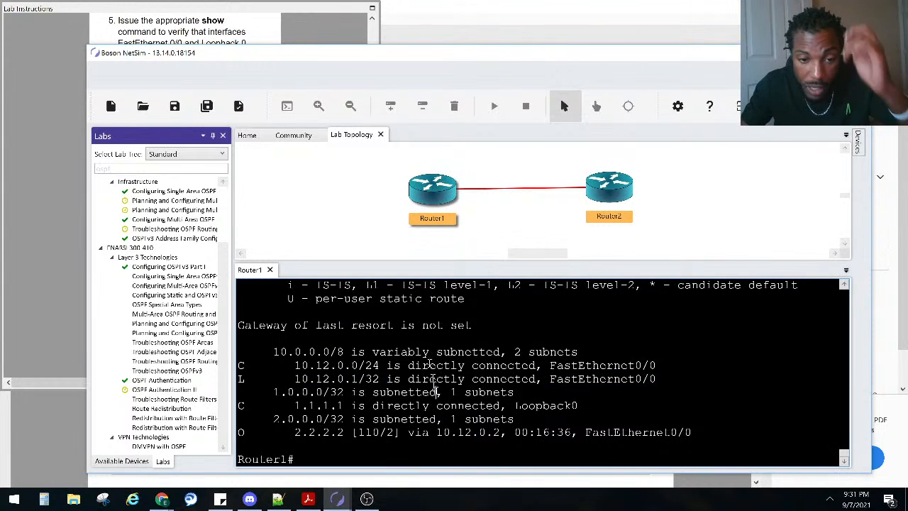
Run sho ip inter brief on Router1 and check the IP address of FastEthernet0/0
{"action": "type", "text": "s"}
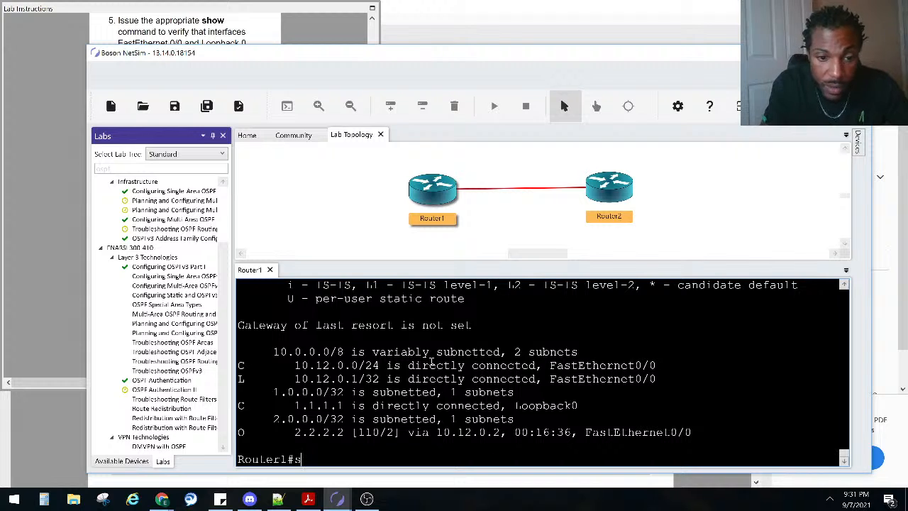
{"action": "type", "text": "ho ip "}
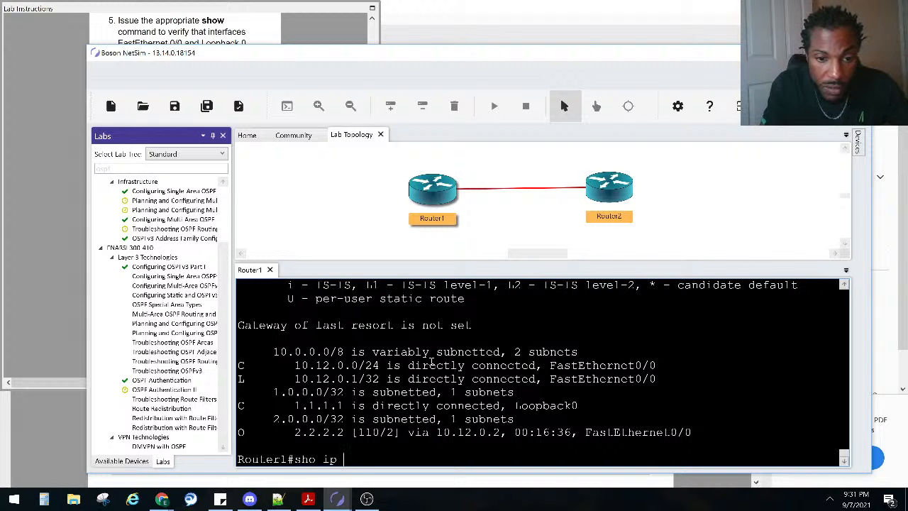
{"action": "type", "text": "inter brief"}
{"action": "key", "text": "Return"}
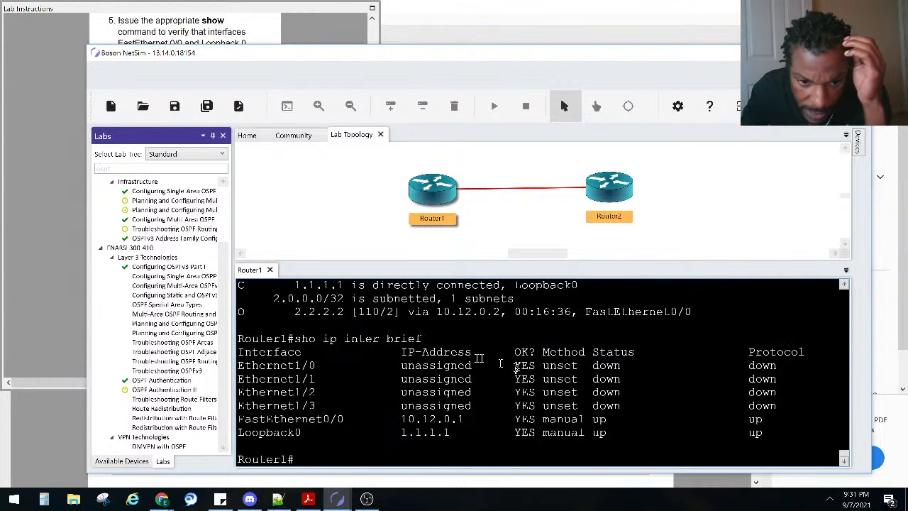
{"action": "left_click_drag", "start_coordinate": [466, 424], "coordinate": [391, 420]}
Examine the 2.0.0.0/32 subnet and the 2.2.2.2 route in the IPv4 routing table, including its route code
{"action": "scroll", "coordinate": [386, 387], "scroll_direction": "up", "scroll_amount": 2}
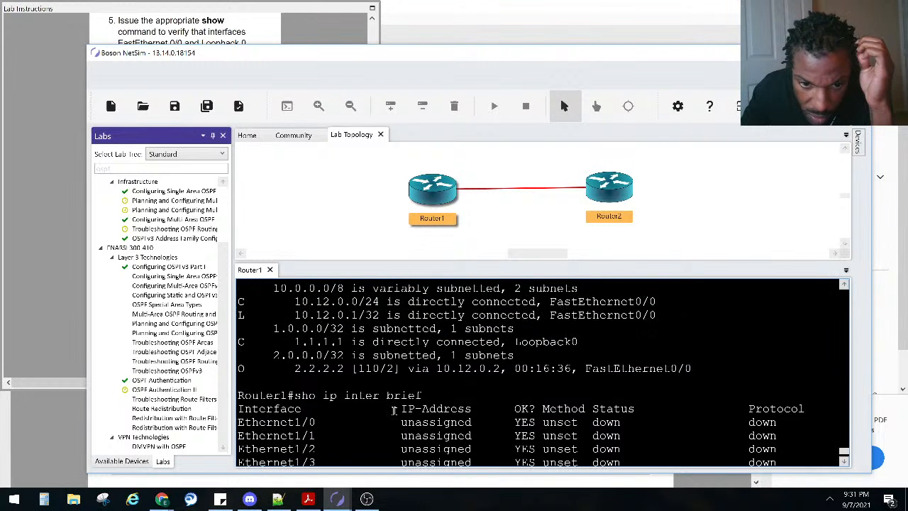
{"action": "scroll", "coordinate": [372, 345], "scroll_direction": "down", "scroll_amount": 1}
{"action": "left_click_drag", "start_coordinate": [370, 349], "coordinate": [301, 348]}
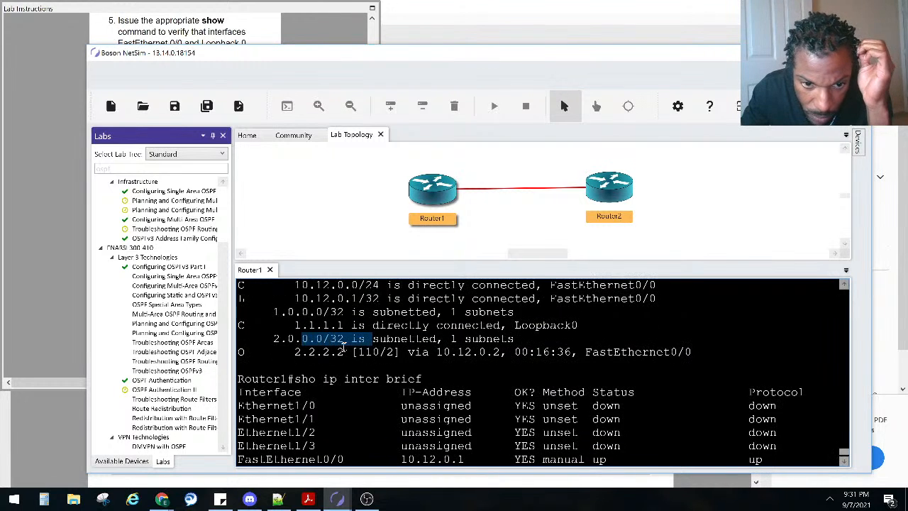
{"action": "scroll", "coordinate": [305, 344], "scroll_direction": "up", "scroll_amount": 1}
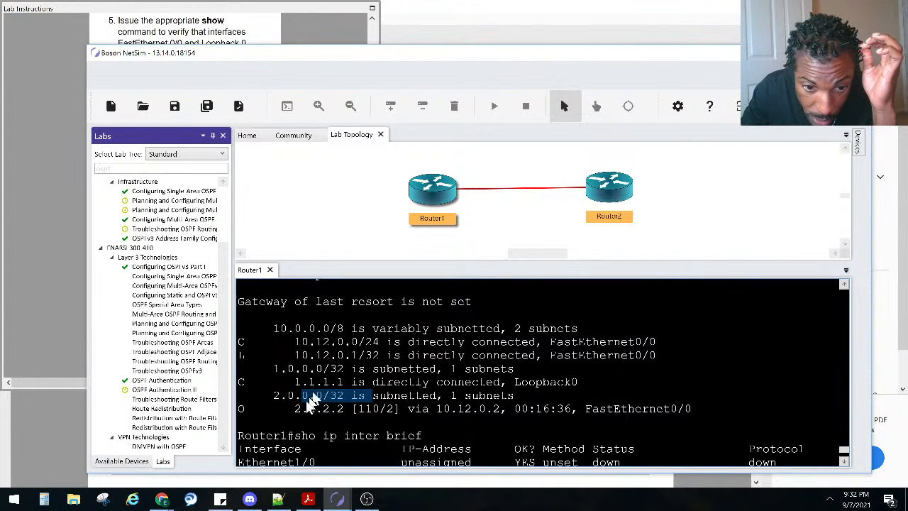
{"action": "left_click_drag", "start_coordinate": [295, 408], "coordinate": [366, 409]}
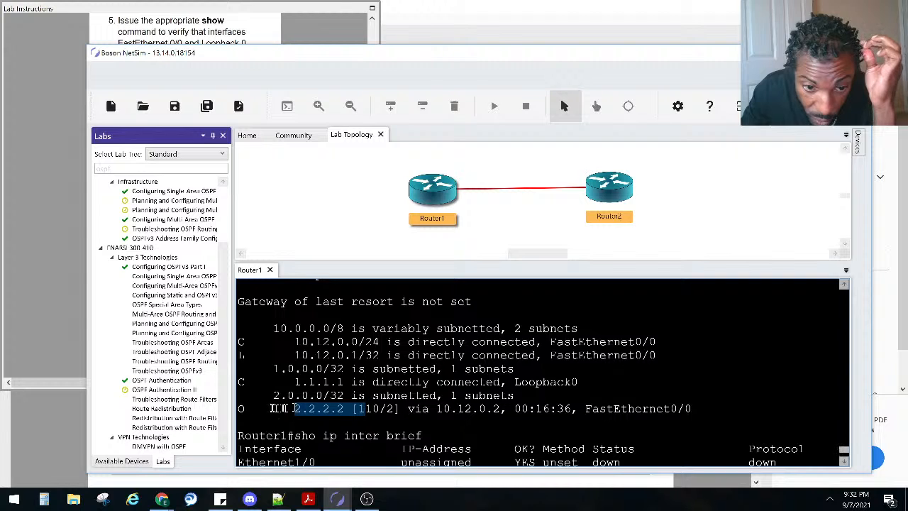
{"action": "left_click_drag", "start_coordinate": [266, 409], "coordinate": [235, 418]}
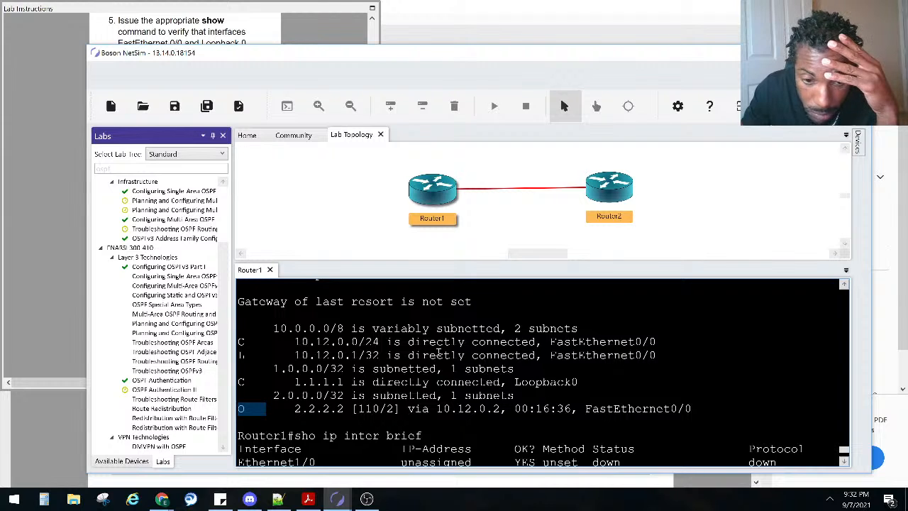
{"action": "scroll", "coordinate": [443, 353], "scroll_direction": "up", "scroll_amount": 2}
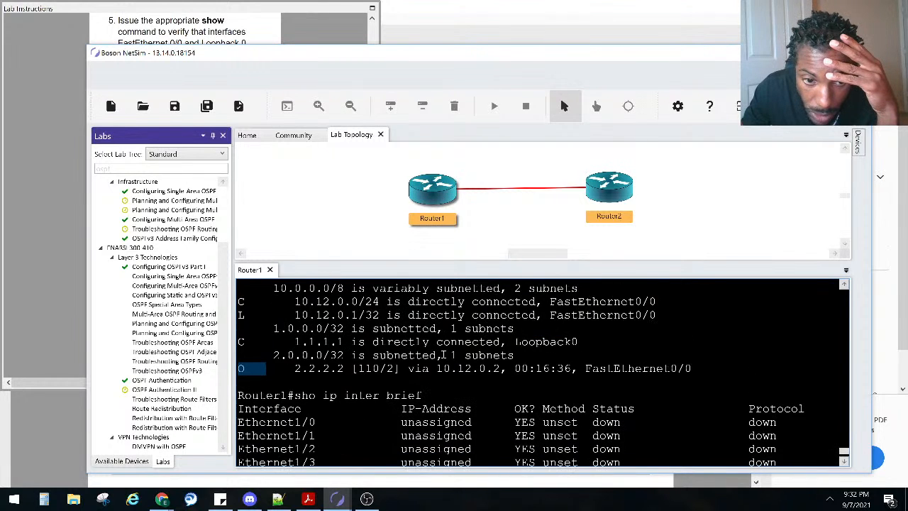
{"action": "scroll", "coordinate": [443, 355], "scroll_direction": "down", "scroll_amount": 2}
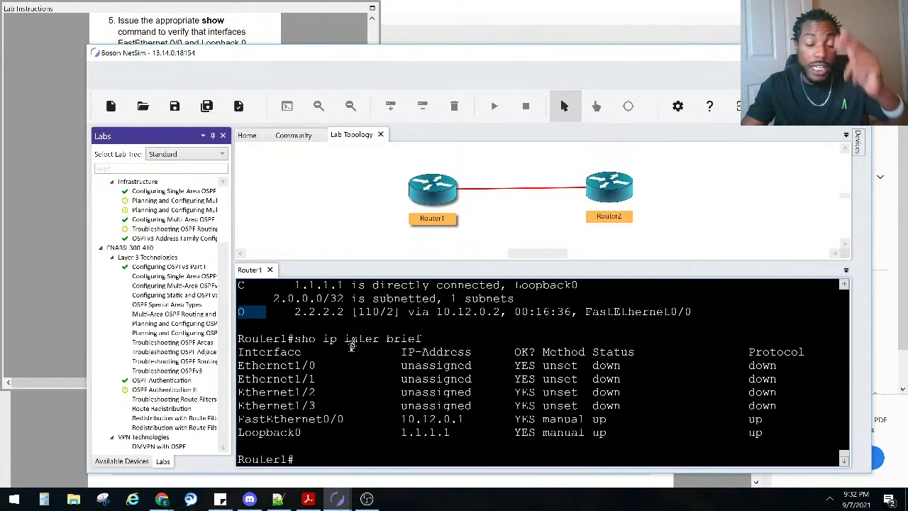
Run sho ipv6 route on Router1 and compare the command and its output with the earlier sho ip route
{"action": "type", "text": "sho ip"}
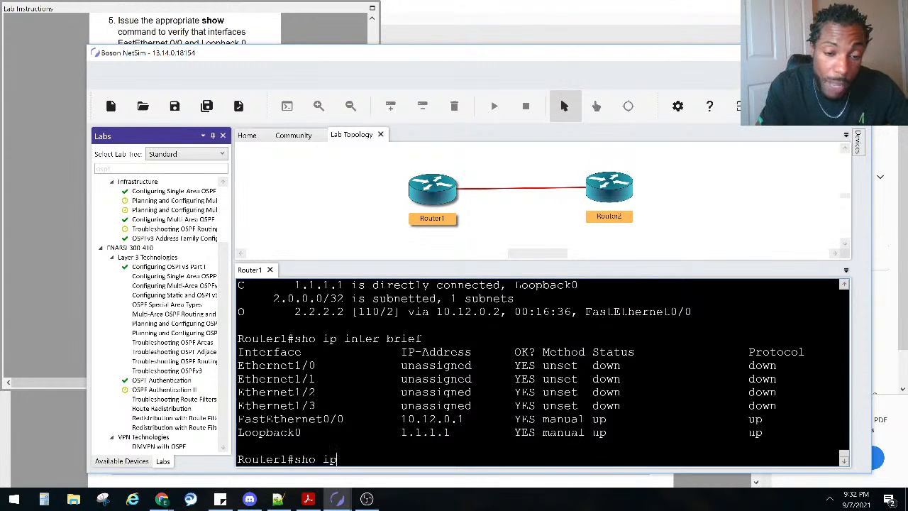
{"action": "type", "text": "v"}
{"action": "key", "text": "Tab"}
{"action": "type", "text": "rout"}
{"action": "key", "text": "Tab"}
{"action": "key", "text": "Return"}
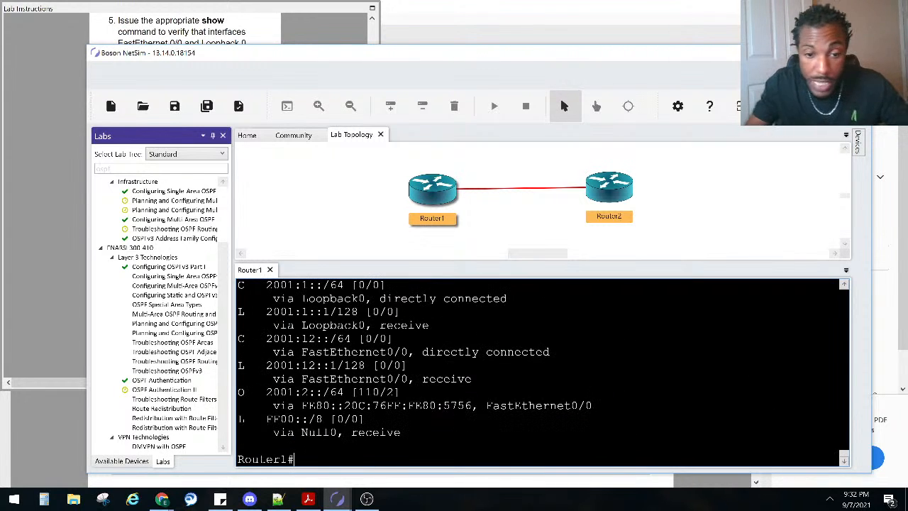
{"action": "scroll", "coordinate": [323, 344], "scroll_direction": "up", "scroll_amount": 5}
{"action": "scroll", "coordinate": [323, 344], "scroll_direction": "up", "scroll_amount": 7}
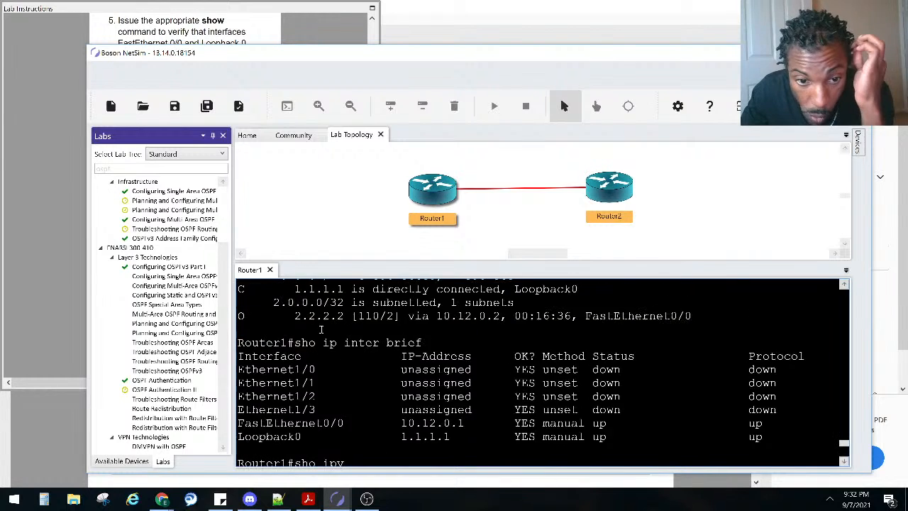
{"action": "scroll", "coordinate": [329, 333], "scroll_direction": "up", "scroll_amount": 3}
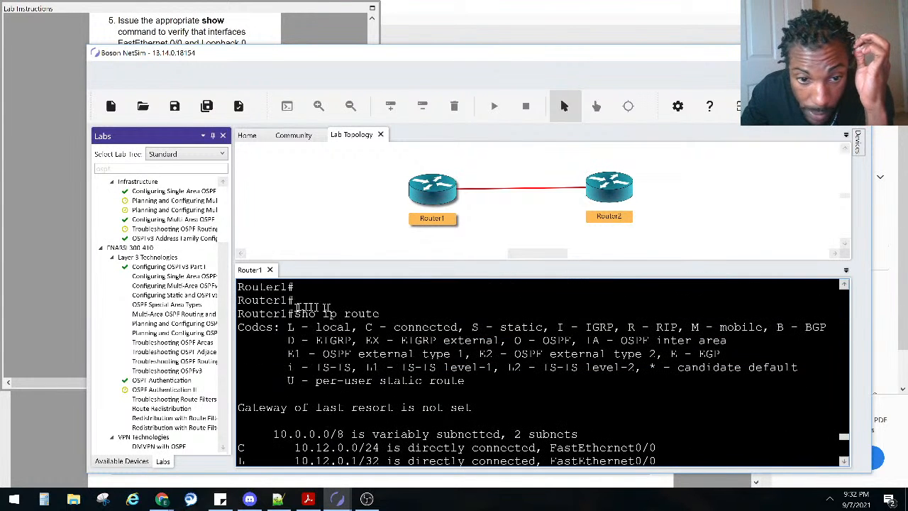
{"action": "scroll", "coordinate": [354, 327], "scroll_direction": "down", "scroll_amount": 10}
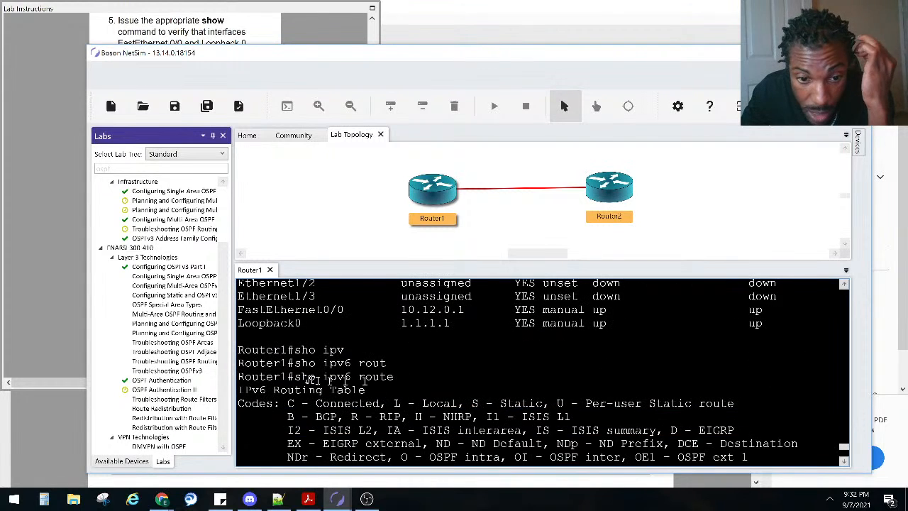
{"action": "scroll", "coordinate": [341, 373], "scroll_direction": "down", "scroll_amount": 5}
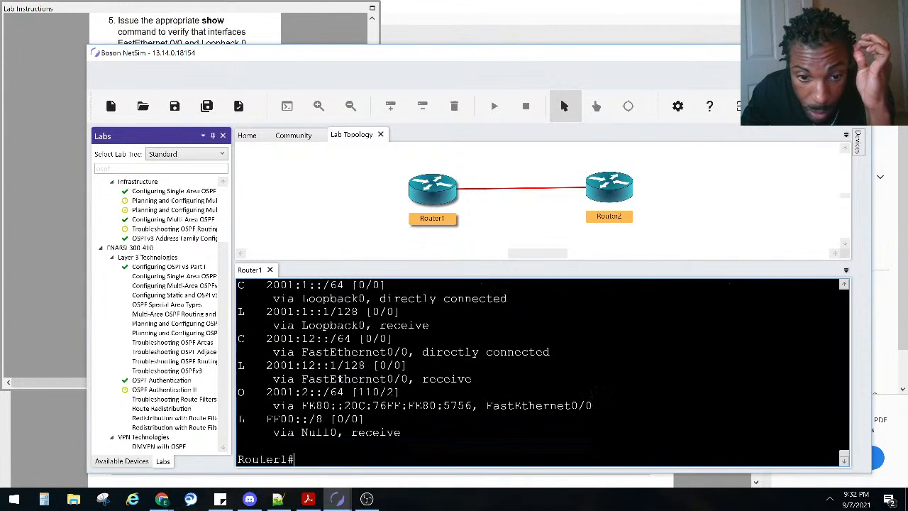
Examine the IPv6 routing table's Loopback0 and FastEthernet0/0 entries and the OSPF route 2001:2::/64, relating it to Router2
{"action": "scroll", "coordinate": [302, 358], "scroll_direction": "up", "scroll_amount": 2}
{"action": "left_click_drag", "start_coordinate": [386, 342], "coordinate": [229, 345]}
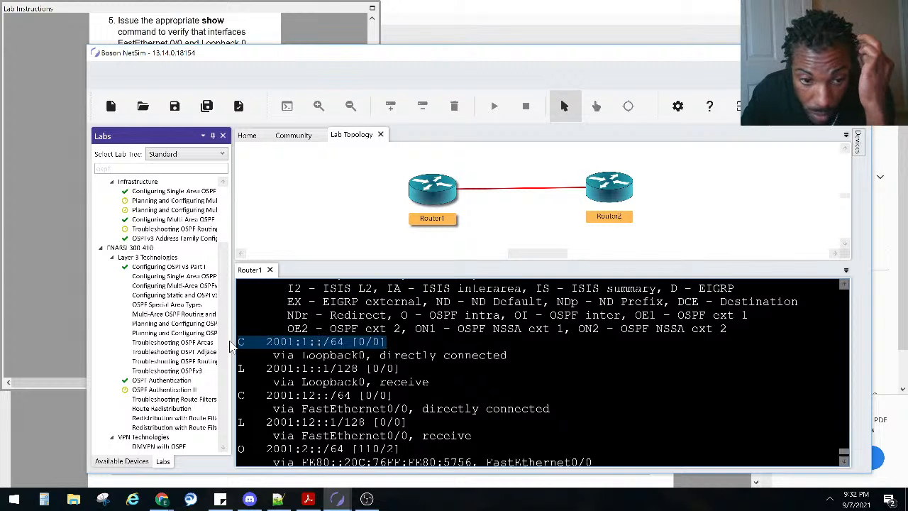
{"action": "left_click_drag", "start_coordinate": [365, 368], "coordinate": [257, 368]}
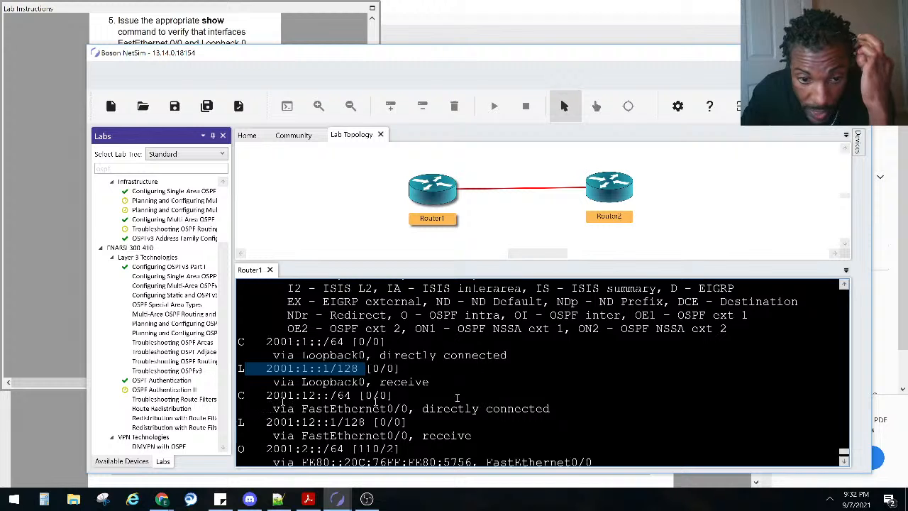
{"action": "scroll", "coordinate": [331, 440], "scroll_direction": "down", "scroll_amount": 1}
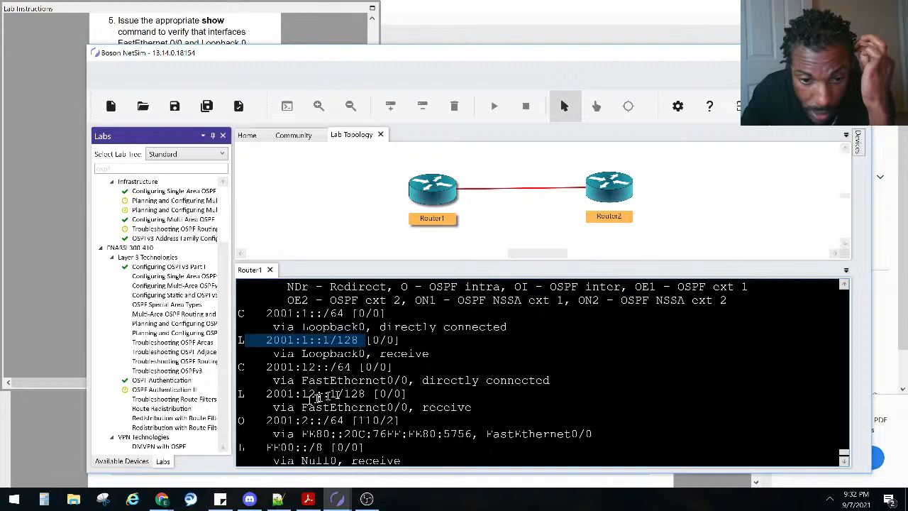
{"action": "left_click_drag", "start_coordinate": [336, 395], "coordinate": [261, 395]}
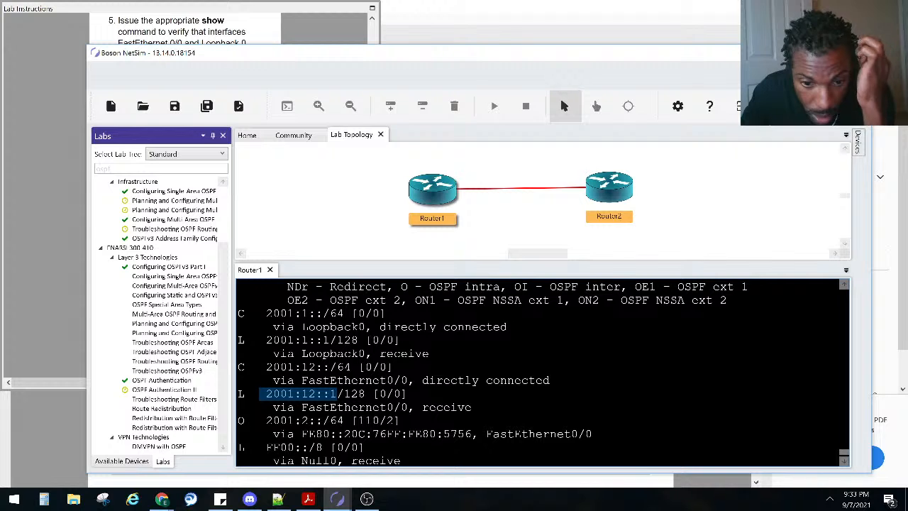
{"action": "scroll", "coordinate": [261, 395], "scroll_direction": "down", "scroll_amount": 1}
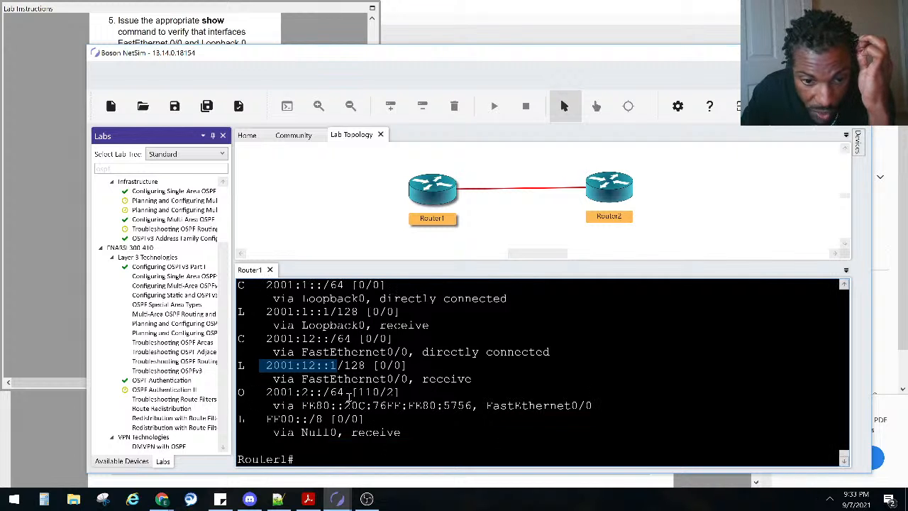
{"action": "left_click_drag", "start_coordinate": [345, 394], "coordinate": [274, 396]}
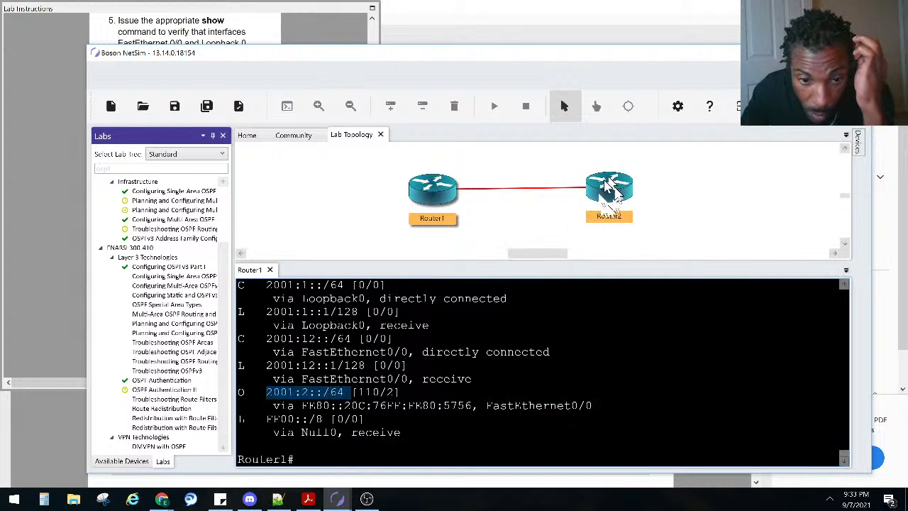
{"action": "left_click", "coordinate": [475, 355]}
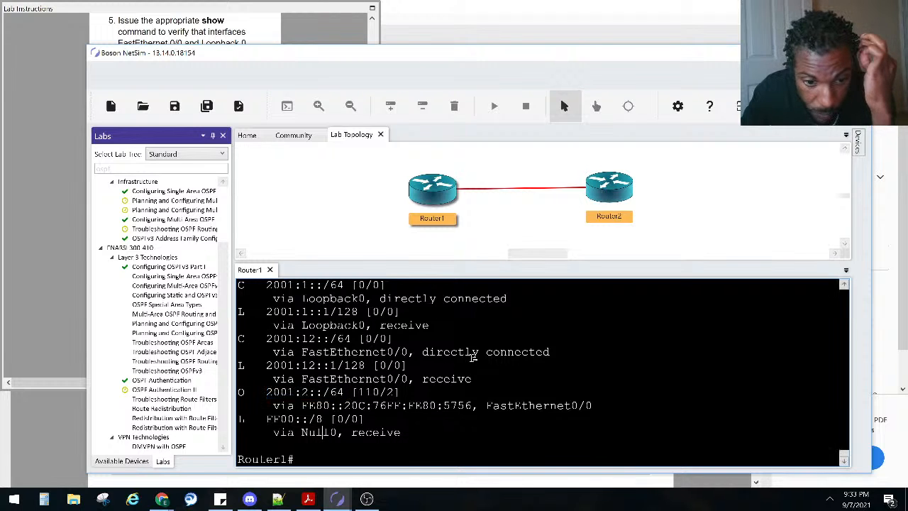
Display Router1's IPv6 interface summary with sho ipv6 interface brief and review the listed interfaces and addresses
{"action": "key", "text": "Return"}
{"action": "key", "text": "Return"}
{"action": "key", "text": "Return"}
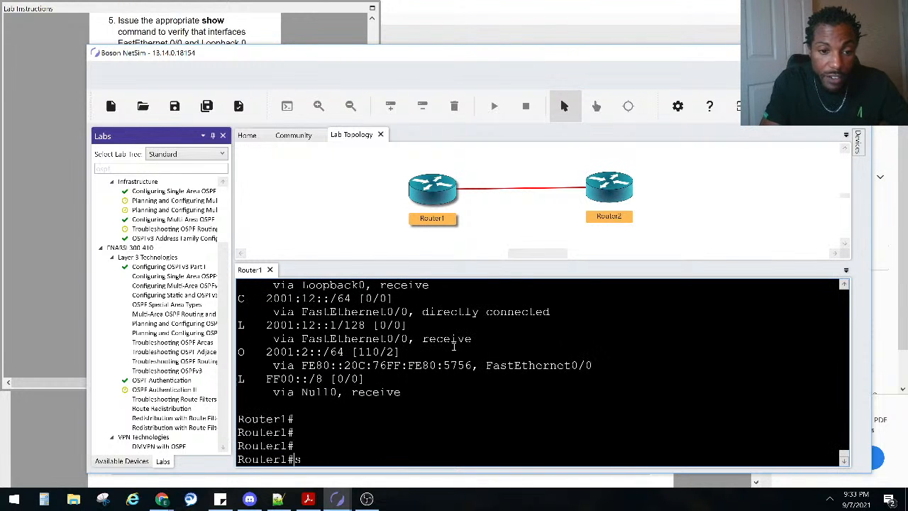
{"action": "type", "text": "sho ipv"}
{"action": "key", "text": "Tab"}
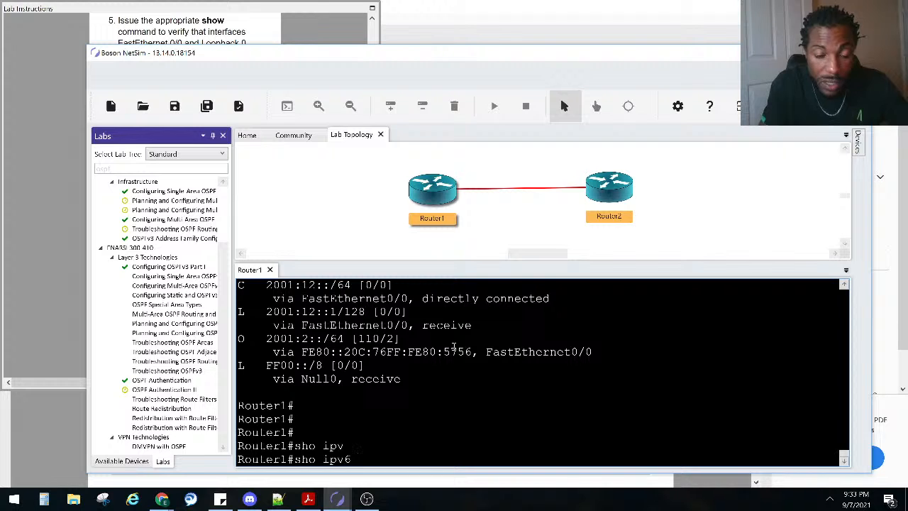
{"action": "type", "text": "in"}
{"action": "key", "text": "Tab"}
{"action": "type", "text": "brief"}
{"action": "key", "text": "Return"}
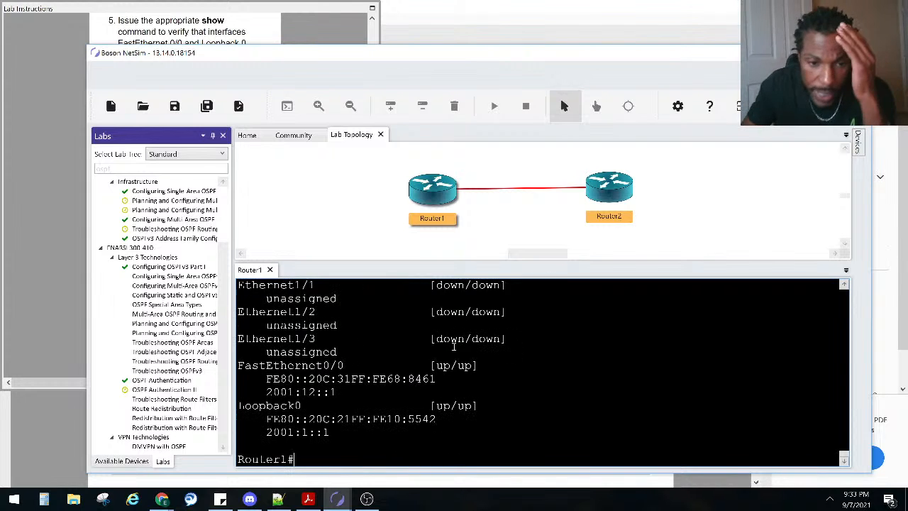
{"action": "scroll", "coordinate": [340, 397], "scroll_direction": "up", "scroll_amount": 3}
{"action": "scroll", "coordinate": [336, 404], "scroll_direction": "down", "scroll_amount": 1}
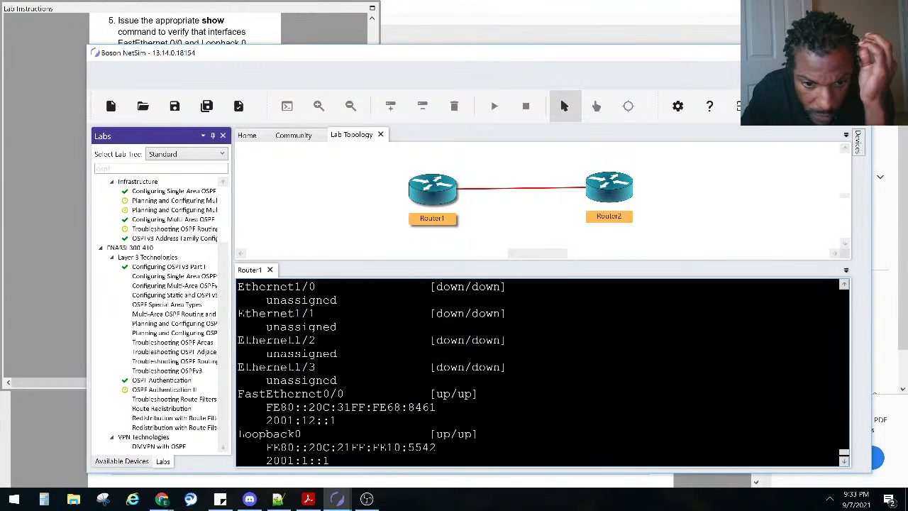
Examine FastEthernet0/0's IPv6 addresses in Router1's interface summary and compare them with the entries in the IPv6 routing table above
{"action": "left_click_drag", "start_coordinate": [435, 407], "coordinate": [269, 407]}
{"action": "left_click_drag", "start_coordinate": [336, 420], "coordinate": [261, 420]}
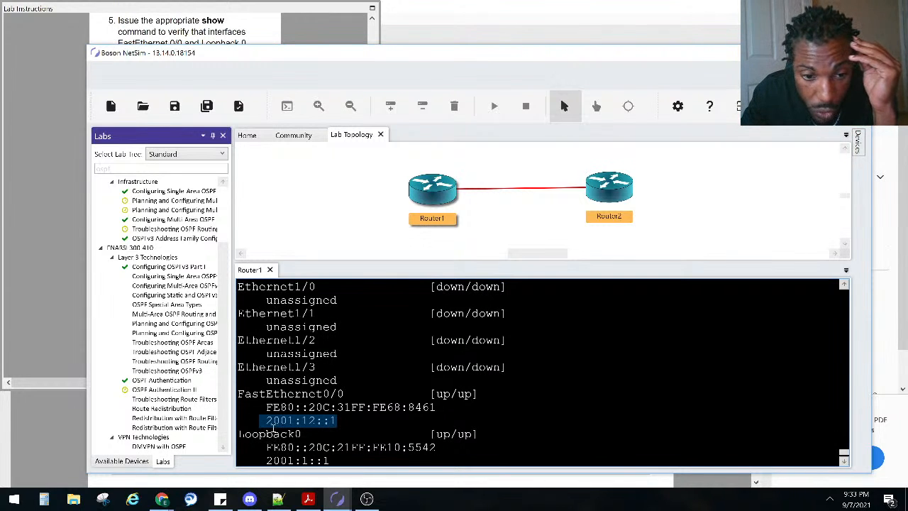
{"action": "scroll", "coordinate": [355, 391], "scroll_direction": "up", "scroll_amount": 5}
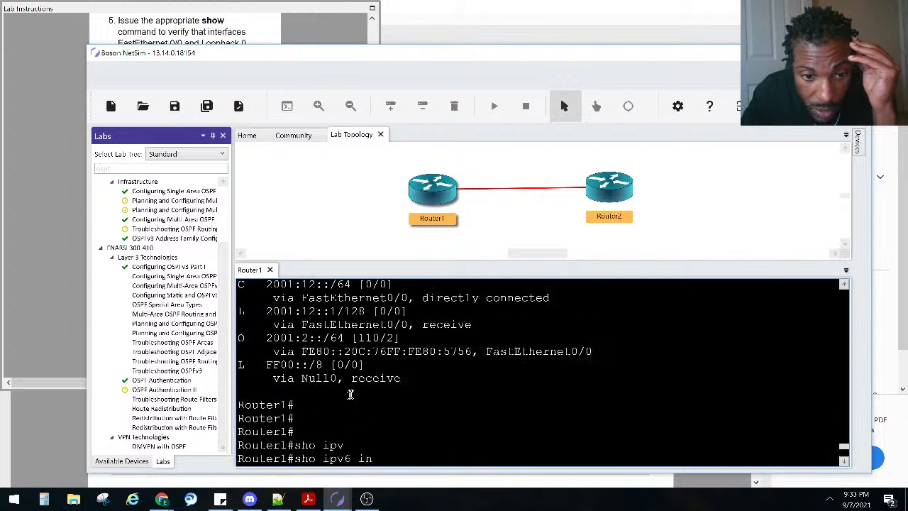
{"action": "scroll", "coordinate": [350, 394], "scroll_direction": "up", "scroll_amount": 1}
{"action": "scroll", "coordinate": [339, 341], "scroll_direction": "down", "scroll_amount": 5}
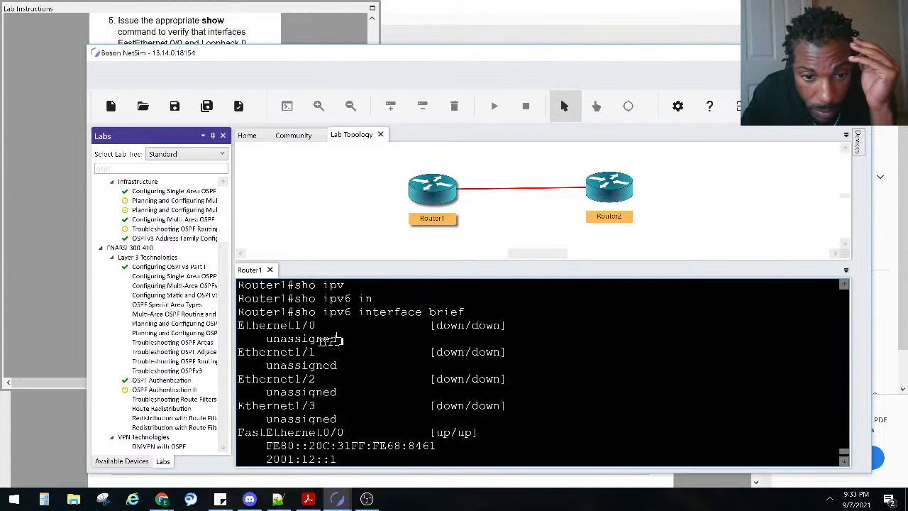
{"action": "scroll", "coordinate": [333, 362], "scroll_direction": "up", "scroll_amount": 5}
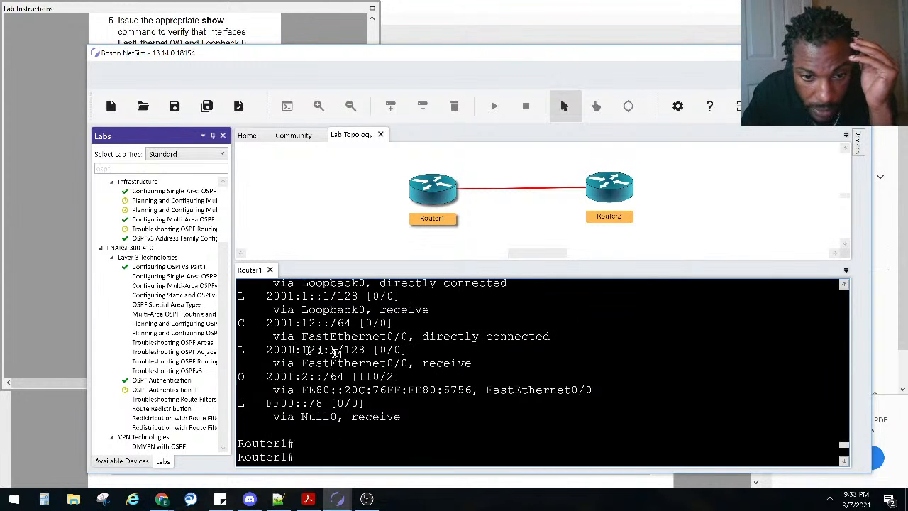
{"action": "scroll", "coordinate": [333, 351], "scroll_direction": "down", "scroll_amount": 7}
{"action": "scroll", "coordinate": [333, 352], "scroll_direction": "up", "scroll_amount": 1}
Review the lab task on verifying connectivity to Router2's Loopback 0, relating it to the routers in the topology
{"action": "left_click", "coordinate": [63, 141]}
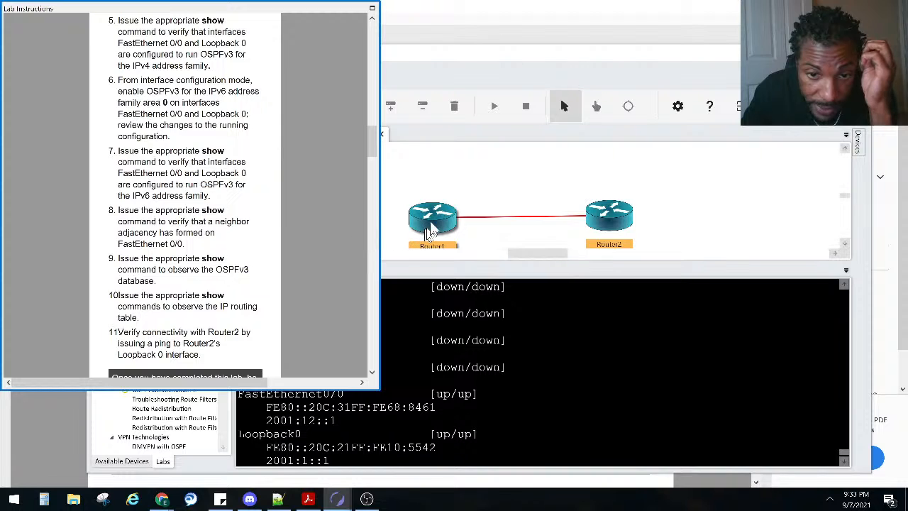
{"action": "left_click", "coordinate": [434, 227]}
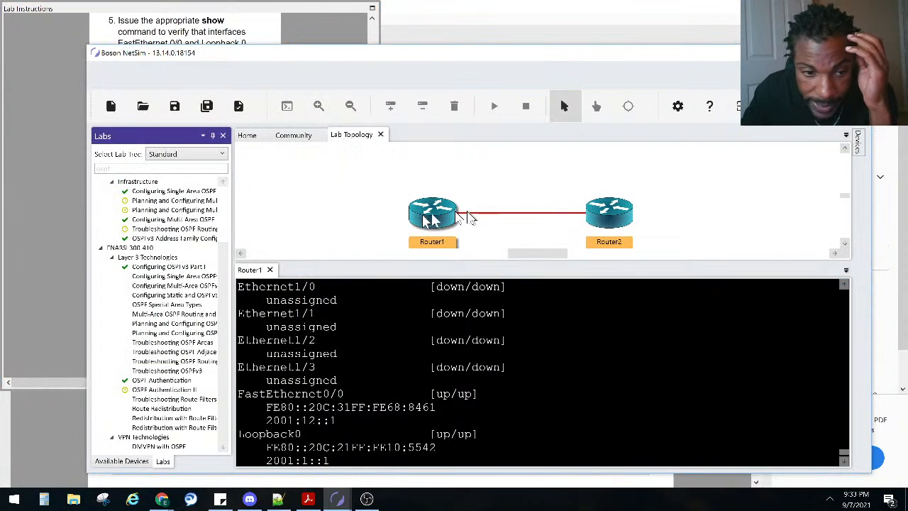
{"action": "left_click", "coordinate": [38, 252]}
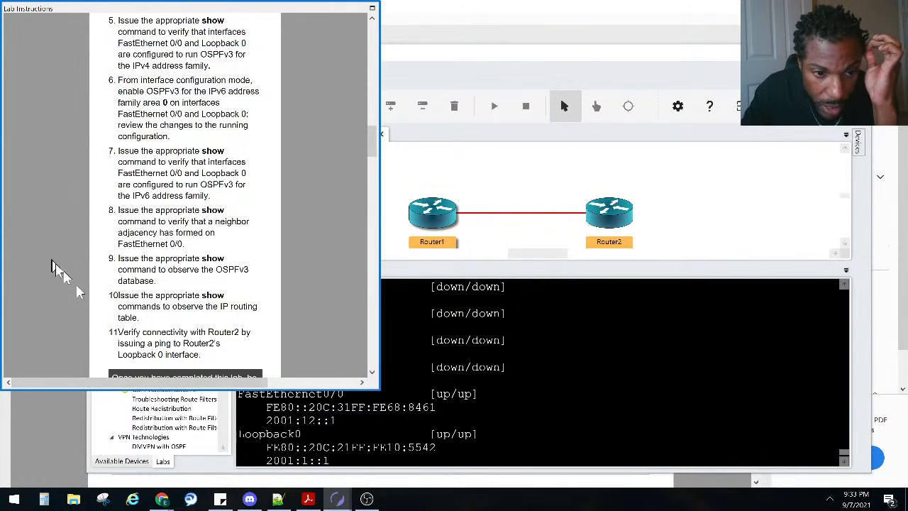
Add several blank prompt lines in Router1's console and begin a ping ipv6 command
{"action": "left_click", "coordinate": [518, 340]}
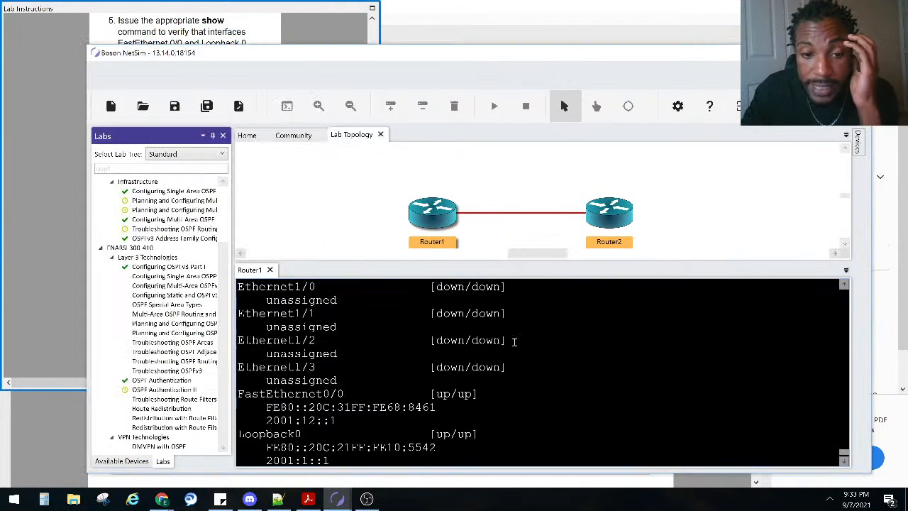
{"action": "key", "text": "Return"}
{"action": "key", "text": "Return"}
{"action": "key", "text": "Return"}
{"action": "key", "text": "Return"}
{"action": "key", "text": "Return"}
{"action": "key", "text": "BackSpace"}
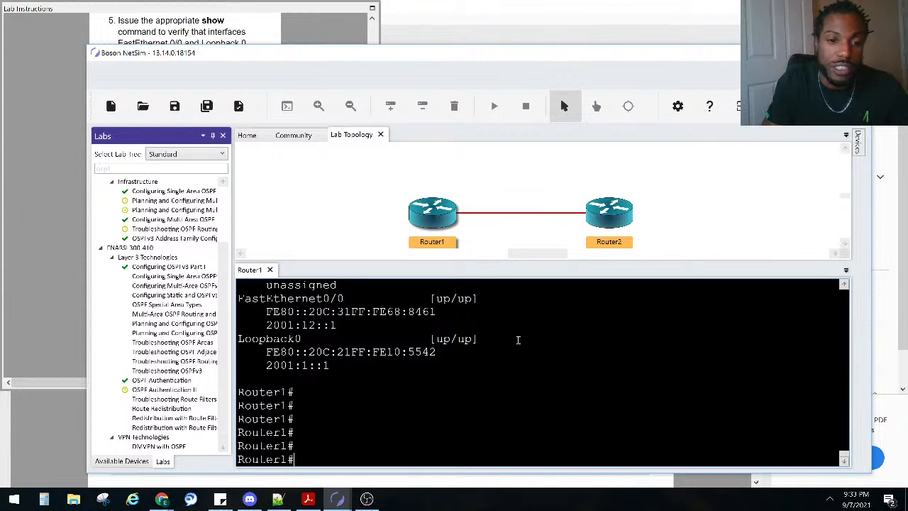
{"action": "type", "text": "ping ip"}
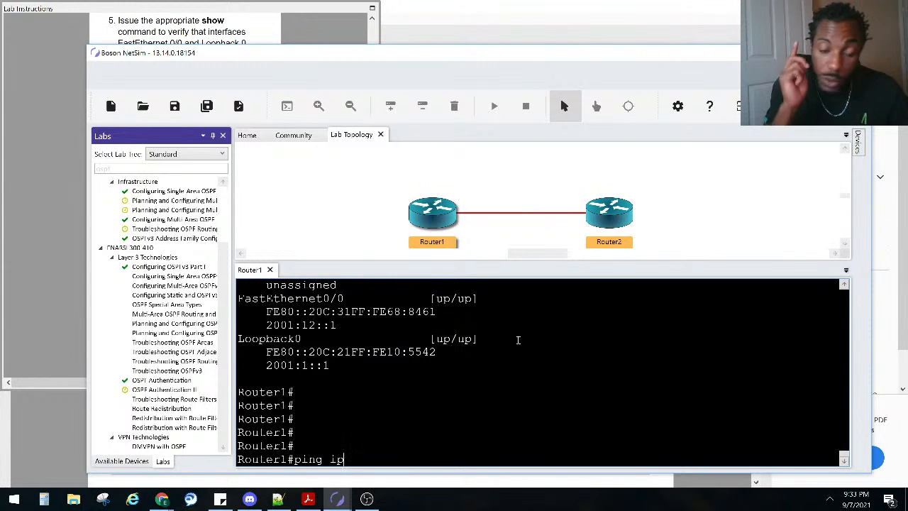
{"action": "type", "text": "v"}
{"action": "key", "text": "Tab"}
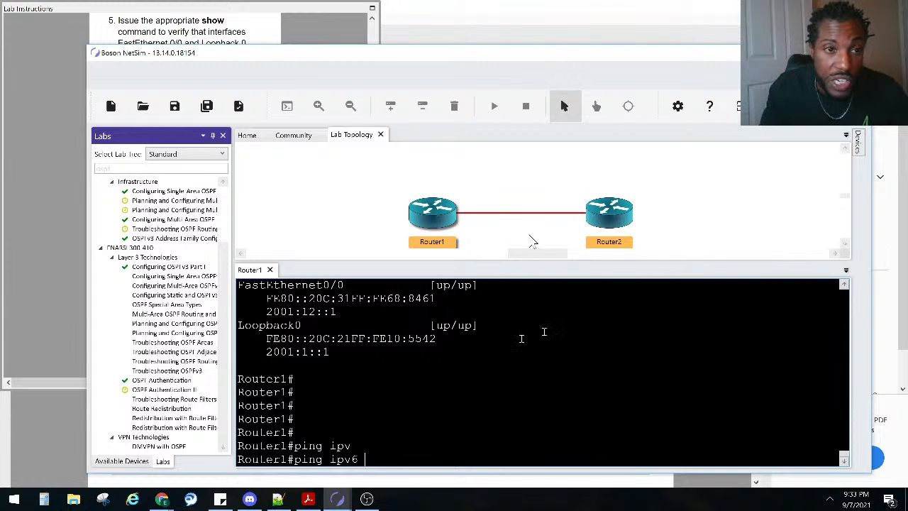
Recheck the lab task, remove the ipv6 keyword, and ping Router2's Loopback 0 at 2.2.2.2 from Router1
{"action": "left_click", "coordinate": [43, 169]}
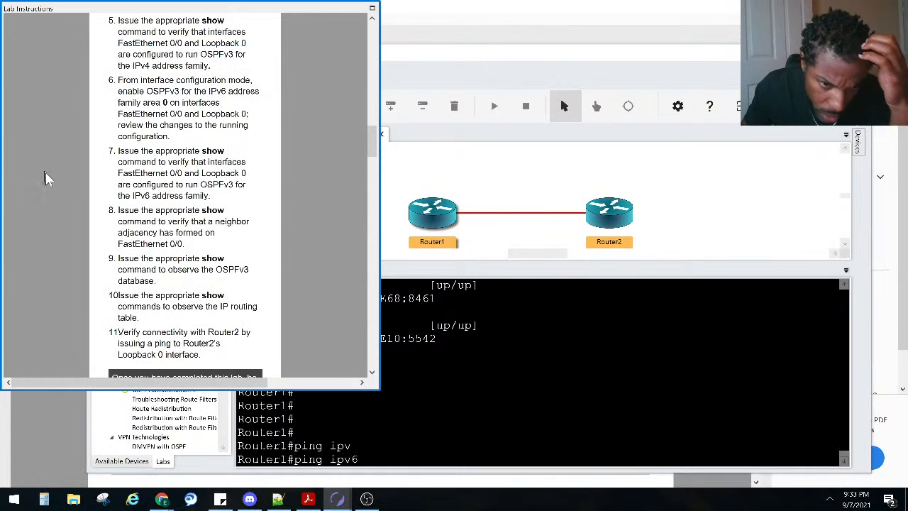
{"action": "left_click", "coordinate": [570, 414]}
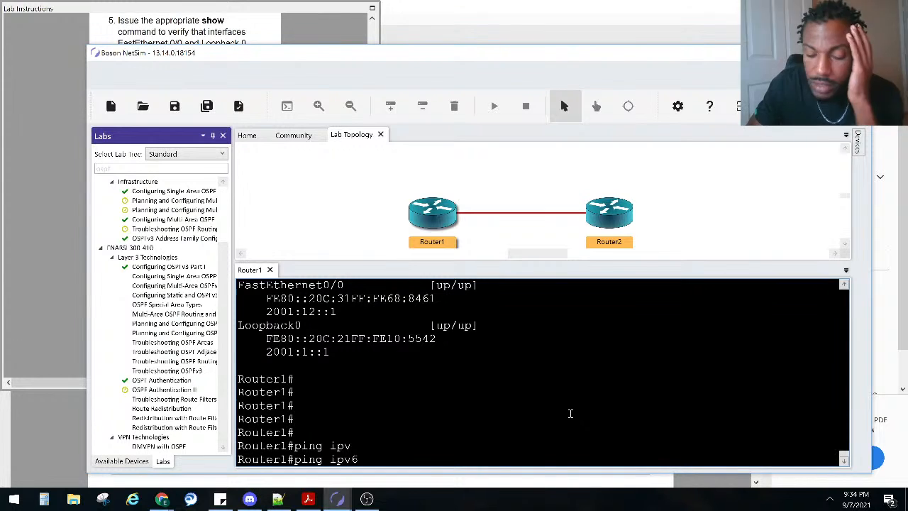
{"action": "key", "text": "BackSpace"}
{"action": "key", "text": "BackSpace"}
{"action": "key", "text": "BackSpace"}
{"action": "key", "text": "BackSpace"}
{"action": "key", "text": "BackSpace"}
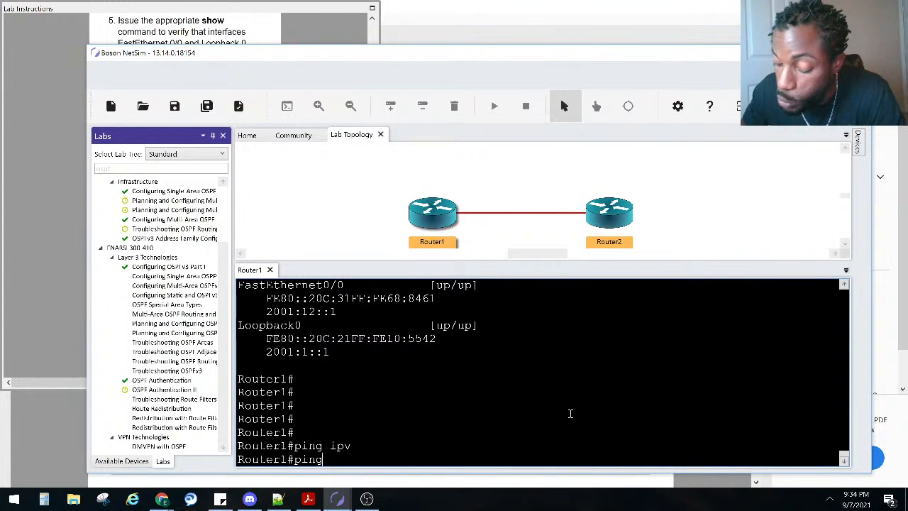
{"action": "type", "text": "2"}
{"action": "key", "text": "BackSpace"}
{"action": "key", "text": "BackSpace"}
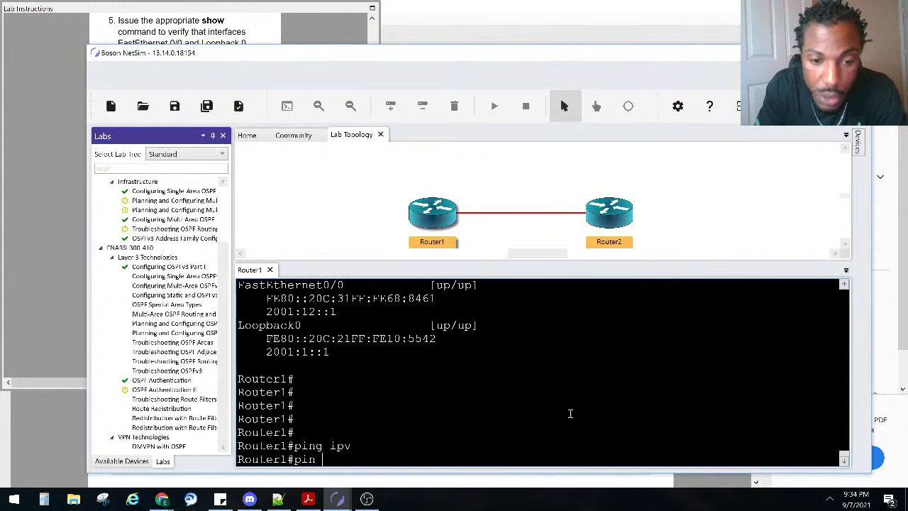
{"action": "type", "text": "2.2.2.2"}
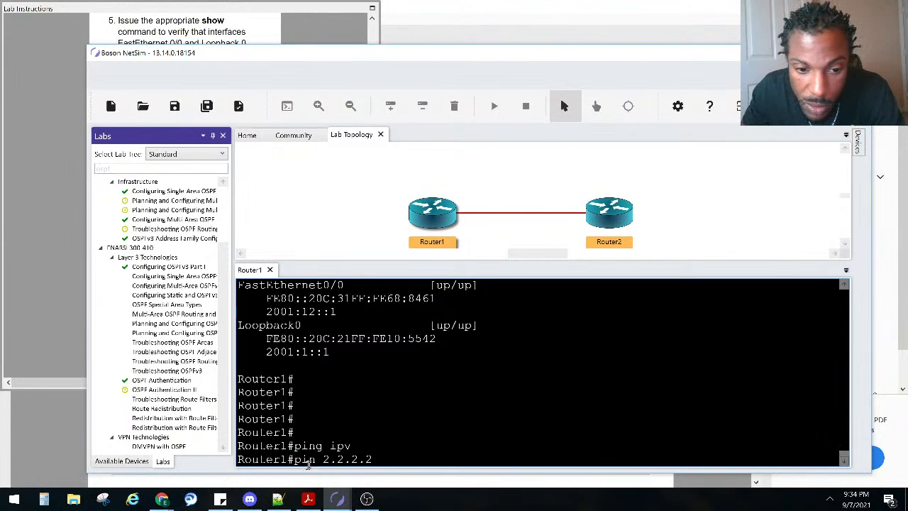
{"action": "left_click_drag", "start_coordinate": [315, 460], "coordinate": [289, 460]}
{"action": "key", "text": "Return"}
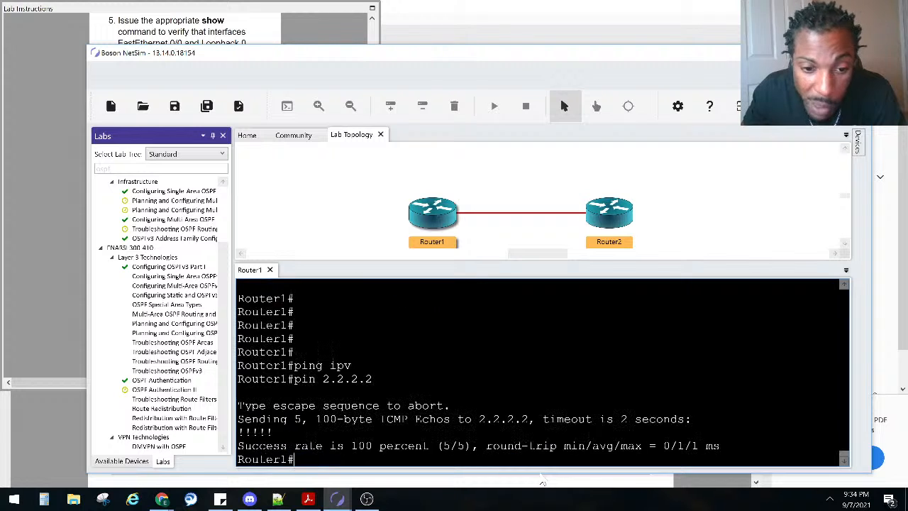